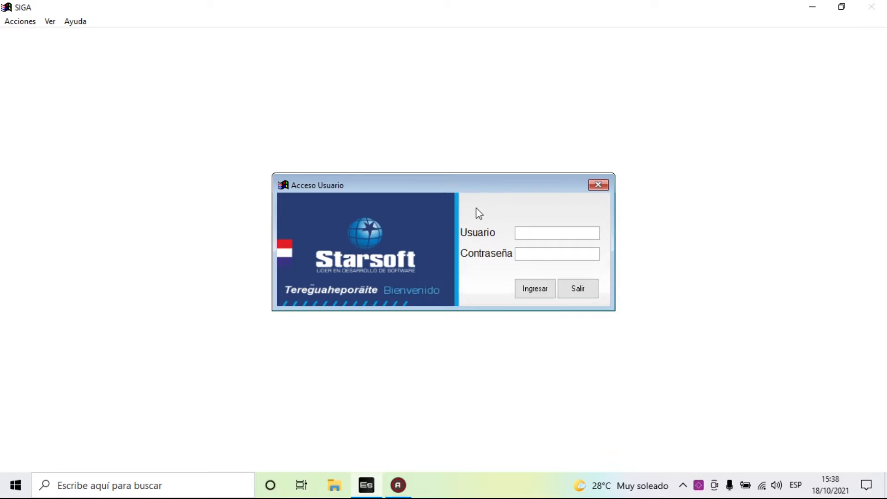
- Enter the user name and the account password in the Acceso Usuario login dialog
{"action": "left_click", "coordinate": [530, 233]}
{"action": "type", "text": "admin"}
{"action": "key", "text": "Tab"}
{"action": "type", "text": "*"}
- Submit the login and confirm fiscal period 2021 with company ESTUDIO NOTARIAL
{"action": "key", "text": "Return"}
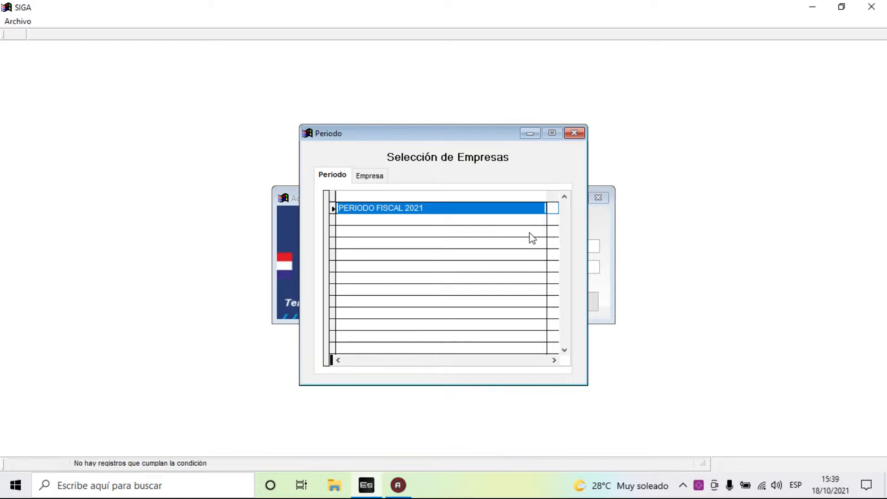
{"action": "key", "text": "Return"}
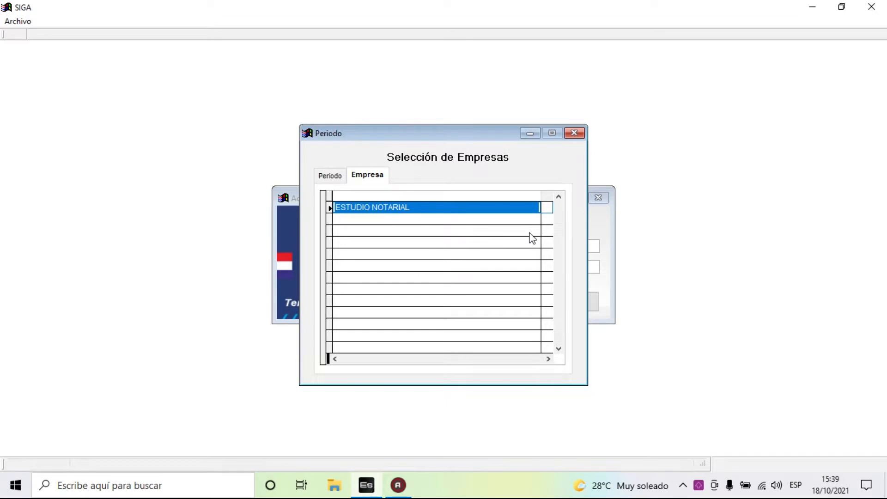
{"action": "key", "text": "Return"}
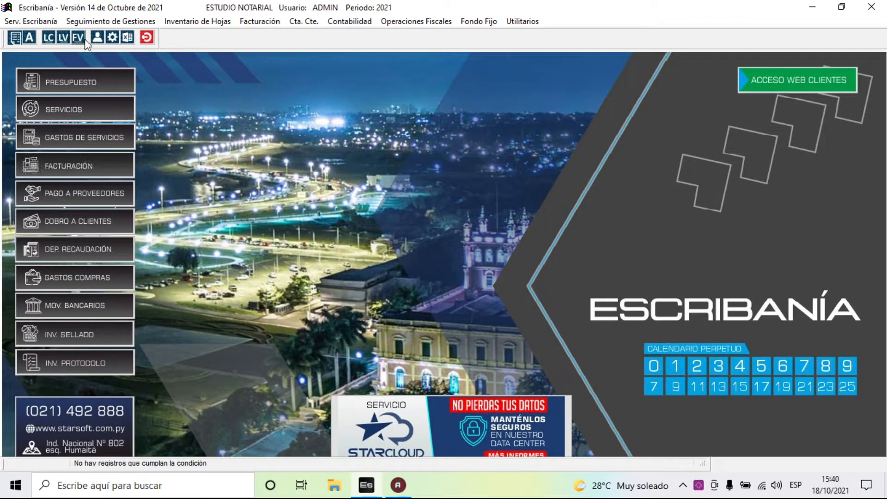
- Browse each menu from Serv. Escribanía through Utilitarios, ending back on Serv. Escribanía
{"action": "left_click", "coordinate": [27, 22]}
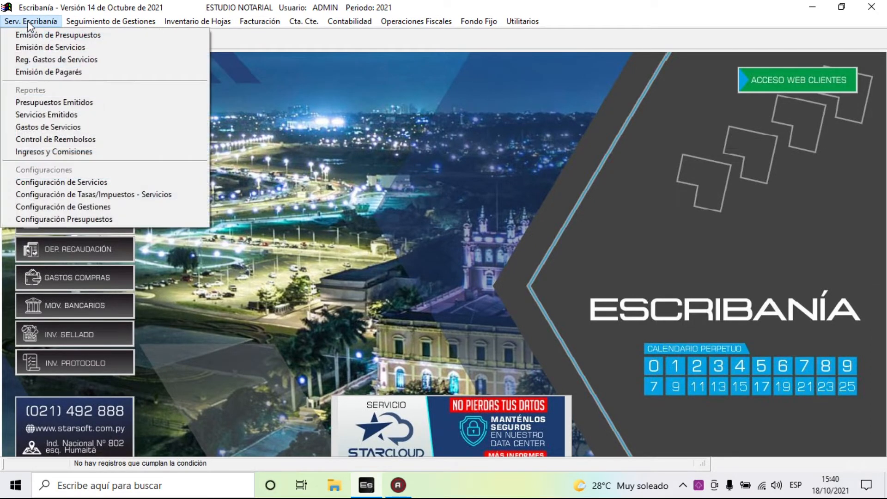
{"action": "mouse_move", "coordinate": [78, 23]}
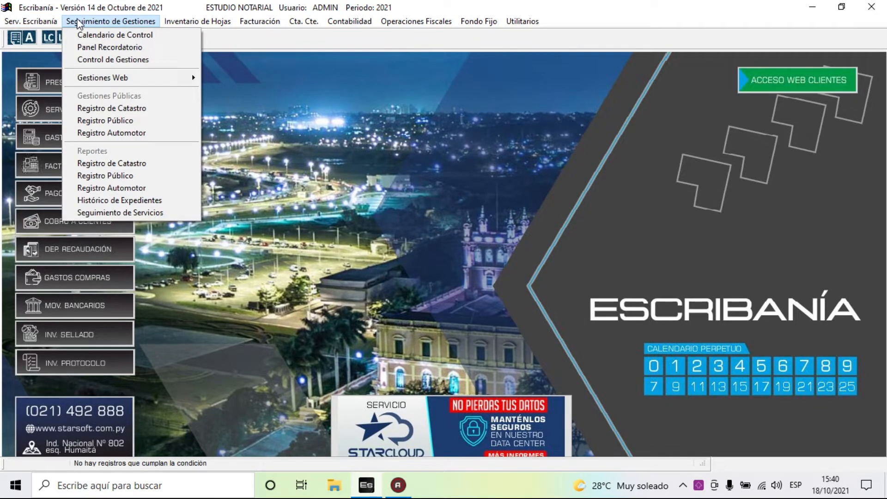
{"action": "mouse_move", "coordinate": [177, 21]}
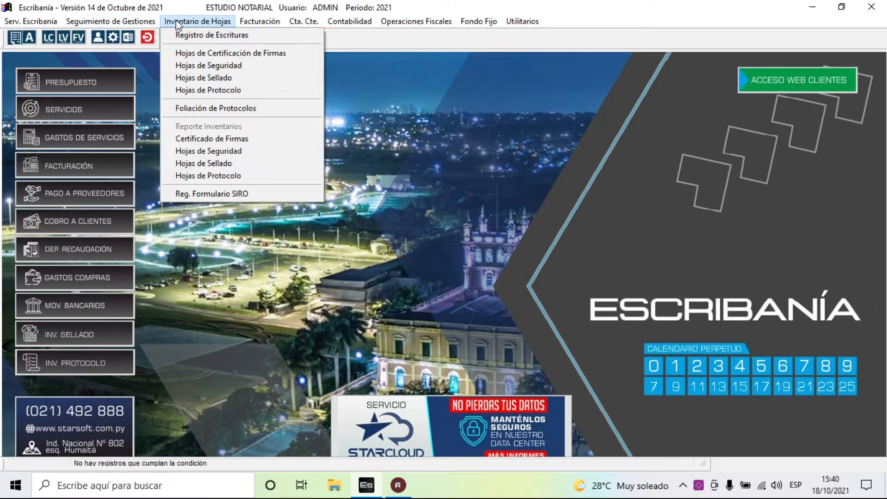
{"action": "mouse_move", "coordinate": [245, 23]}
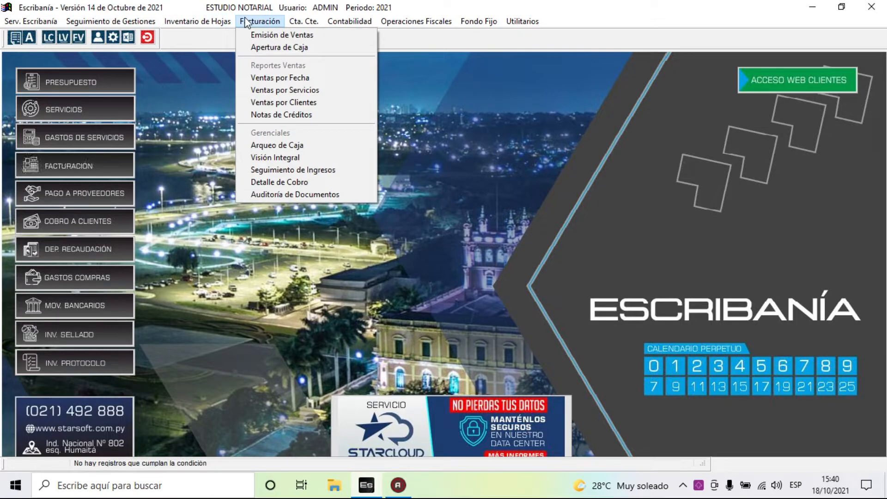
{"action": "mouse_move", "coordinate": [300, 24]}
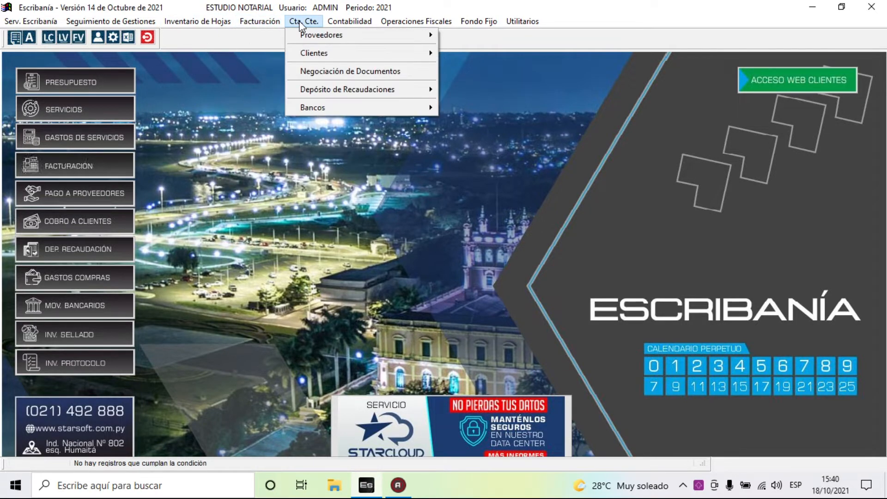
{"action": "mouse_move", "coordinate": [335, 22]}
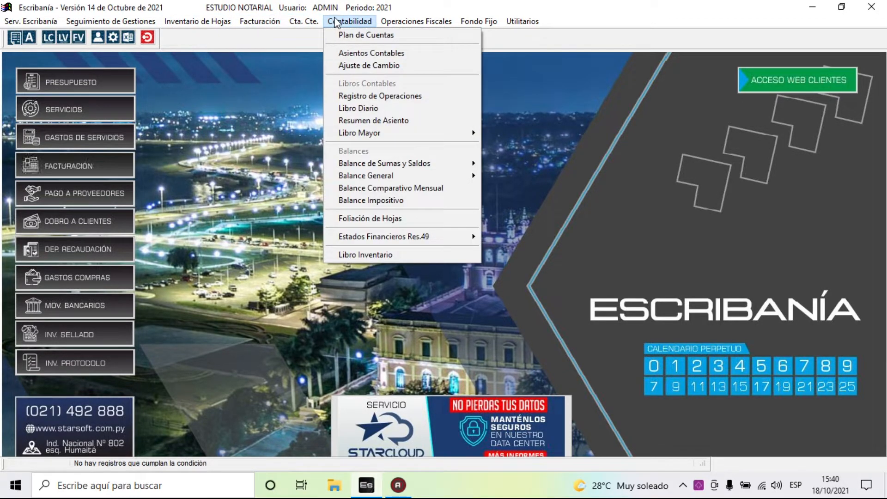
{"action": "mouse_move", "coordinate": [393, 25]}
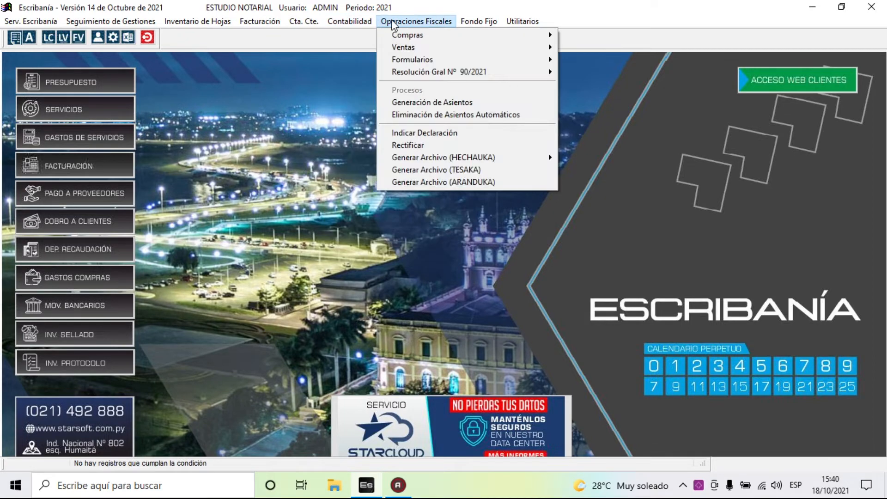
{"action": "mouse_move", "coordinate": [477, 26]}
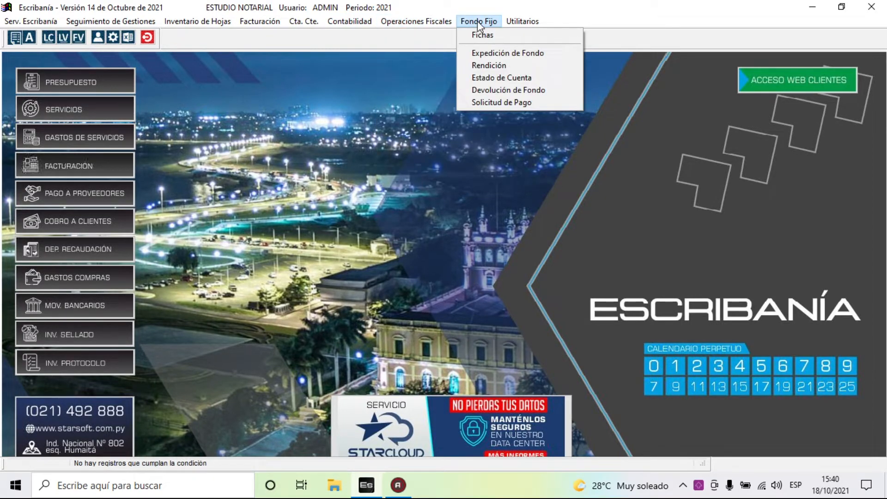
{"action": "mouse_move", "coordinate": [507, 26]}
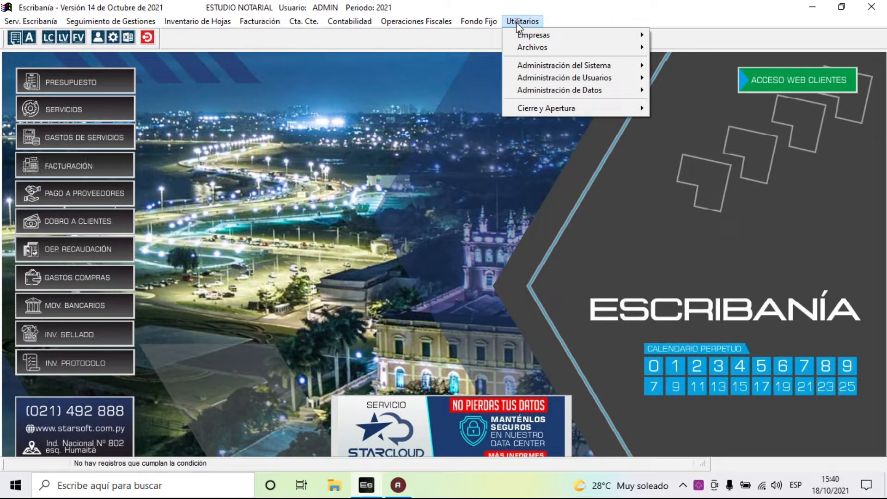
{"action": "mouse_move", "coordinate": [420, 25]}
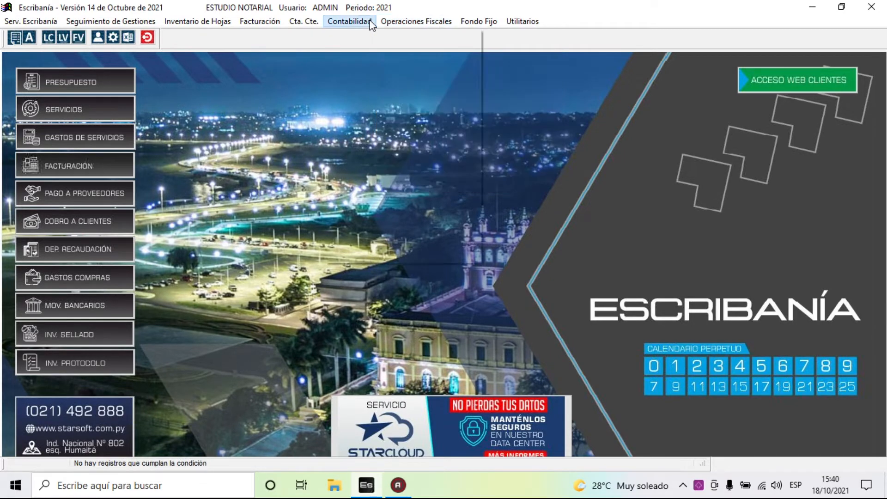
{"action": "mouse_move", "coordinate": [51, 22]}
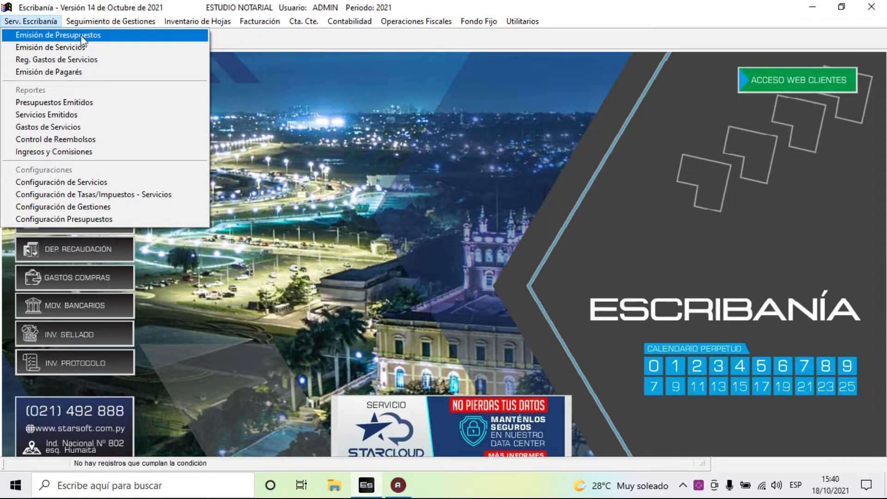
- Open Serv. Escribanía > Emisión de Presupuestos to see the Presupuesto Escribanía list
{"action": "left_click", "coordinate": [117, 41]}
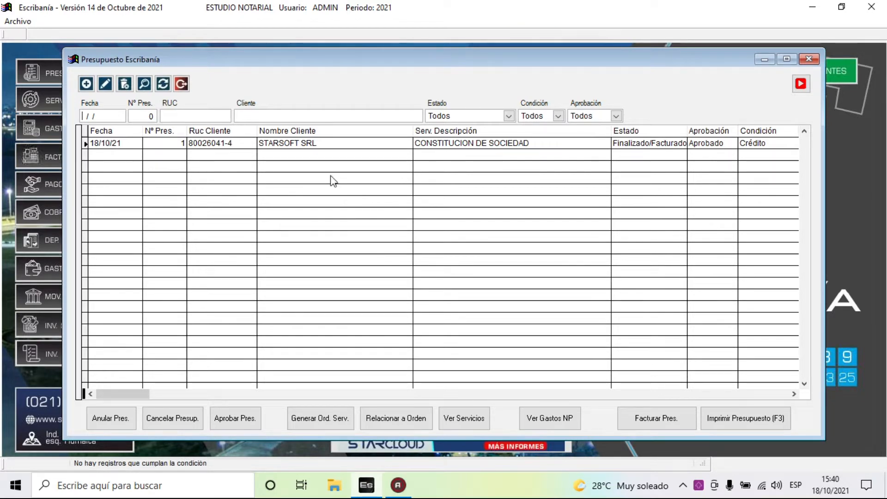
- Start a new budget and choose the individual client in the Cliente dialog
{"action": "left_click", "coordinate": [87, 84]}
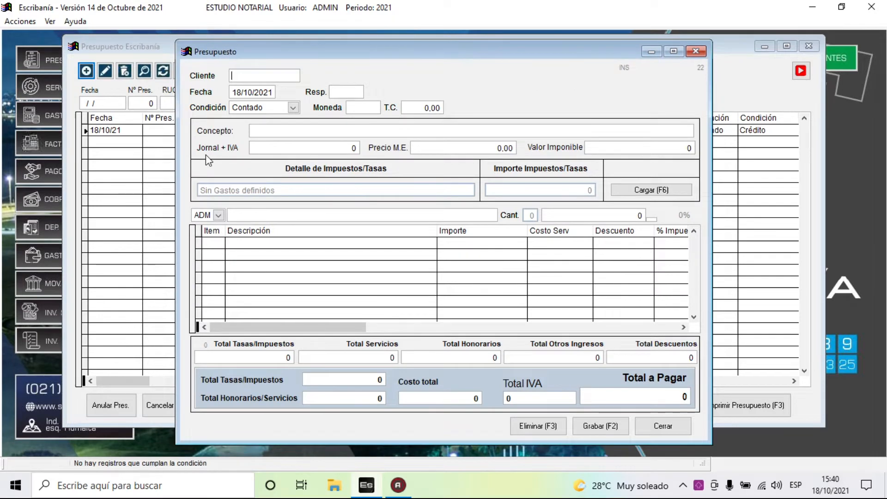
{"action": "key", "text": "Return"}
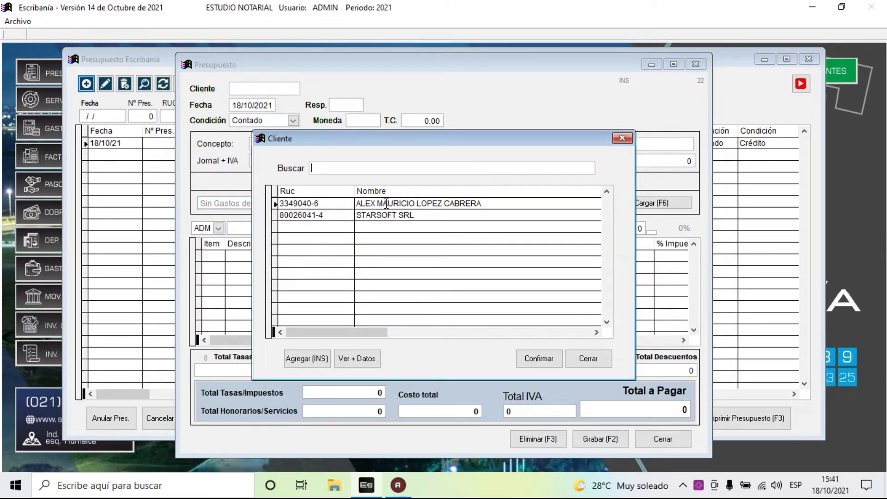
{"action": "left_click", "coordinate": [387, 204]}
{"action": "left_click", "coordinate": [389, 214]}
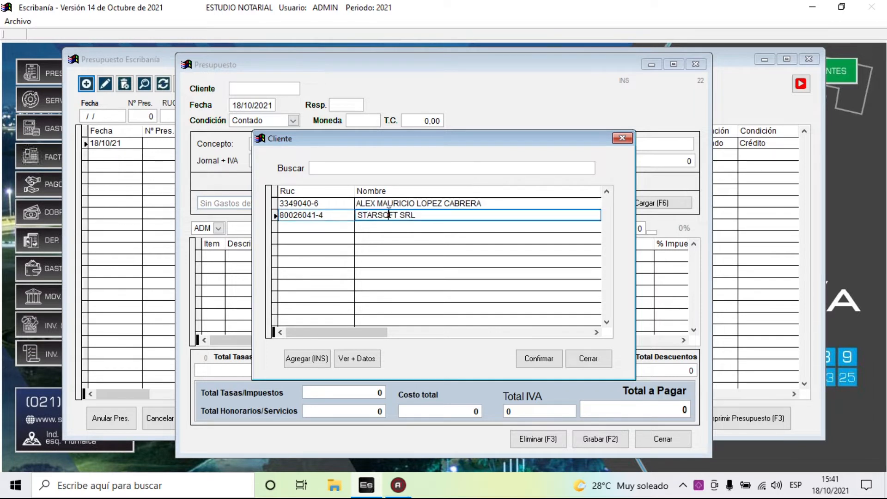
{"action": "left_click", "coordinate": [387, 204]}
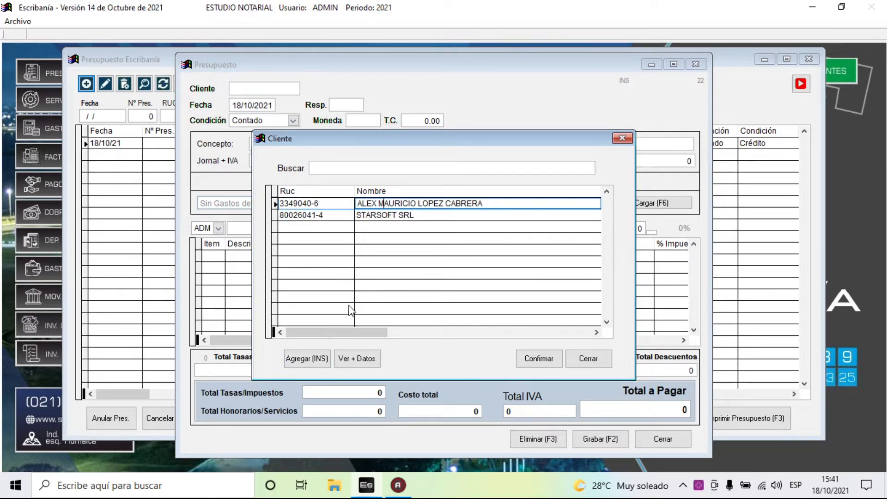
{"action": "left_click", "coordinate": [531, 361]}
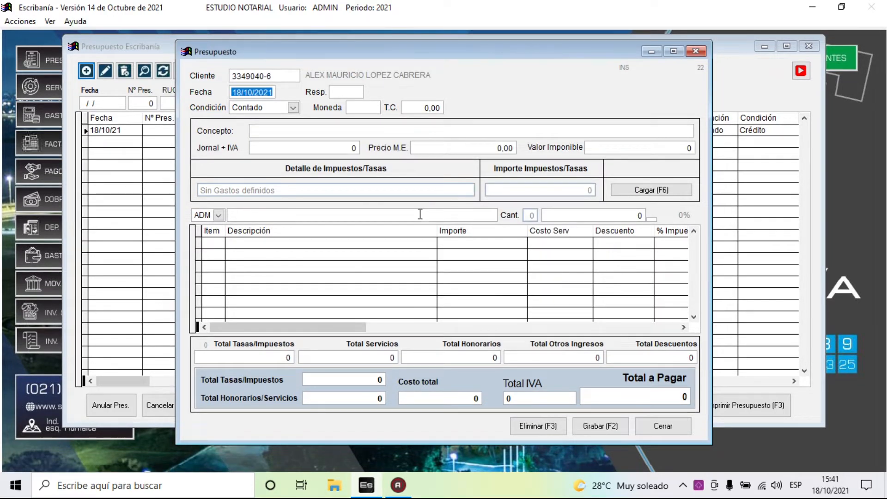
- Keep date 18/10/2021, assign responsible 001 VENDEDOR 001, and set Condición to Crédito
{"action": "key", "text": "Return"}
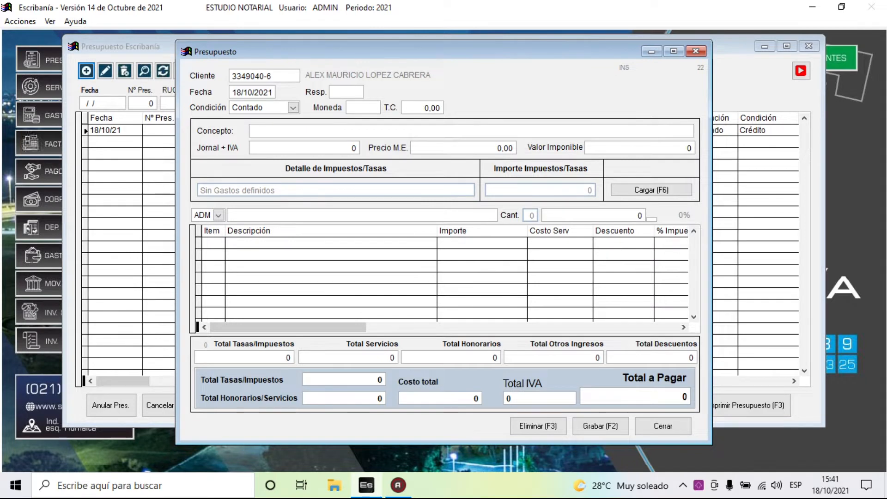
{"action": "key", "text": "Return"}
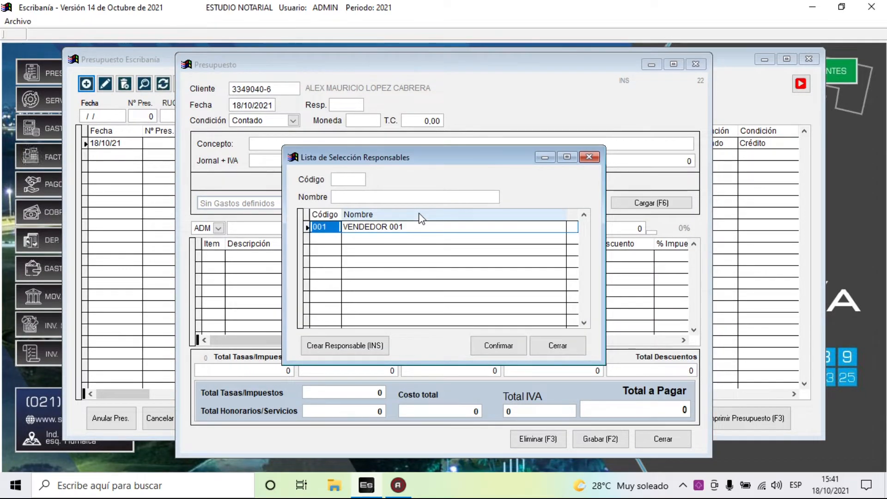
{"action": "key", "text": "Return"}
{"action": "key", "text": "alt+Down"}
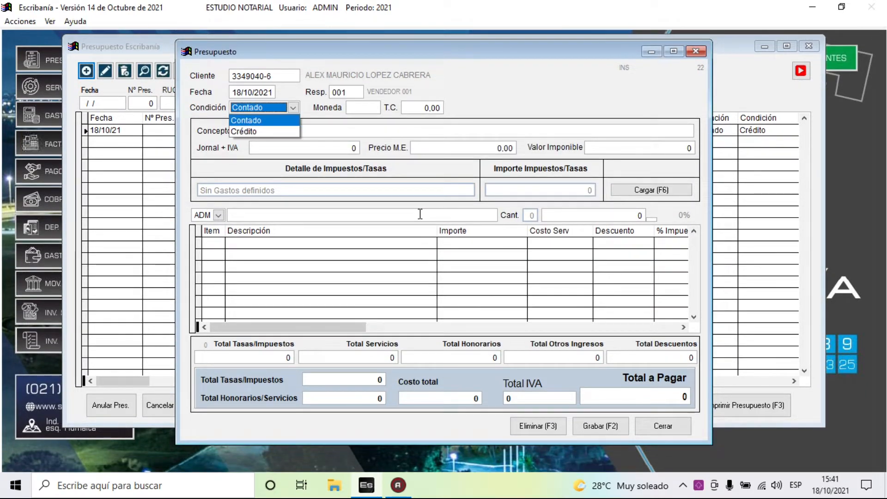
{"action": "key", "text": "Down"}
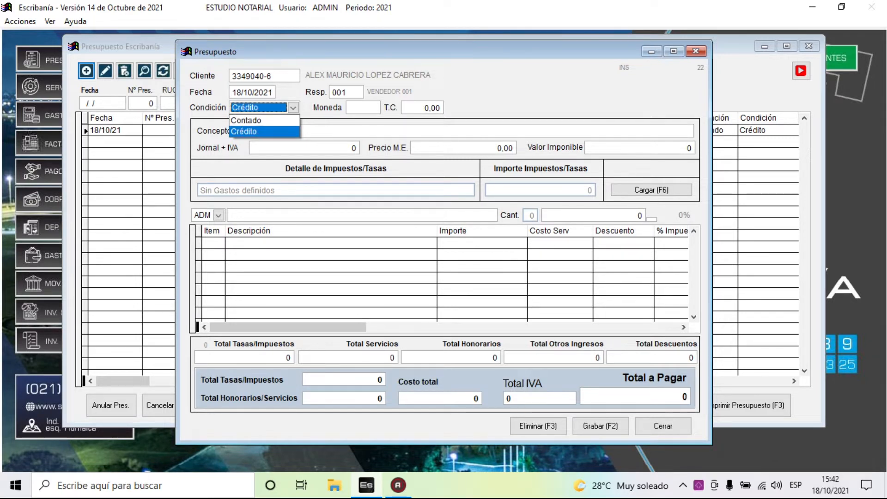
{"action": "key", "text": "Return"}
{"action": "key", "text": "Return"}
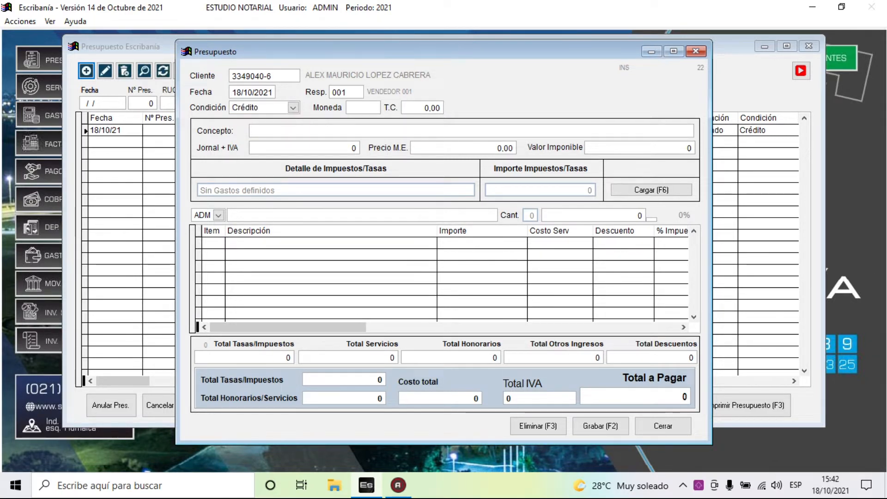
{"action": "key", "text": "Return"}
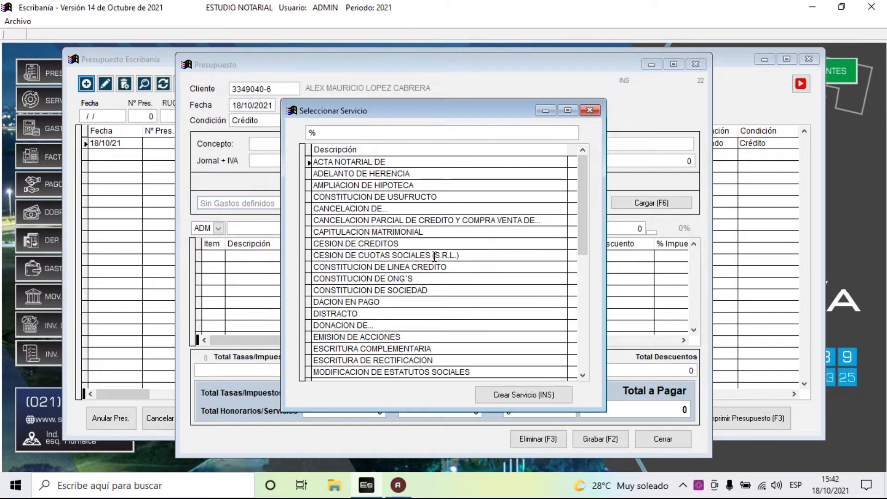
- Filter the service list with 'tran' and select TRANSFERENCIA DE INMUEBLES as the concept
{"action": "left_click", "coordinate": [416, 290]}
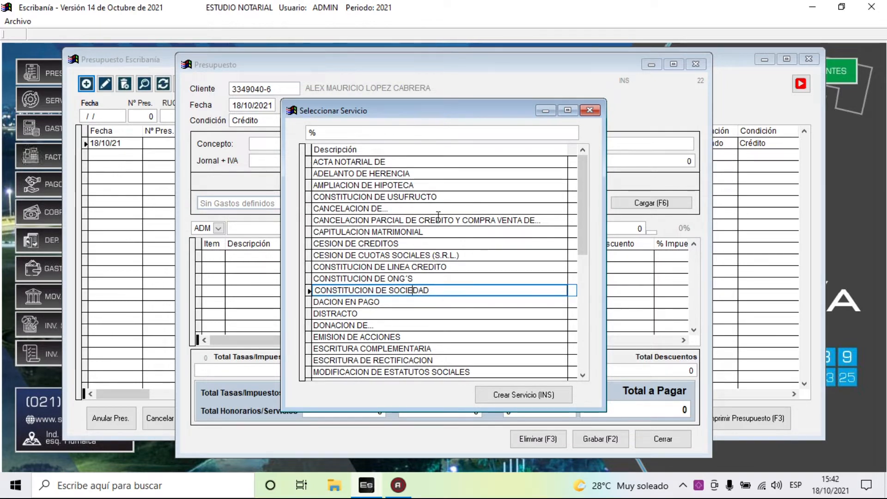
{"action": "left_click", "coordinate": [334, 134]}
{"action": "type", "text": "trn"}
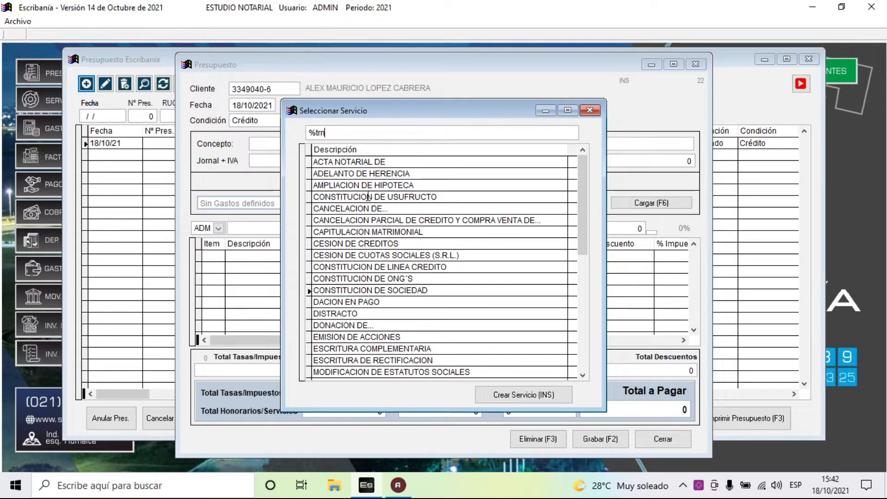
{"action": "key", "text": "BackSpace"}
{"action": "type", "text": "an"}
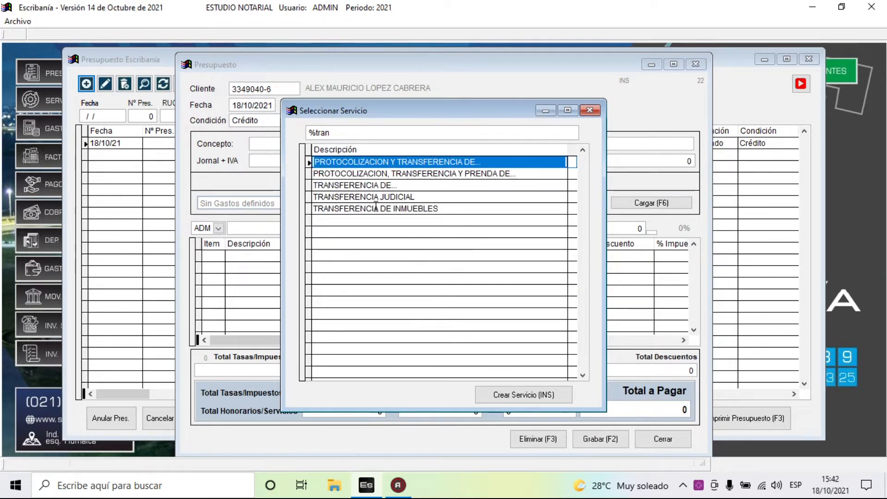
{"action": "left_click", "coordinate": [392, 208]}
{"action": "key", "text": "Return"}
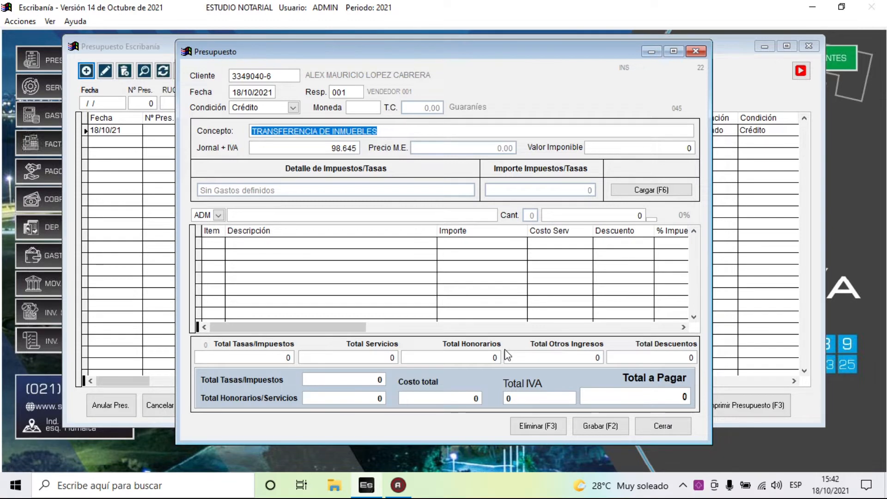
- Enter Valor Imponible 500.000.000 and accept the preloaded service items, totalling 9.379.450
{"action": "key", "text": "Return"}
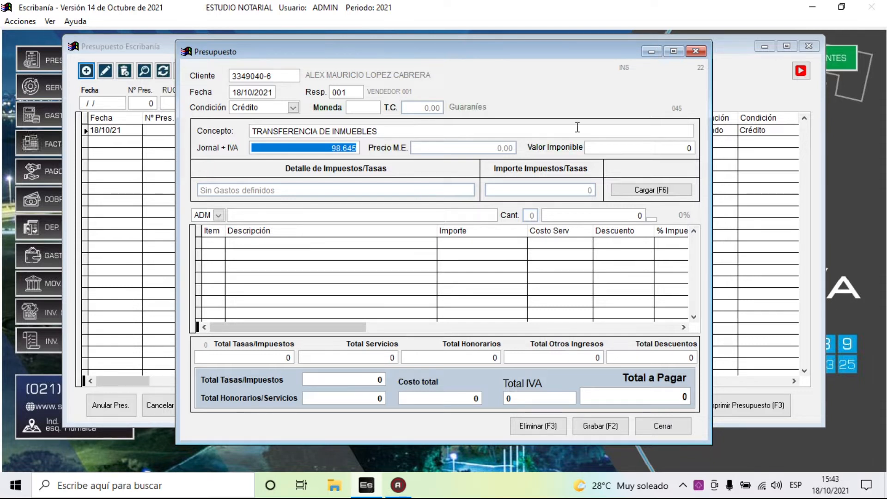
{"action": "key", "text": "Return"}
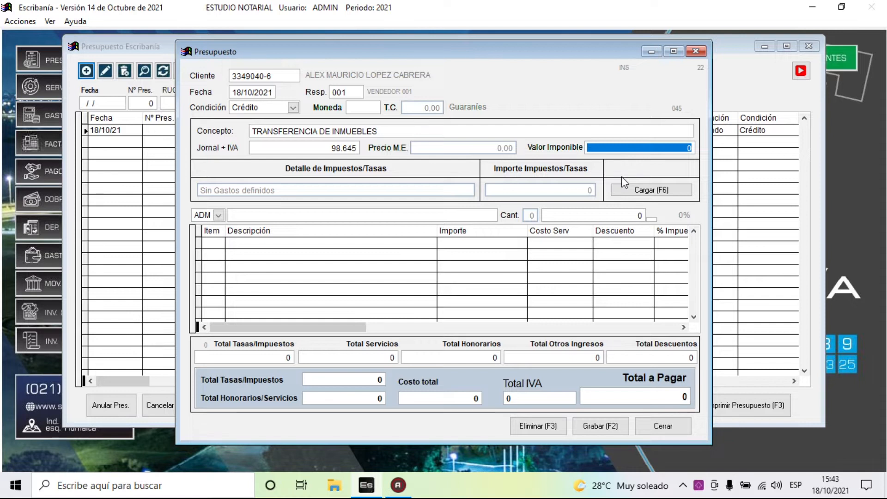
{"action": "type", "text": "500.000.0"}
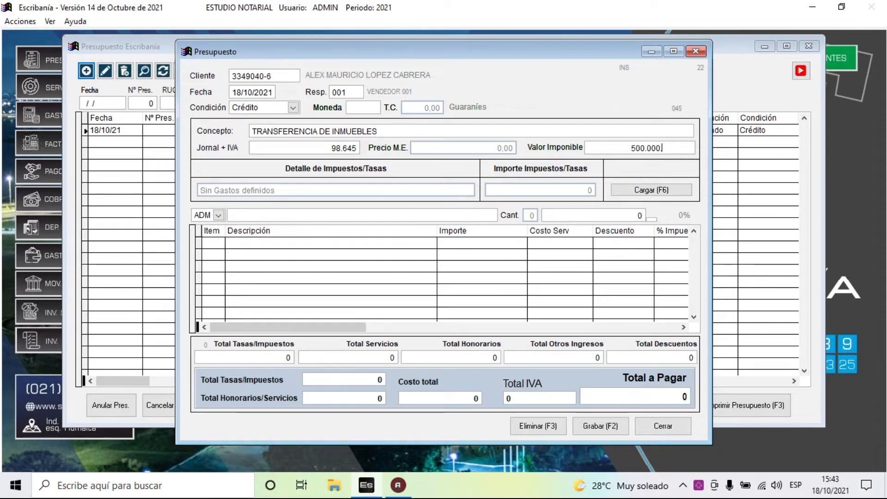
{"action": "type", "text": "00.000"}
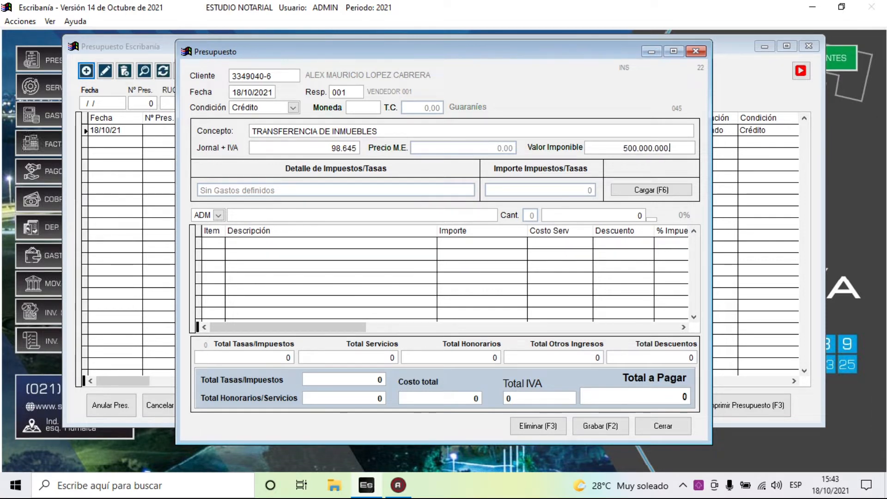
{"action": "key", "text": "Return"}
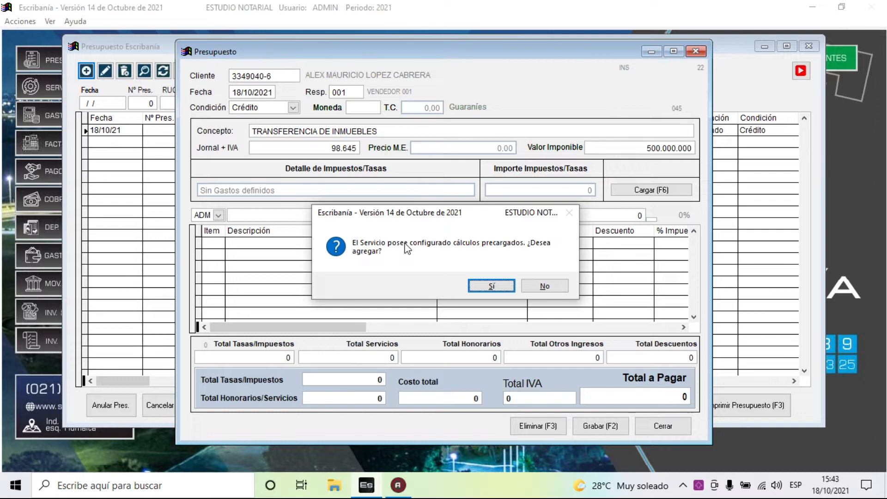
{"action": "left_click", "coordinate": [491, 287]}
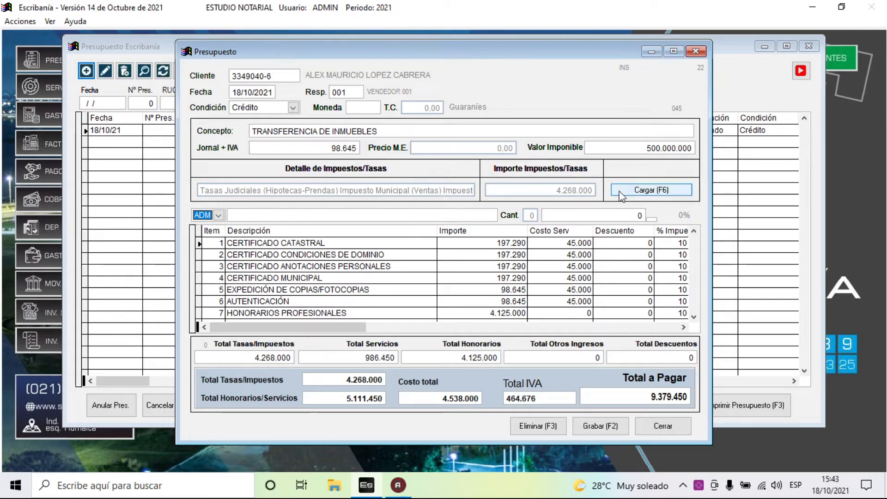
- Enter 30.000 on the fourth tax line, Impuesto Inmobiliario, and confirm the tax details
{"action": "left_click", "coordinate": [644, 193]}
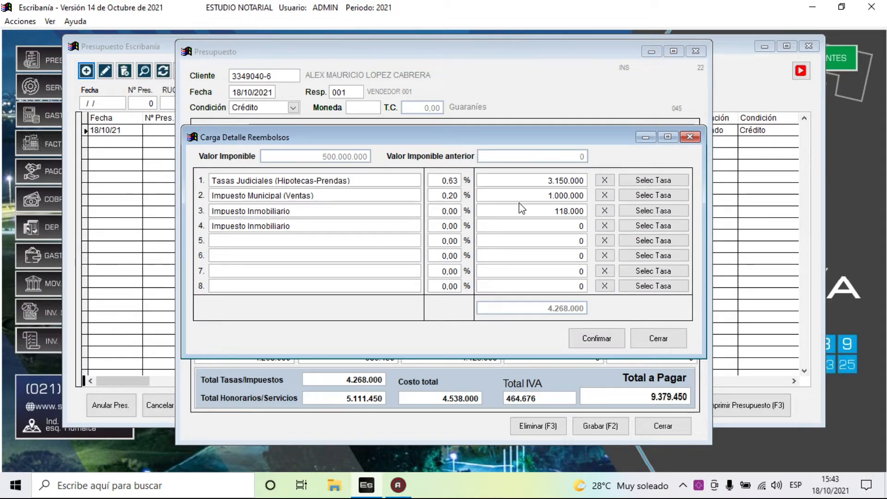
{"action": "left_click", "coordinate": [533, 226]}
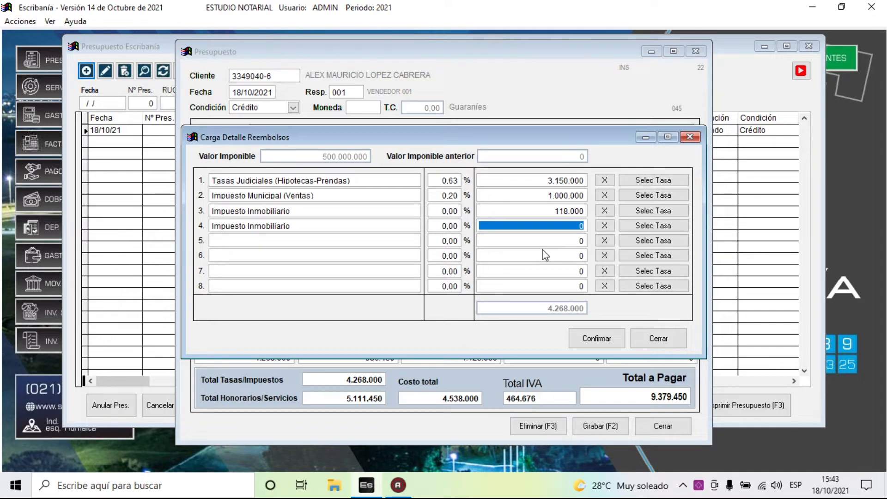
{"action": "type", "text": "3000000"}
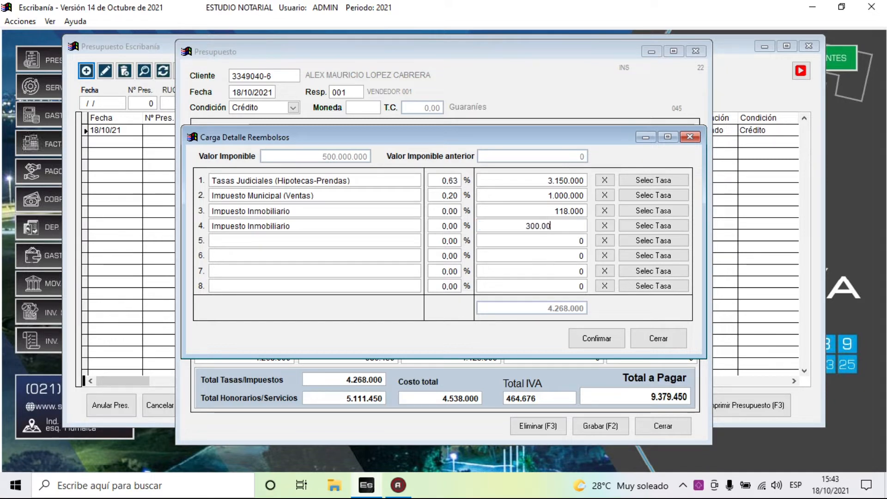
{"action": "key", "text": "BackSpace"}
{"action": "key", "text": "Return"}
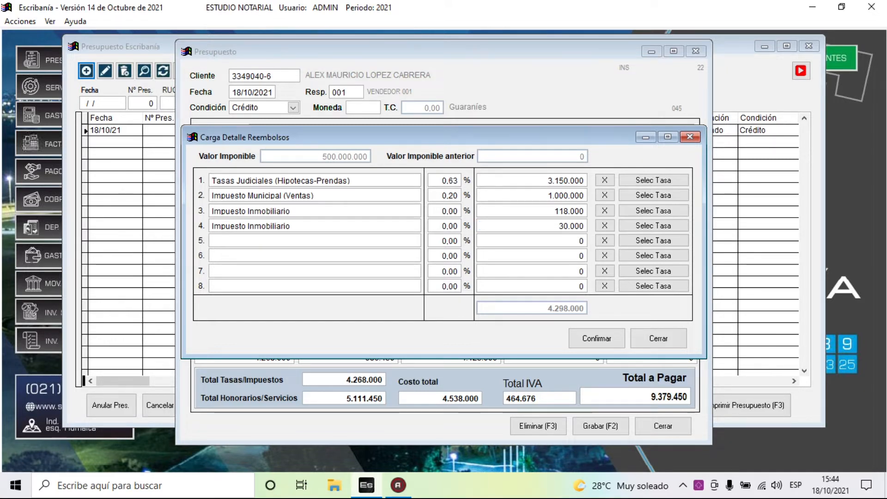
{"action": "left_click", "coordinate": [608, 341]}
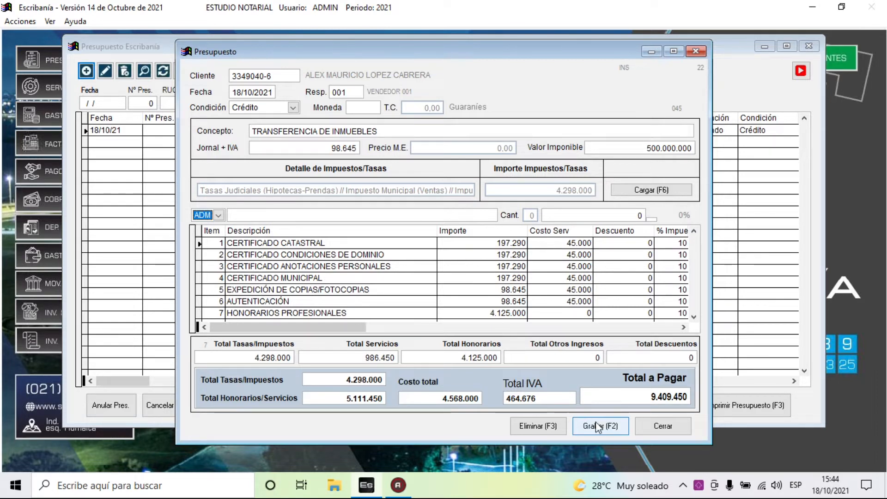
- Save the budget as Nº 2, confirming the save, and select it in the list
{"action": "left_click", "coordinate": [608, 427]}
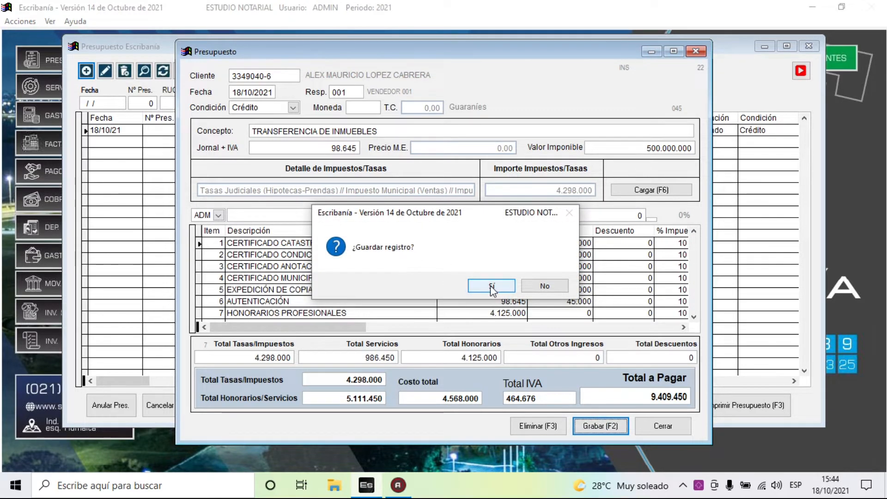
{"action": "left_click", "coordinate": [492, 289]}
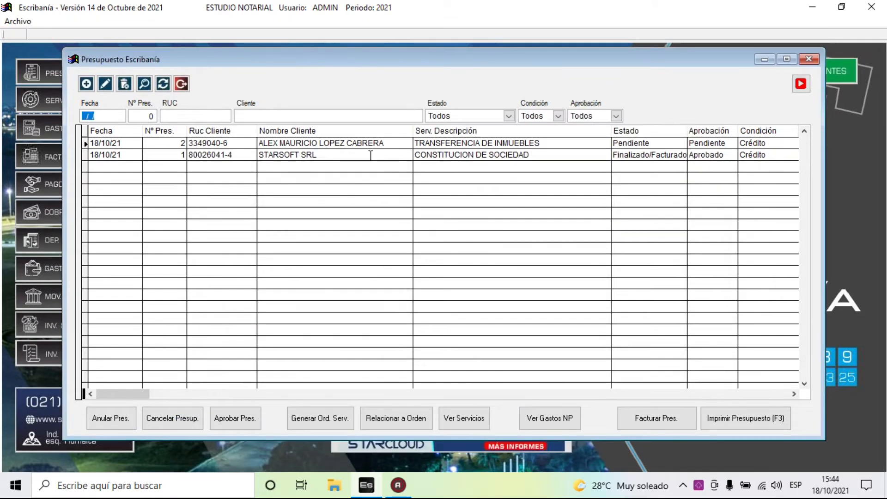
{"action": "left_click", "coordinate": [296, 141]}
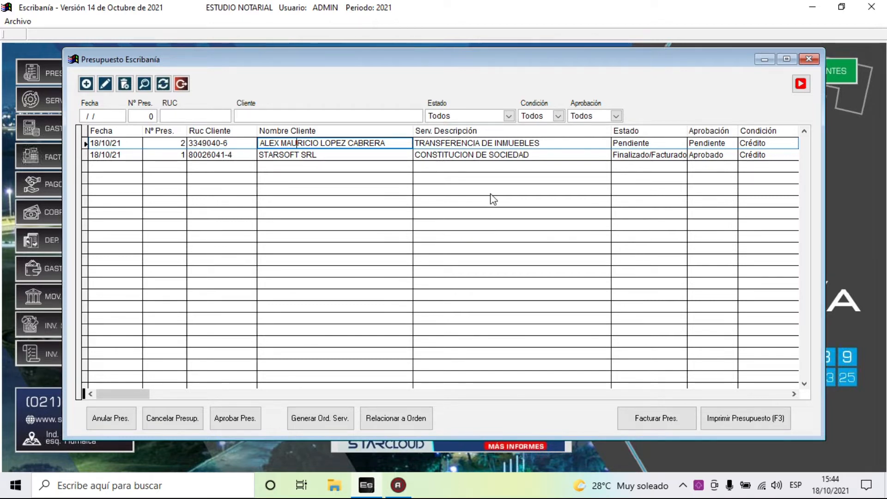
- Preview Presupuesto Nº 00002 (total 9.409.450) on screen, close it, and choose Personalizada layout
{"action": "left_click", "coordinate": [742, 428]}
{"action": "left_click", "coordinate": [414, 280]}
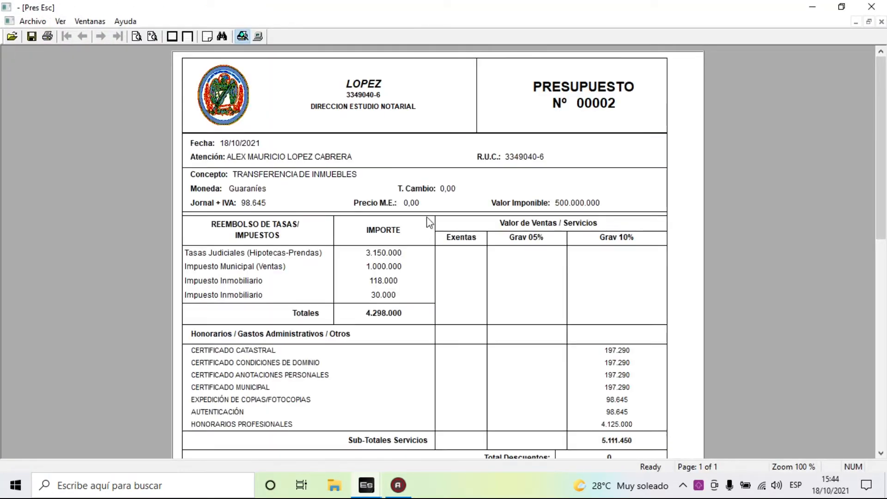
{"action": "scroll", "coordinate": [430, 221], "scroll_direction": "down", "scroll_amount": 5}
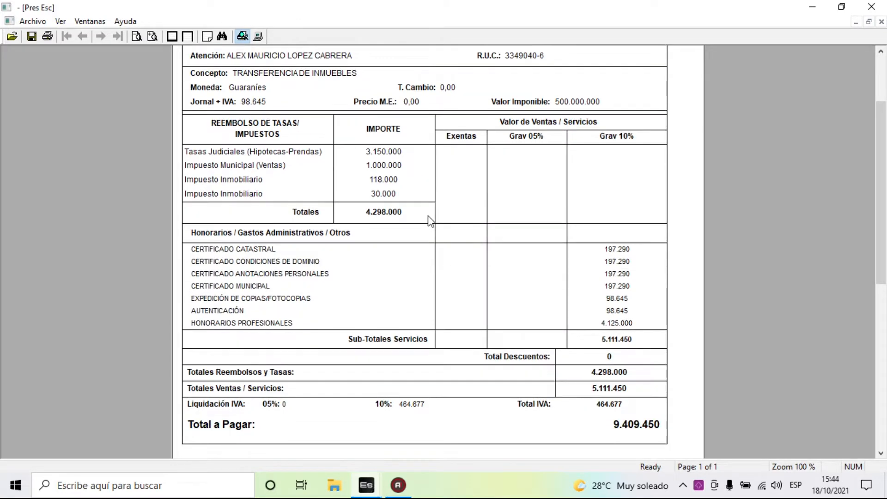
{"action": "scroll", "coordinate": [432, 246], "scroll_direction": "down", "scroll_amount": 4}
{"action": "scroll", "coordinate": [434, 250], "scroll_direction": "up", "scroll_amount": 5}
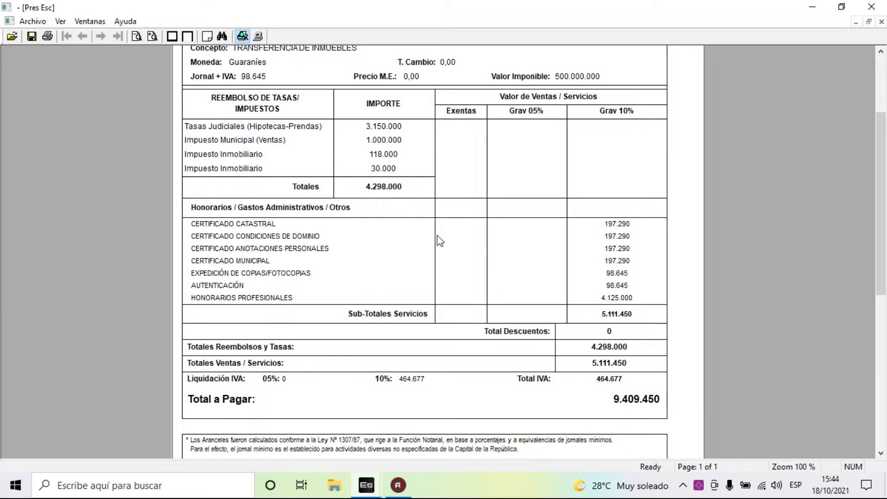
{"action": "scroll", "coordinate": [438, 235], "scroll_direction": "up", "scroll_amount": 5}
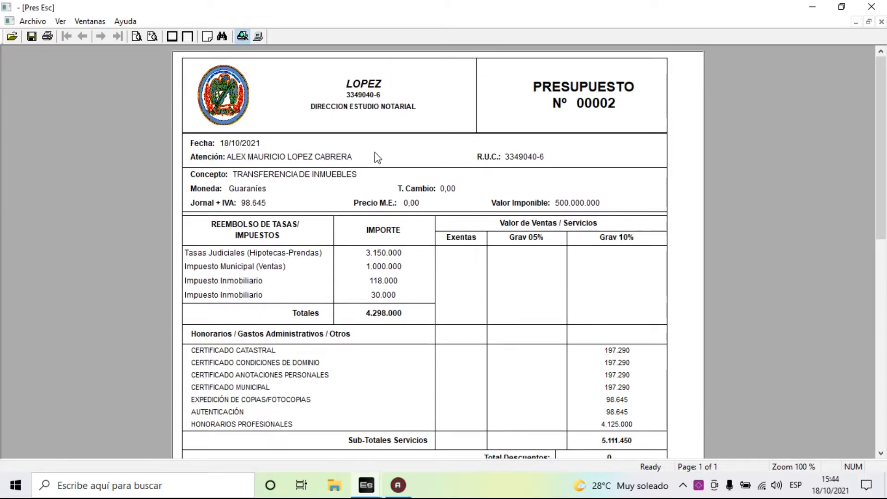
{"action": "left_click", "coordinate": [871, 7]}
{"action": "left_click", "coordinate": [434, 250]}
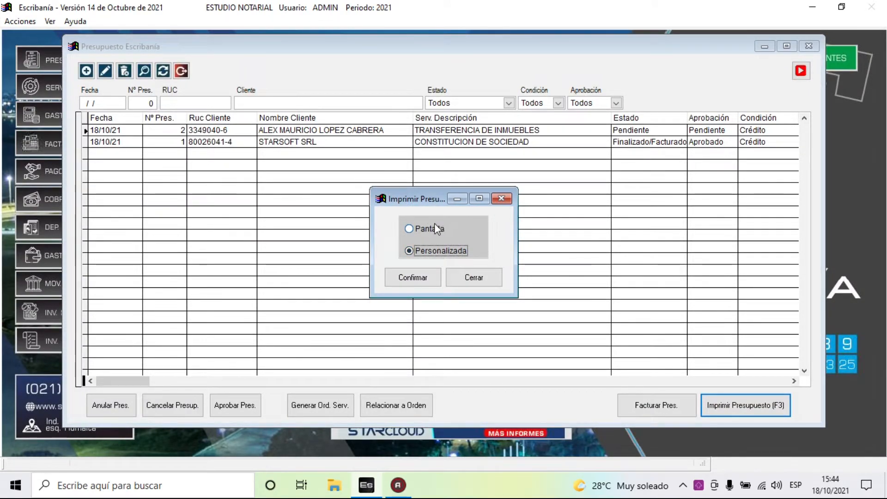
- Close the print options and try invoicing budget Nº 2, acknowledging the 'El Presupuesto no fue Aprobado' refusal
{"action": "left_click", "coordinate": [474, 277]}
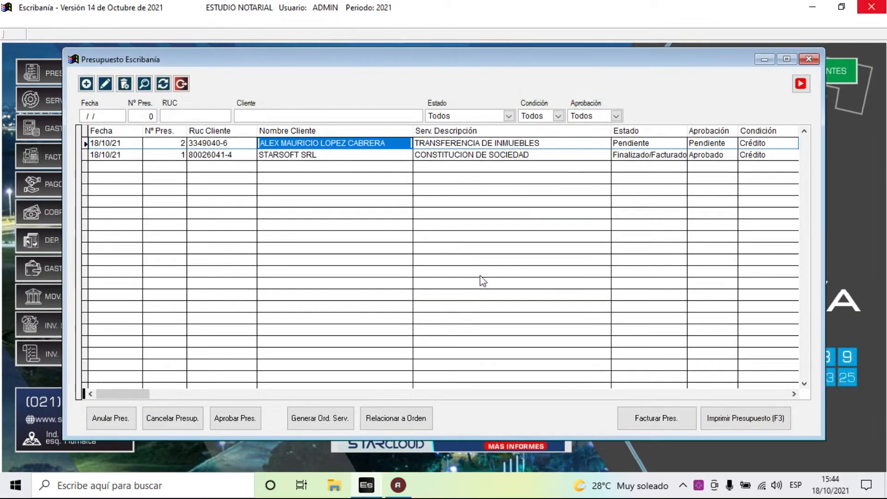
{"action": "left_click", "coordinate": [300, 154]}
{"action": "left_click", "coordinate": [302, 143]}
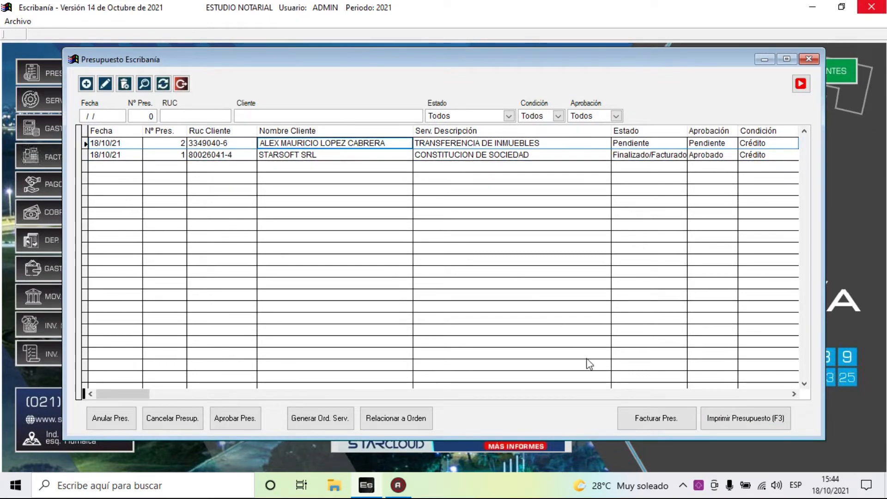
{"action": "left_click", "coordinate": [653, 421]}
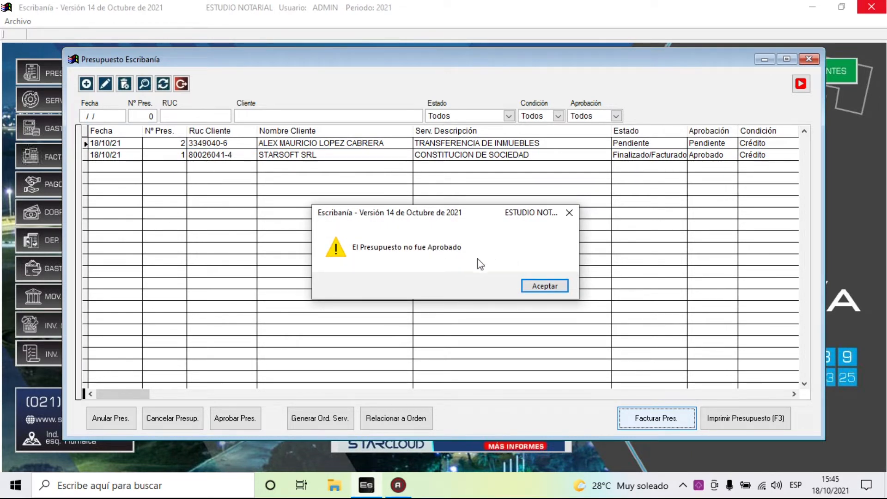
{"action": "left_click", "coordinate": [545, 287]}
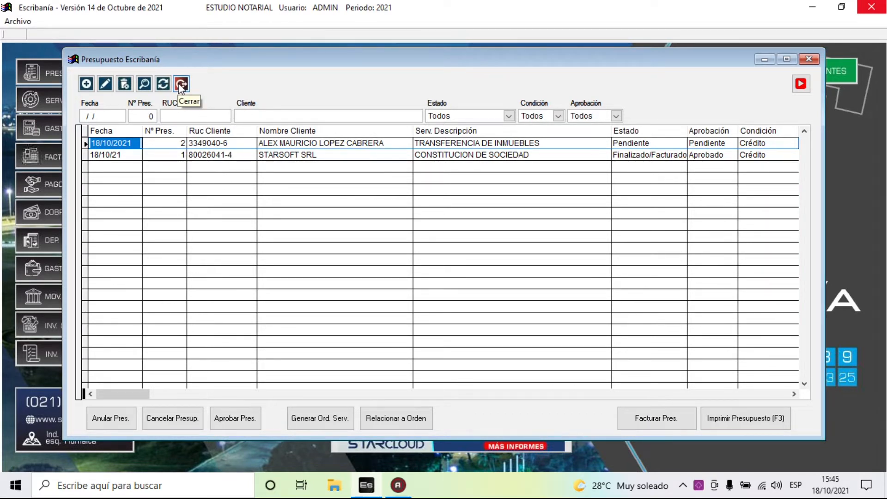
- Approve budget Nº 2 by generating its service order, with no Gestiones de Control added
{"action": "left_click", "coordinate": [312, 421]}
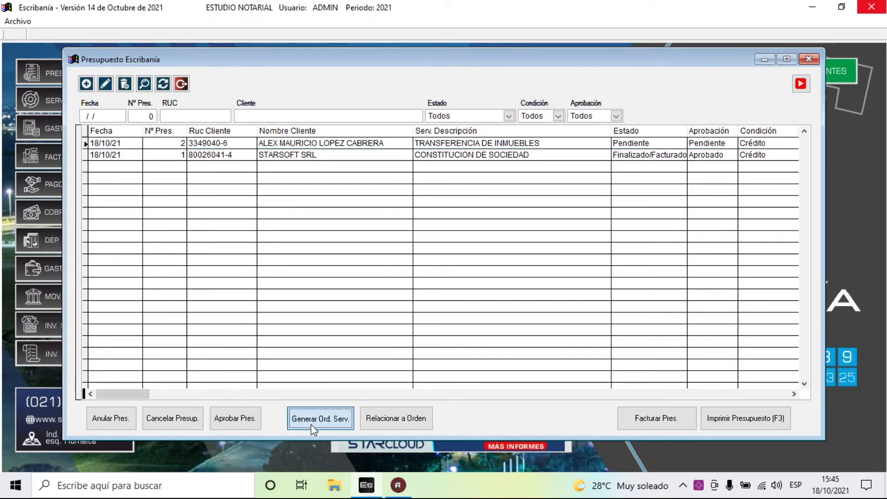
{"action": "left_click", "coordinate": [491, 286]}
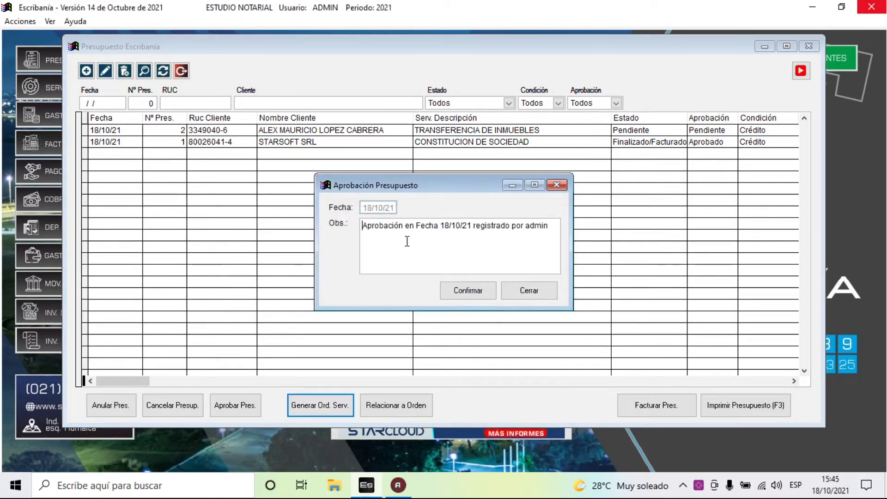
{"action": "left_click", "coordinate": [463, 292]}
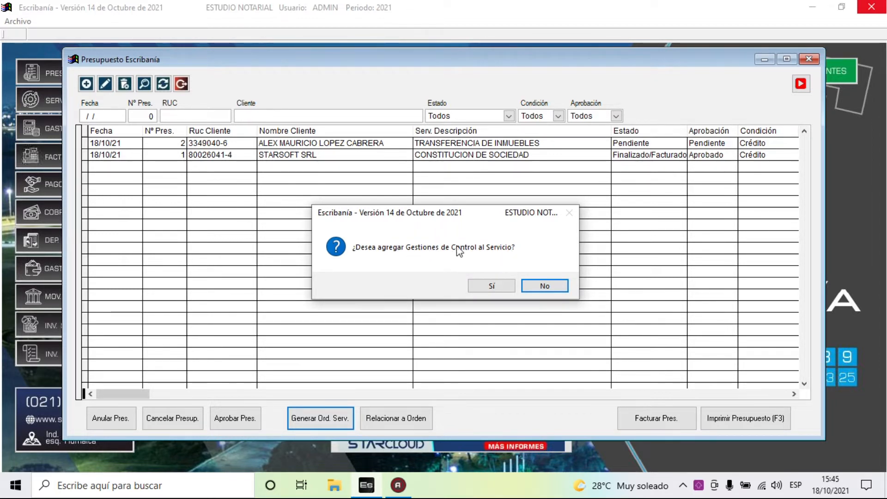
{"action": "left_click", "coordinate": [546, 288]}
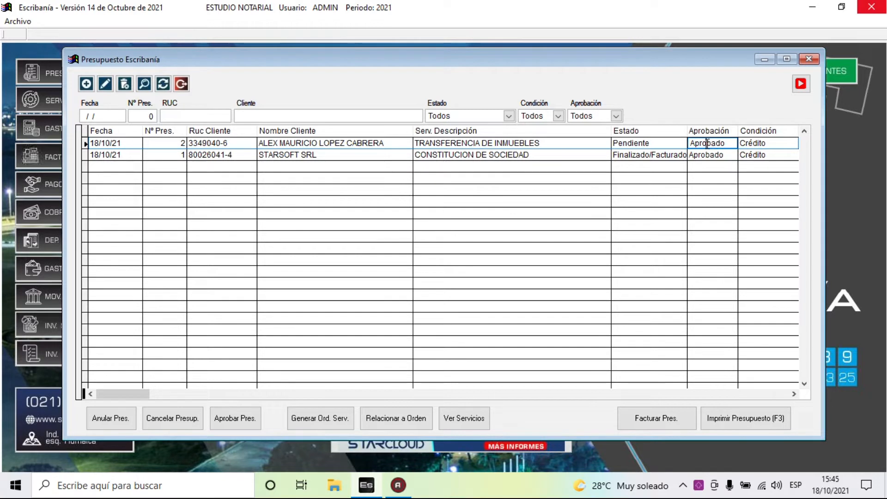
{"action": "left_click", "coordinate": [318, 143]}
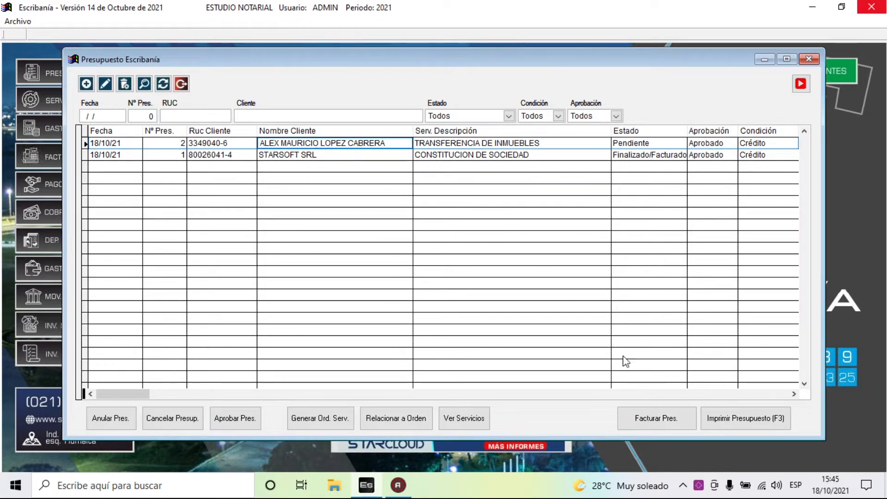
- Start invoicing budget Nº 2, assigning escritura Nº 123 dated 18/10/21 under protocol Civil A
{"action": "left_click", "coordinate": [659, 417]}
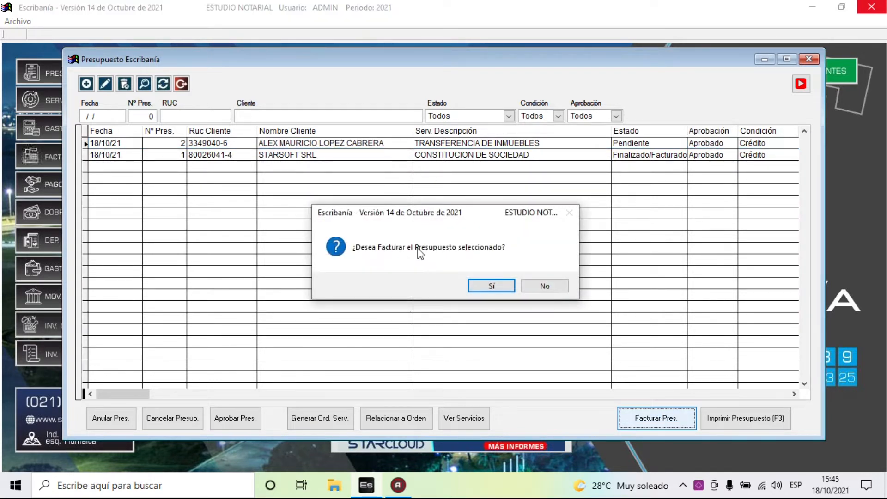
{"action": "left_click", "coordinate": [492, 285]}
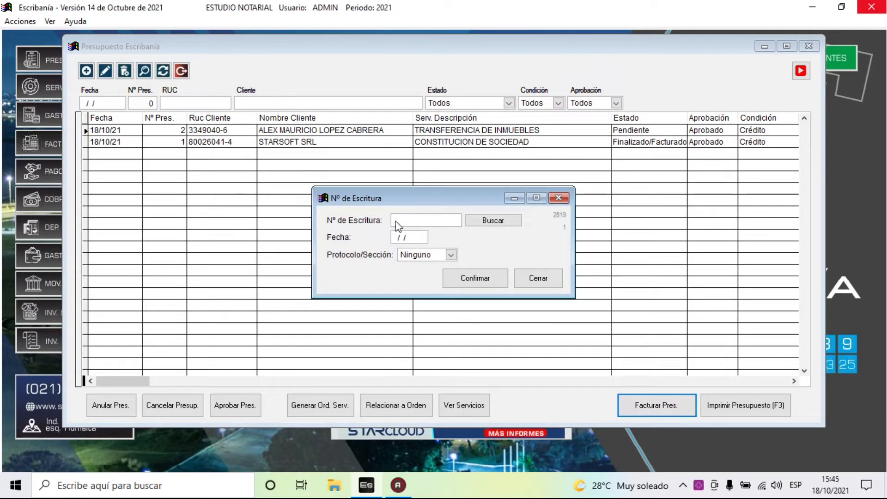
{"action": "type", "text": "123"}
{"action": "key", "text": "Tab"}
{"action": "type", "text": "18"}
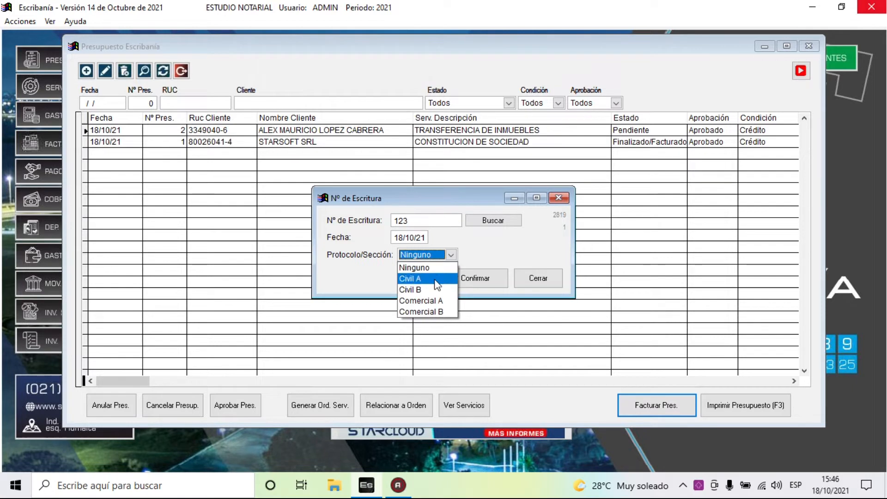
{"action": "left_click", "coordinate": [435, 300]}
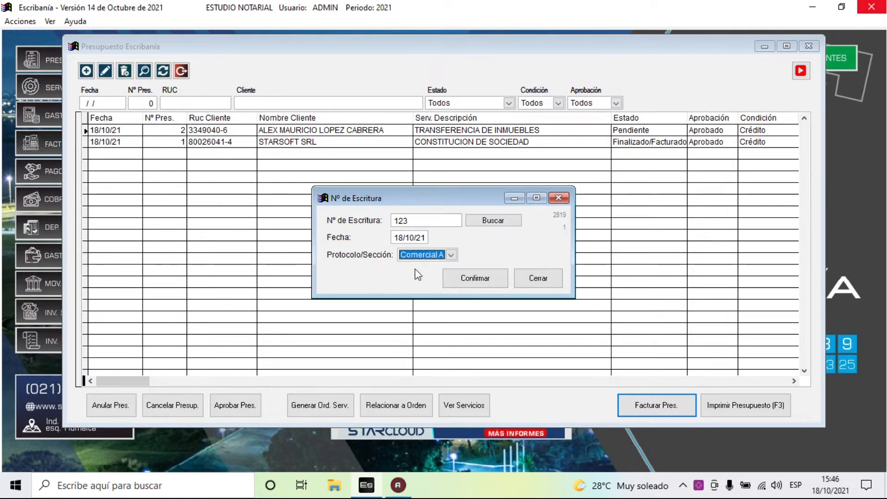
{"action": "left_click", "coordinate": [420, 254]}
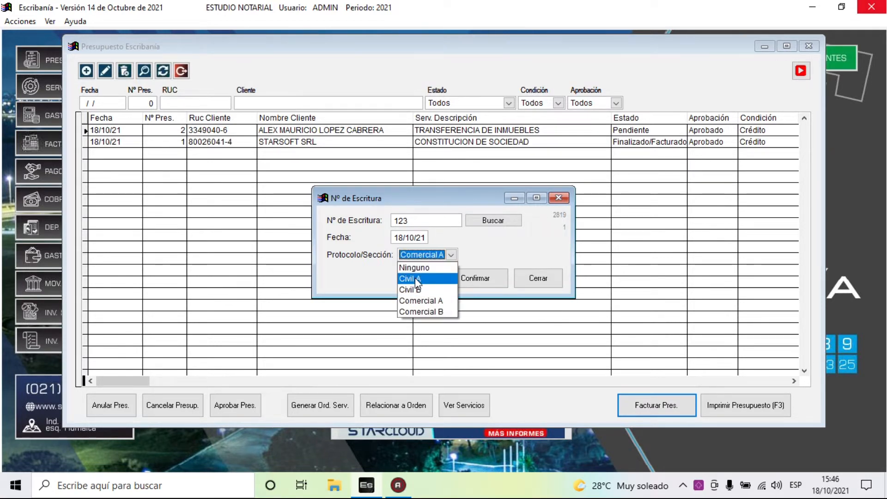
{"action": "left_click", "coordinate": [418, 280]}
{"action": "left_click", "coordinate": [471, 279]}
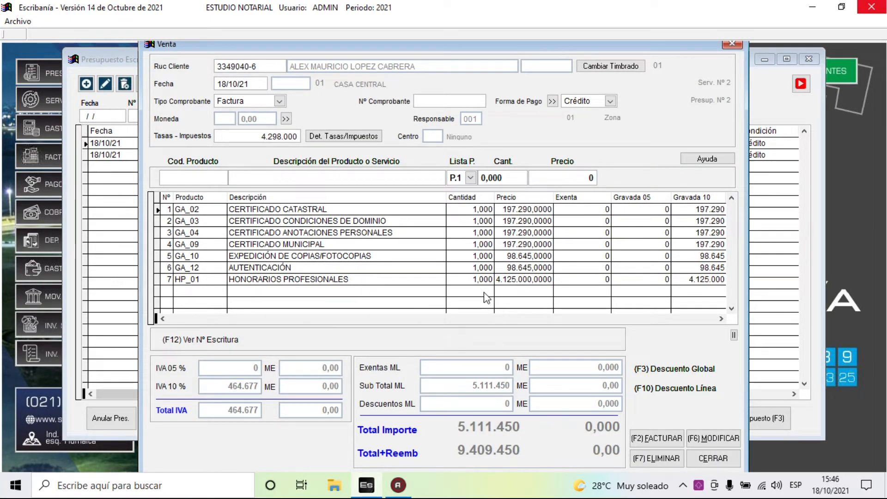
{"action": "key", "text": "Return"}
{"action": "key", "text": "Return"}
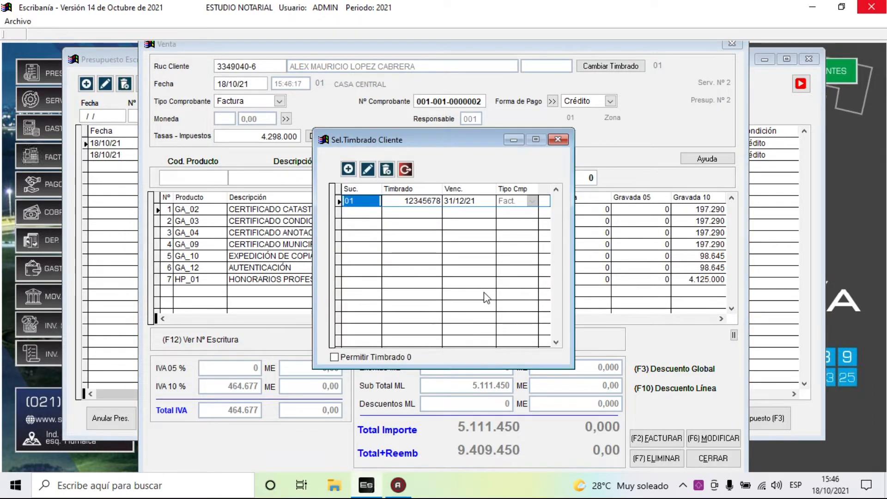
{"action": "key", "text": "Return"}
{"action": "key", "text": "Return"}
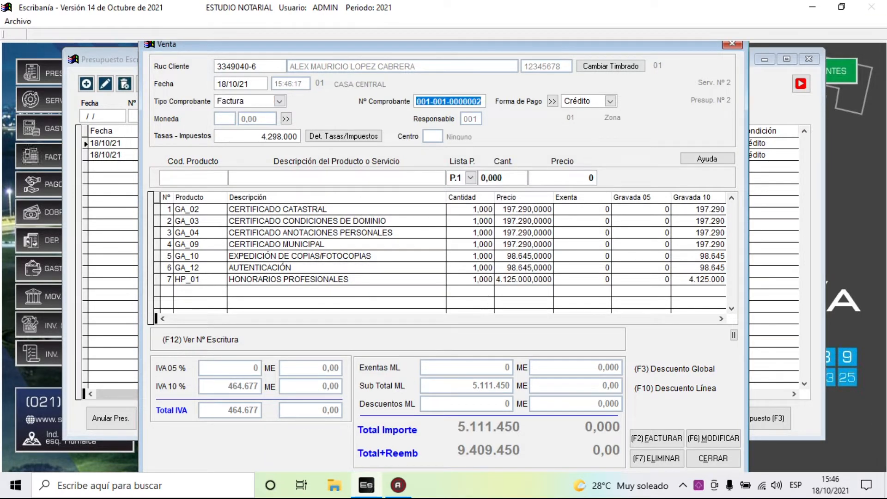
{"action": "key", "text": "Return"}
{"action": "key", "text": "Return"}
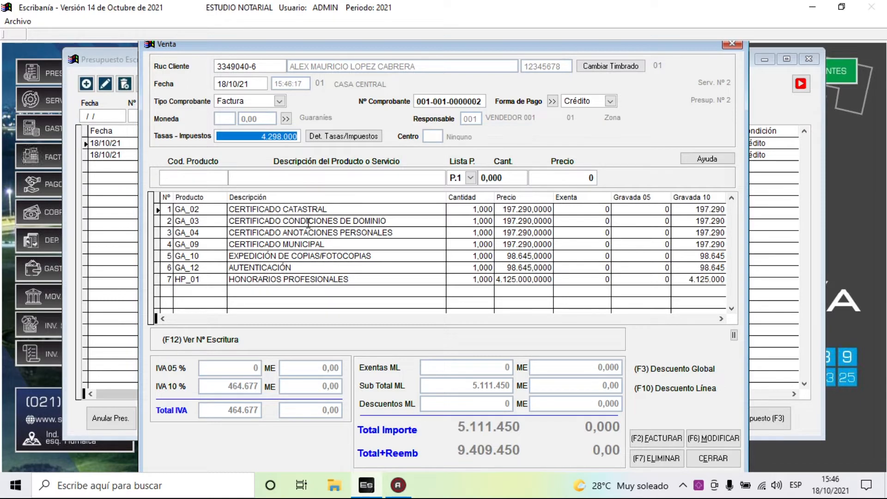
{"action": "key", "text": "Return"}
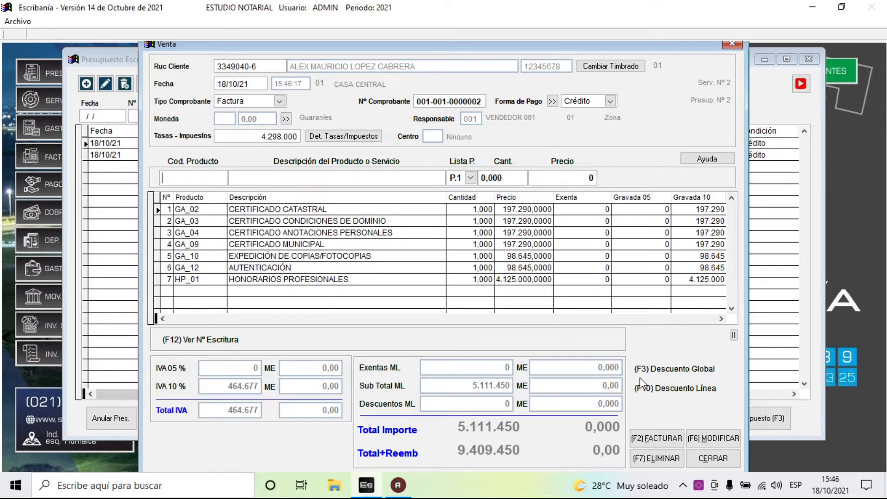
{"action": "left_click", "coordinate": [673, 443]}
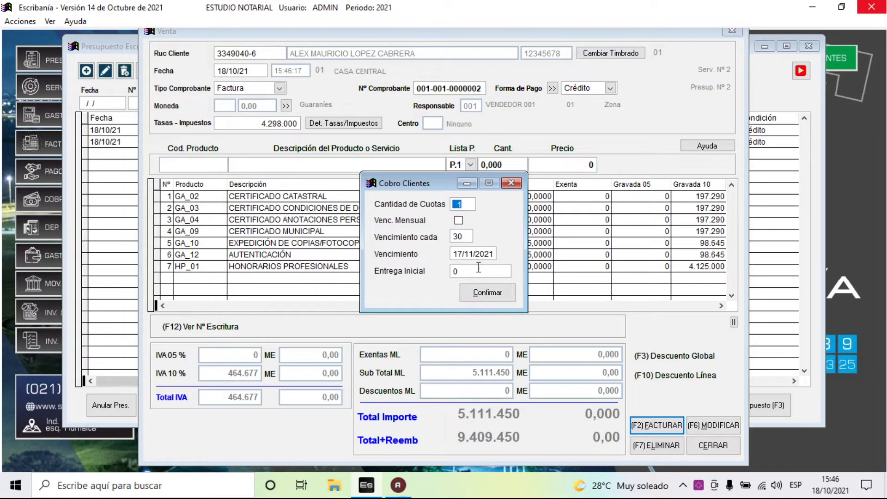
{"action": "left_click", "coordinate": [494, 295]}
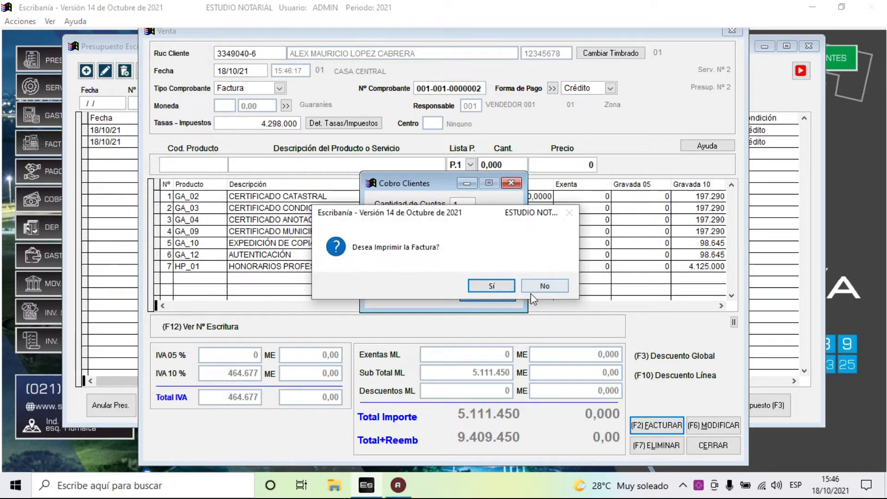
- Print the invoice to PDF, overwriting factura.pdf, and show the desktop
{"action": "left_click", "coordinate": [504, 286]}
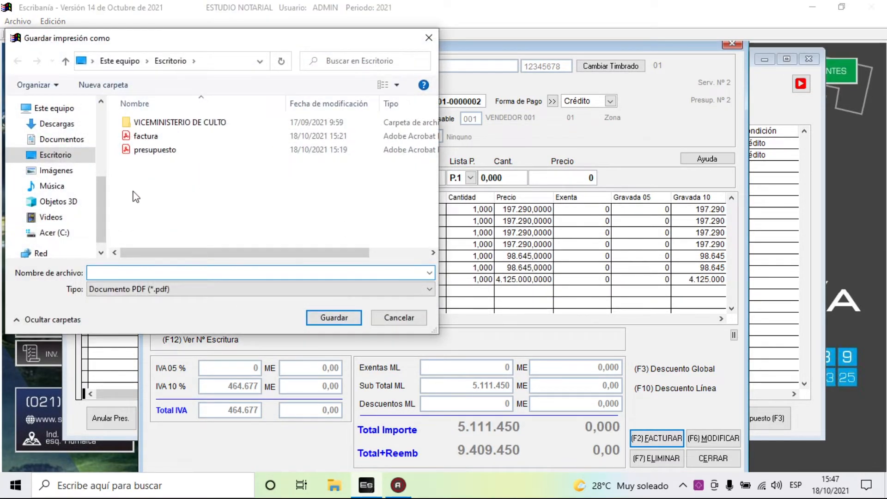
{"action": "left_click", "coordinate": [143, 136]}
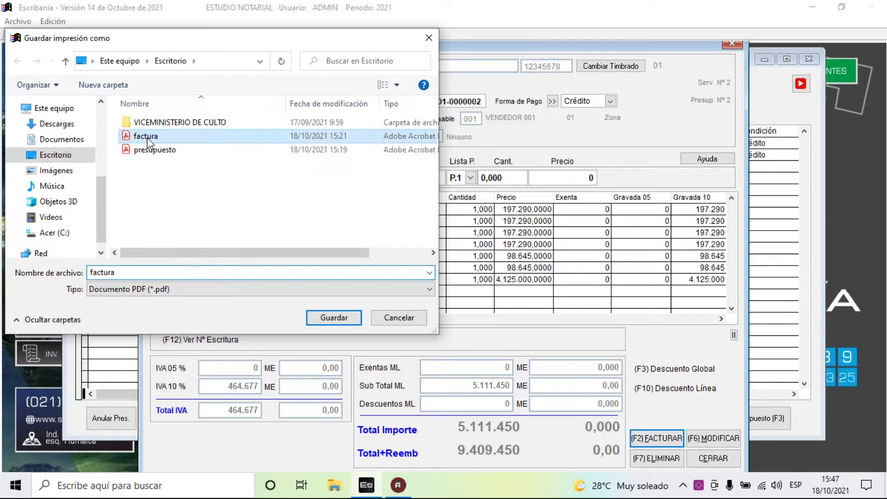
{"action": "left_click", "coordinate": [336, 317]}
{"action": "left_click", "coordinate": [481, 248]}
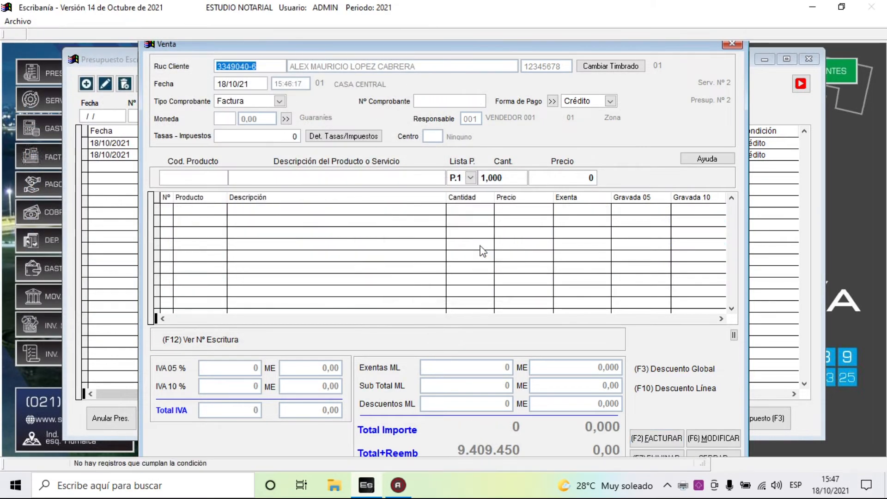
{"action": "key", "text": "super+d"}
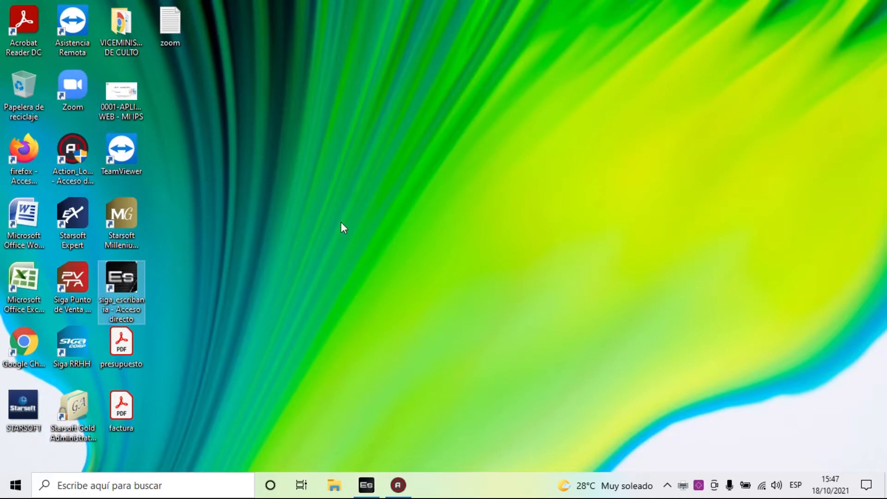
- Open factura.pdf in Acrobat Reader and review its escritura details, expense lines and 5.111.450 total
{"action": "double_click", "coordinate": [122, 406]}
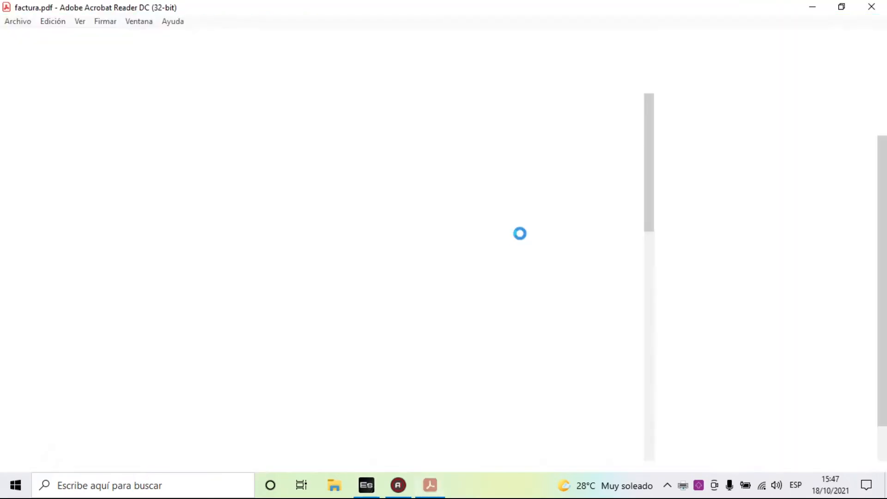
{"action": "scroll", "coordinate": [337, 222], "scroll_direction": "down", "scroll_amount": 3}
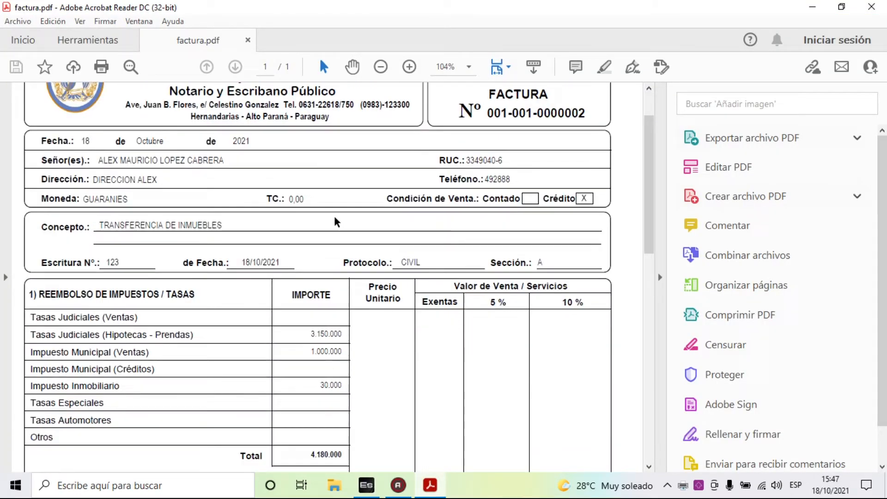
{"action": "scroll", "coordinate": [335, 218], "scroll_direction": "down", "scroll_amount": 9}
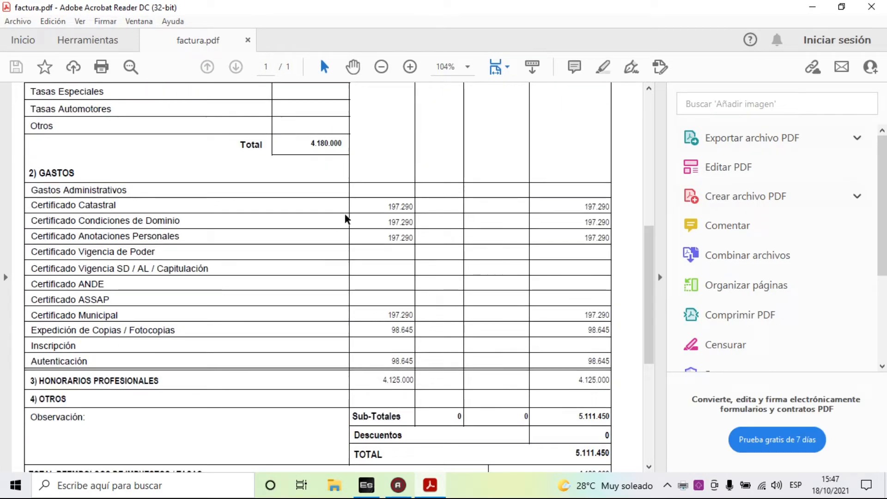
{"action": "scroll", "coordinate": [346, 224], "scroll_direction": "down", "scroll_amount": 4}
{"action": "scroll", "coordinate": [346, 229], "scroll_direction": "up", "scroll_amount": 8}
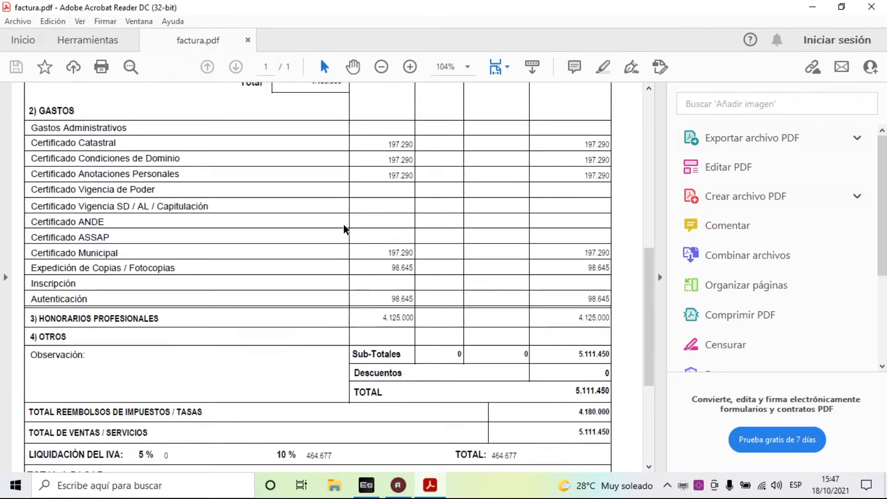
{"action": "scroll", "coordinate": [346, 228], "scroll_direction": "up", "scroll_amount": 7}
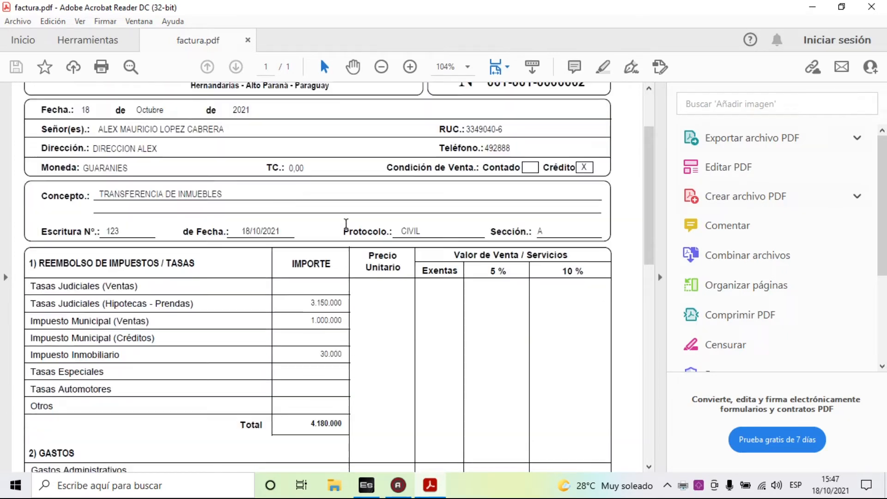
{"action": "scroll", "coordinate": [357, 229], "scroll_direction": "down", "scroll_amount": 2}
{"action": "scroll", "coordinate": [364, 227], "scroll_direction": "down", "scroll_amount": 3}
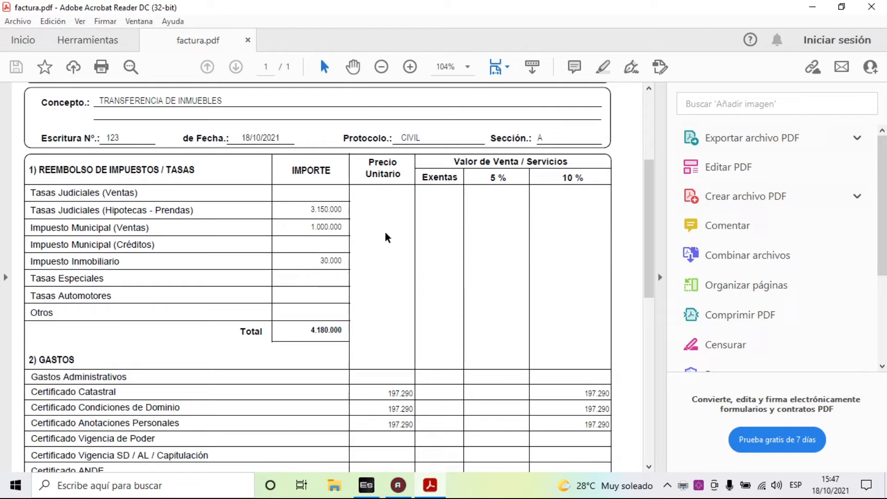
{"action": "scroll", "coordinate": [384, 237], "scroll_direction": "down", "scroll_amount": 4}
{"action": "scroll", "coordinate": [404, 303], "scroll_direction": "down", "scroll_amount": 2}
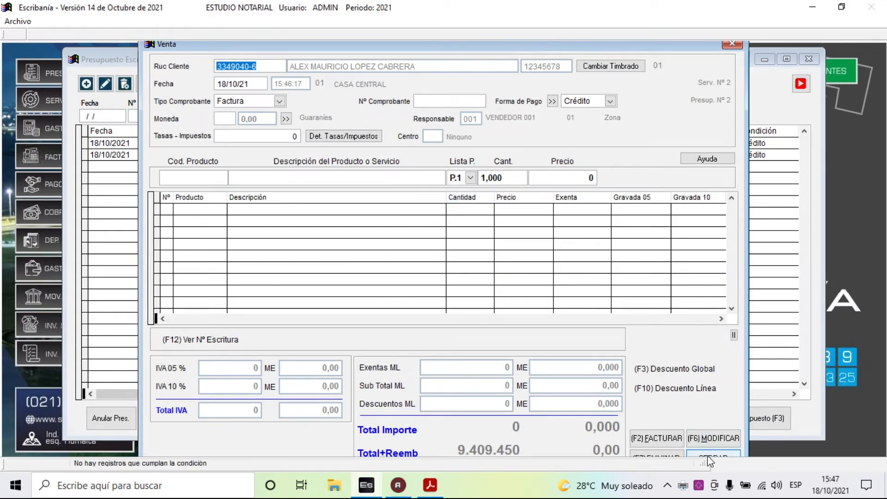
- Close the sale invoice form, the sale invoice list and the budget list
{"action": "left_click", "coordinate": [706, 458]}
{"action": "left_click", "coordinate": [493, 290]}
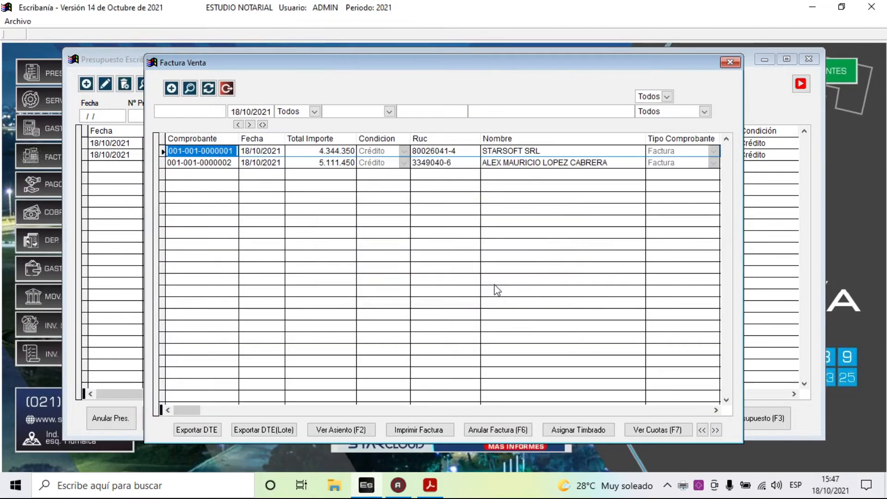
{"action": "left_click", "coordinate": [227, 88]}
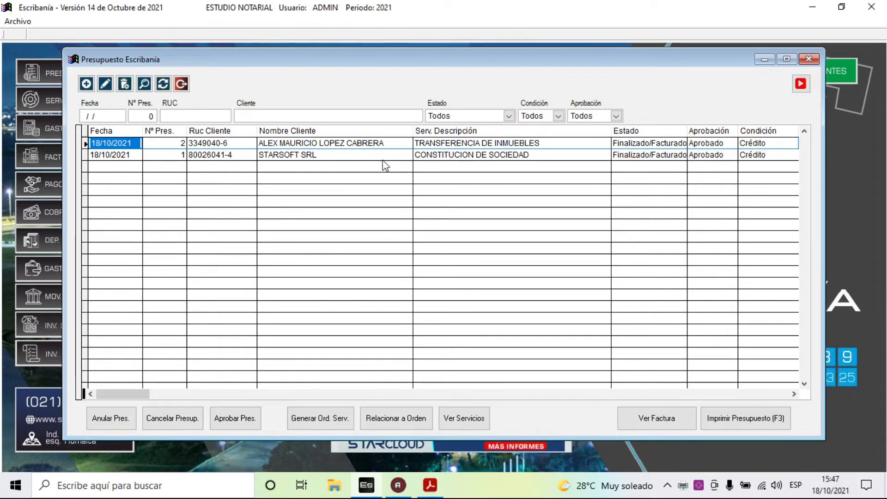
{"action": "left_click", "coordinate": [181, 83]}
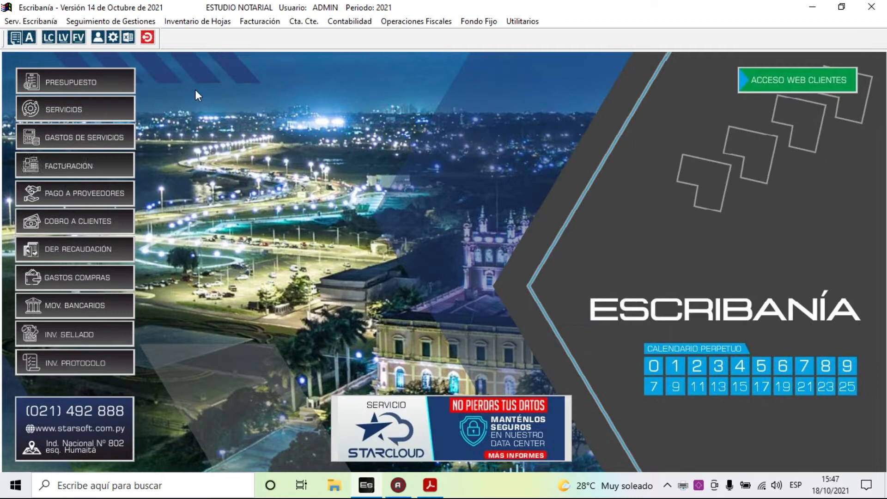
- Open the list of issued services and select the TRANSFERENCIA DE INMUEBLES service record
{"action": "left_click", "coordinate": [28, 21]}
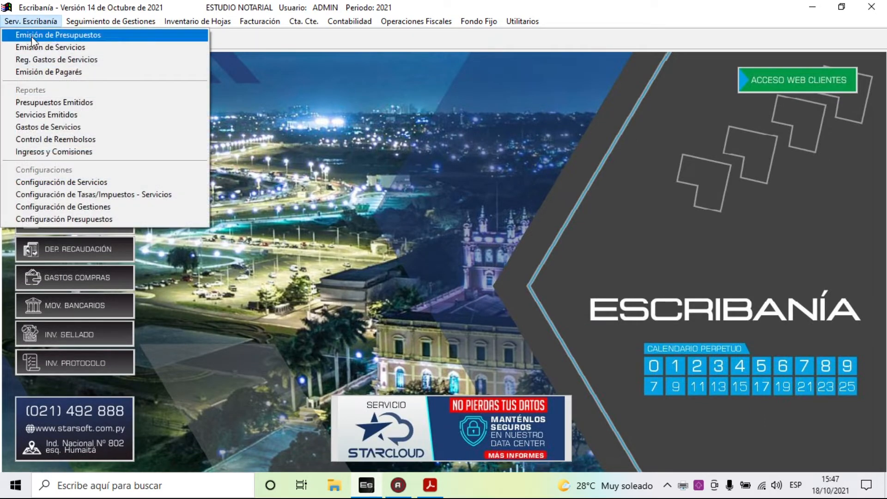
{"action": "left_click", "coordinate": [52, 48]}
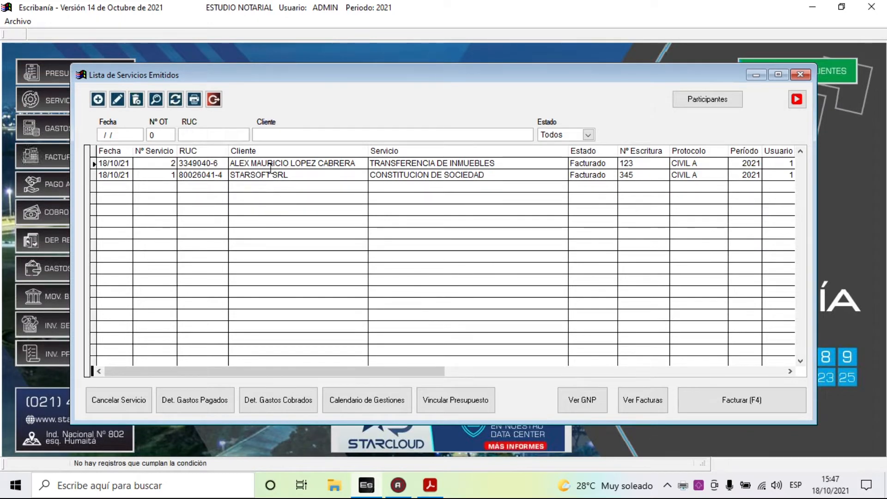
{"action": "left_click", "coordinate": [262, 174]}
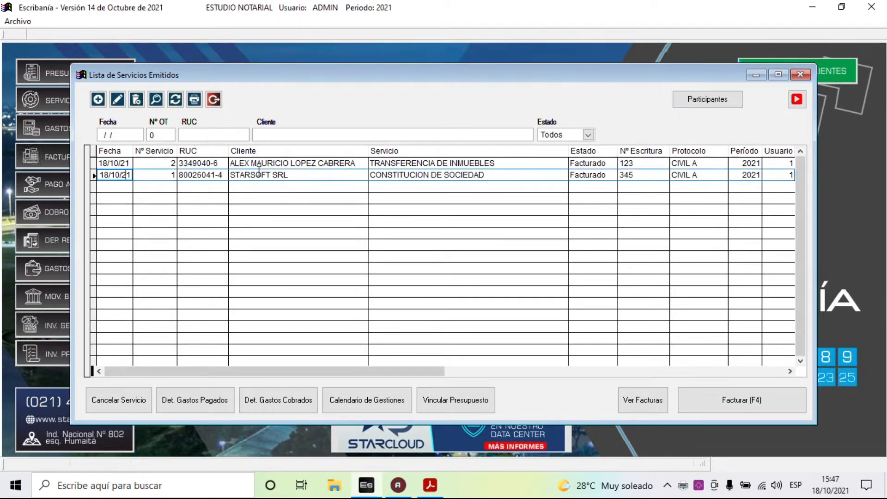
{"action": "left_click", "coordinate": [256, 163]}
{"action": "left_click", "coordinate": [254, 175]}
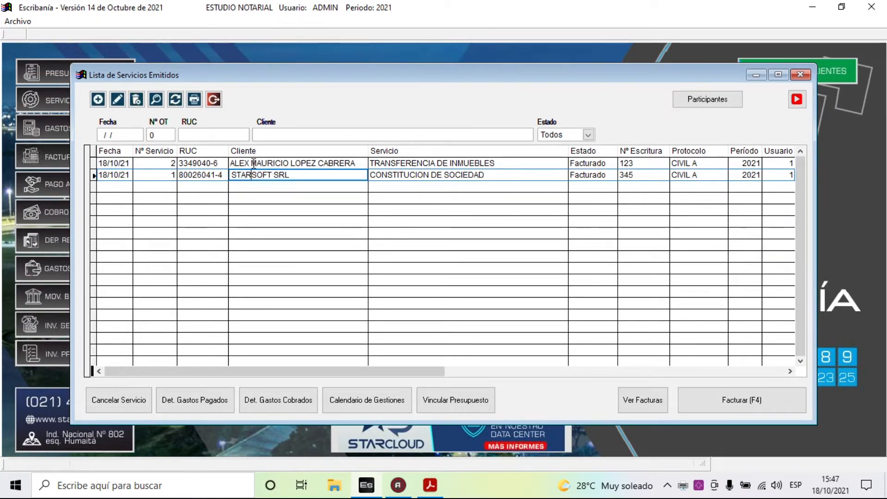
{"action": "left_click", "coordinate": [252, 163]}
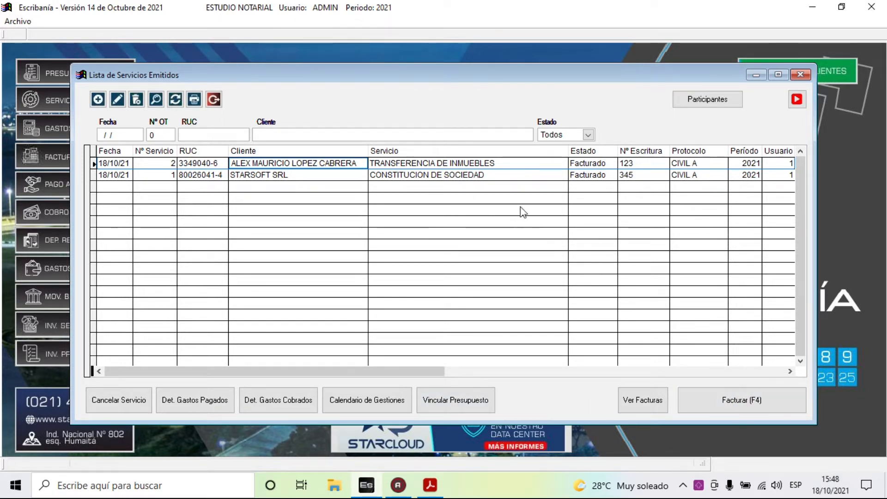
{"action": "left_click", "coordinate": [510, 163]}
{"action": "left_click", "coordinate": [450, 163]}
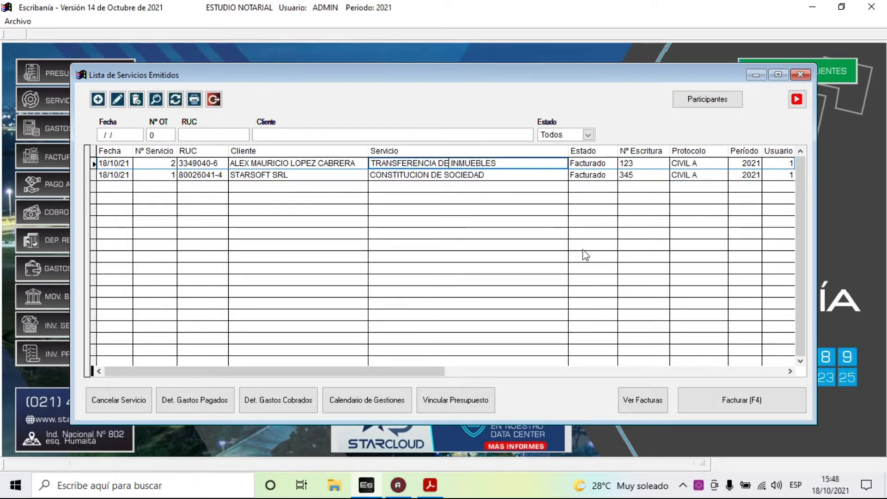
{"action": "left_click", "coordinate": [644, 399]}
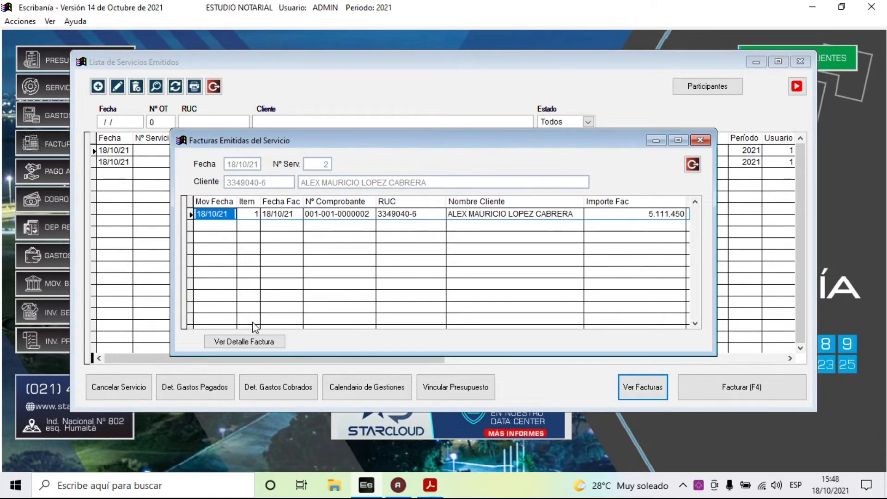
{"action": "left_click", "coordinate": [252, 341]}
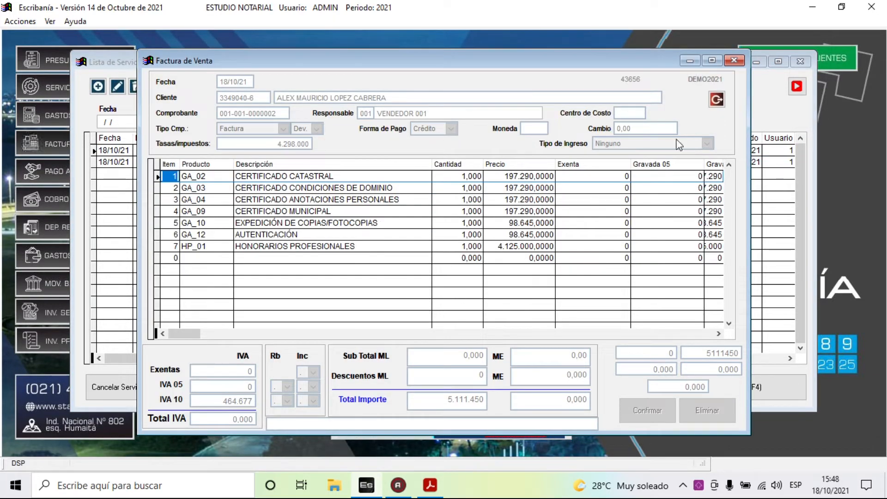
{"action": "left_click", "coordinate": [717, 99]}
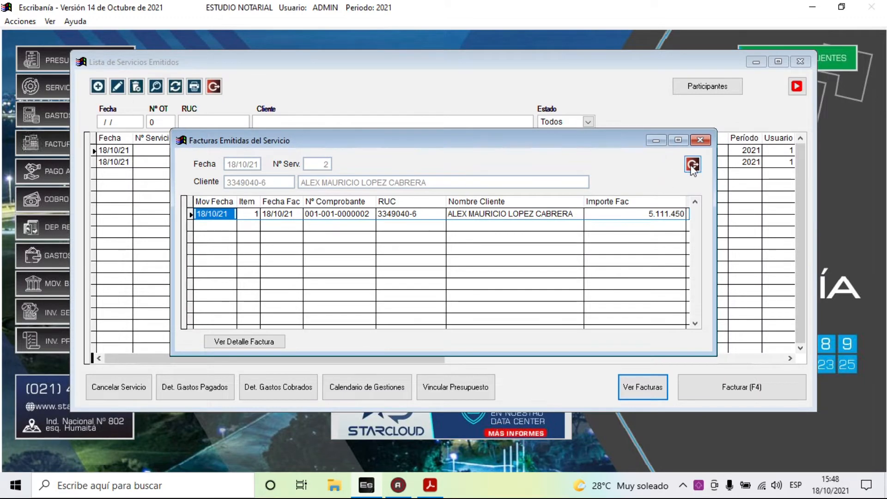
{"action": "left_click", "coordinate": [692, 164]}
{"action": "left_click", "coordinate": [215, 98]}
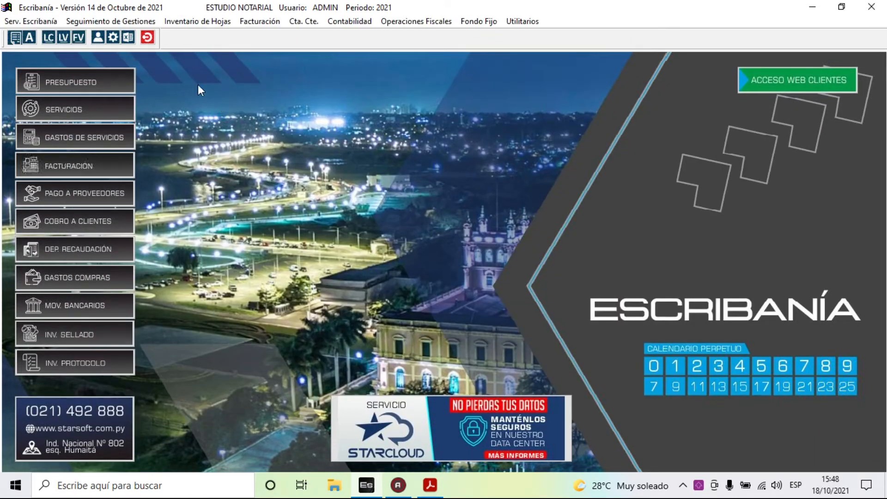
- Start a new service expense from supplier CORTE SUPREMA DE JUSTICIA linked to service 2, TRANSFERENCIA DE INMUEBLES
{"action": "left_click", "coordinate": [23, 21]}
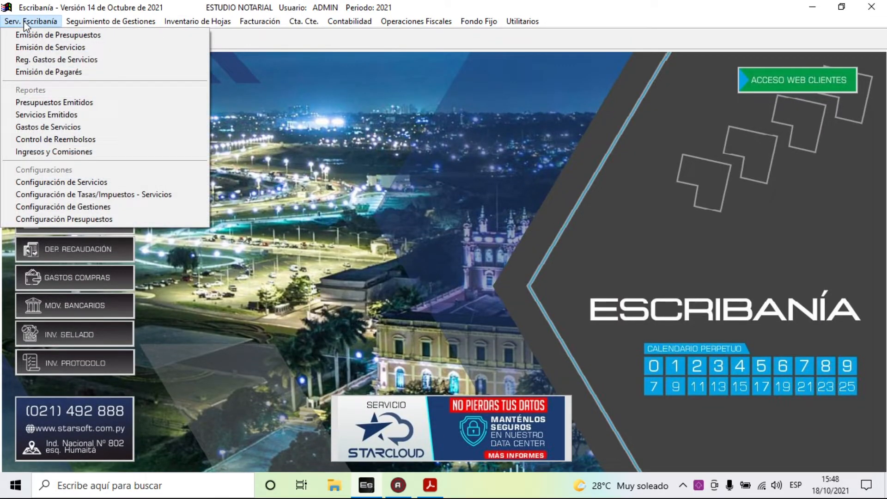
{"action": "left_click", "coordinate": [119, 65]}
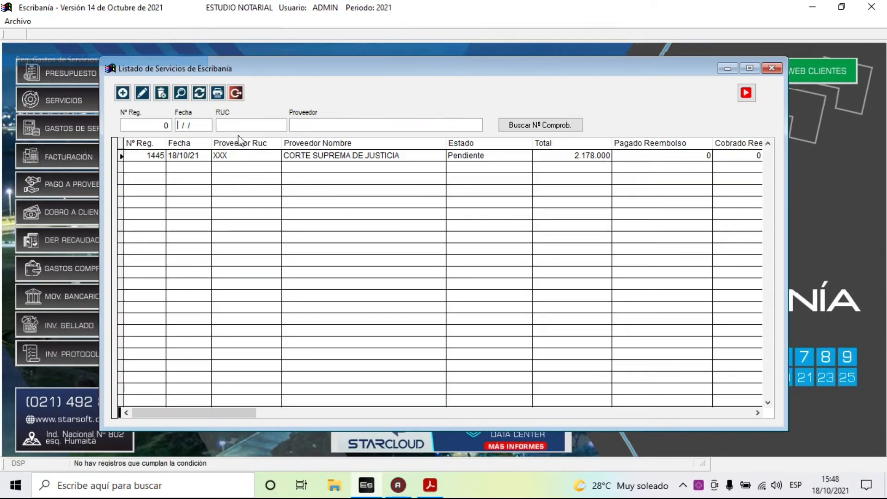
{"action": "left_click", "coordinate": [123, 94]}
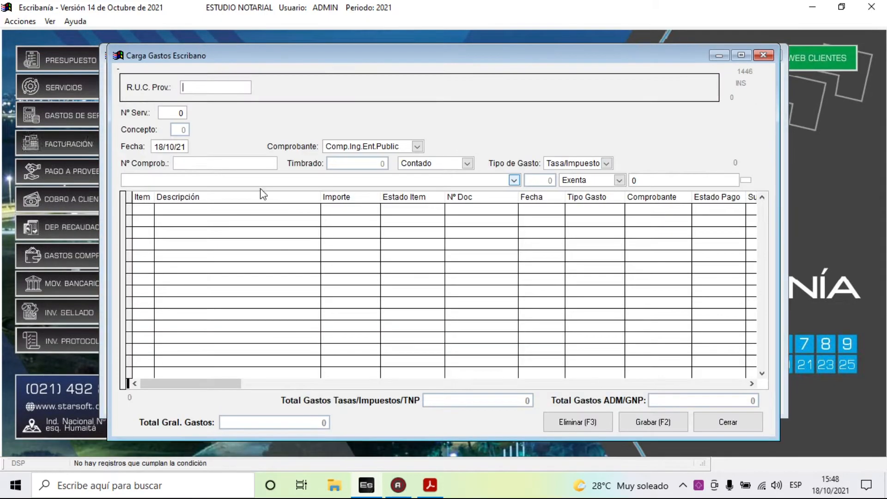
{"action": "key", "text": "Return"}
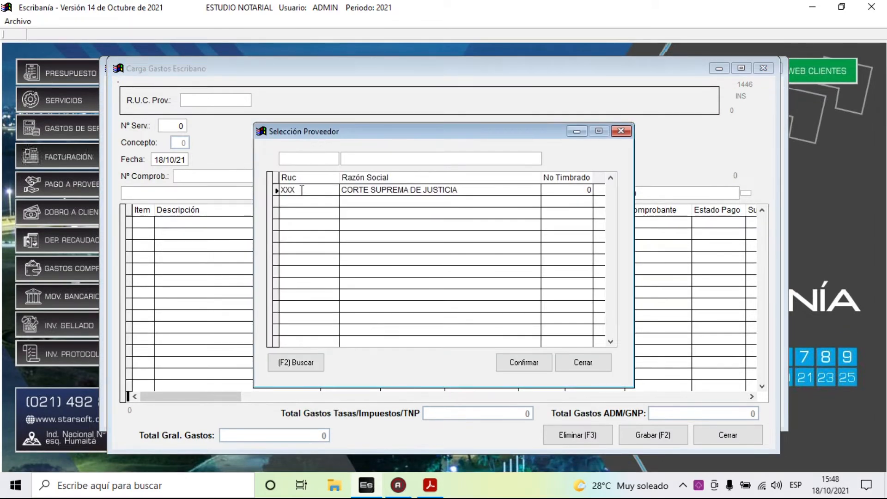
{"action": "key", "text": "Return"}
{"action": "left_click", "coordinate": [302, 190]}
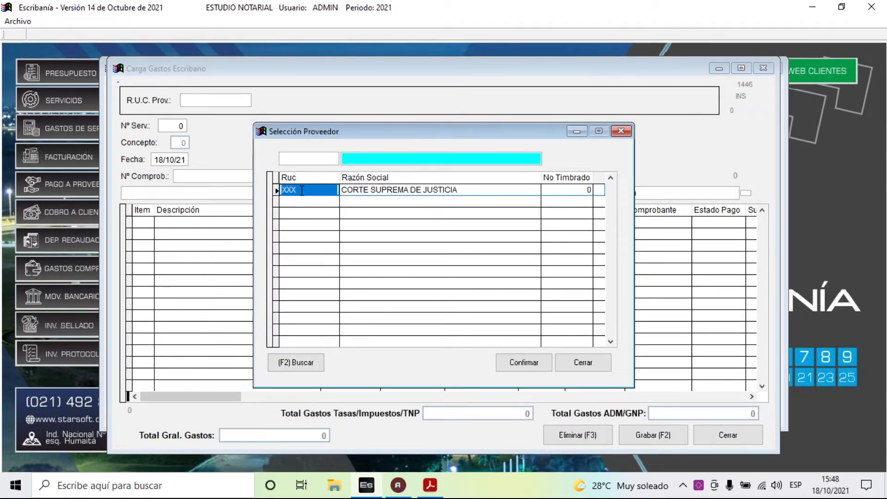
{"action": "double_click", "coordinate": [302, 190]}
{"action": "key", "text": "Return"}
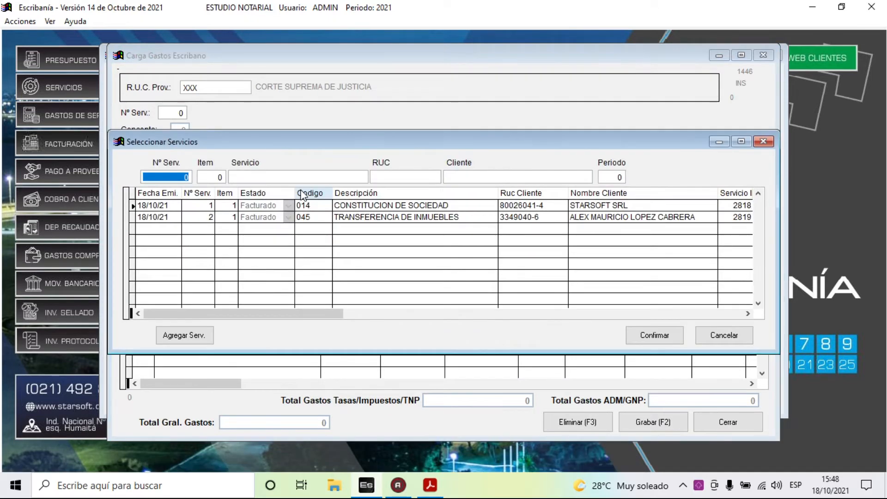
{"action": "key", "text": "Return"}
{"action": "key", "text": "Return"}
{"action": "key", "text": "Return"}
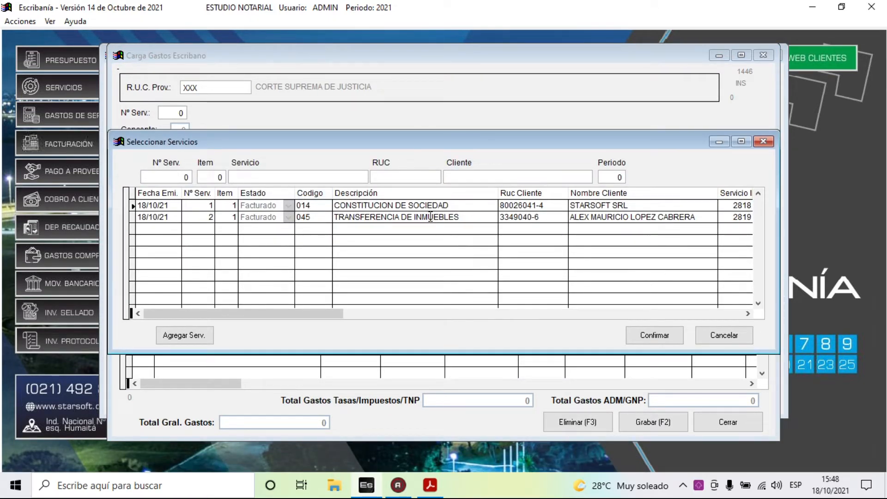
{"action": "left_click", "coordinate": [447, 217]}
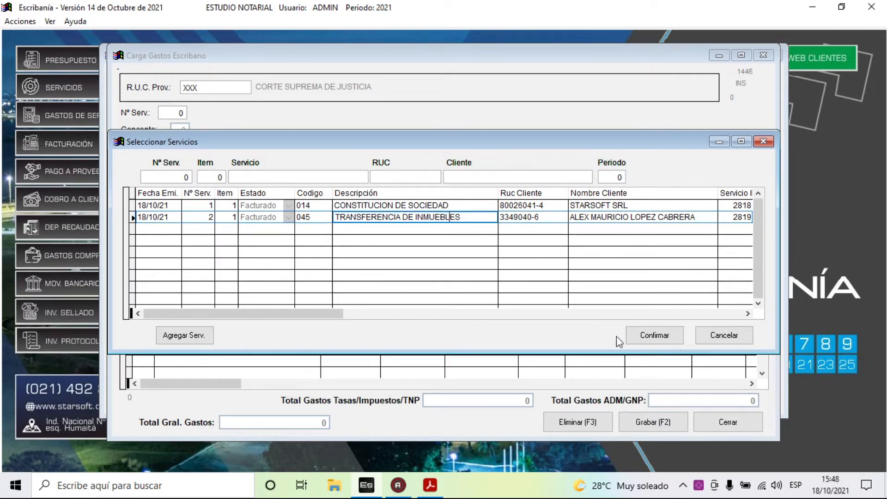
{"action": "left_click", "coordinate": [651, 336]}
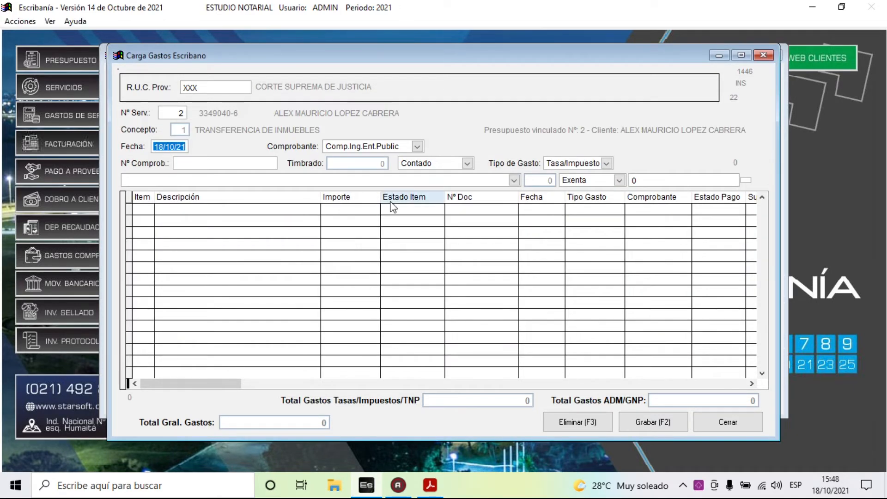
- Enter receipt number 12312323 and set the expense type to Tasa/Impuesto
{"action": "key", "text": "Return"}
{"action": "key", "text": "Return"}
{"action": "type", "text": "12312323"}
{"action": "key", "text": "Return"}
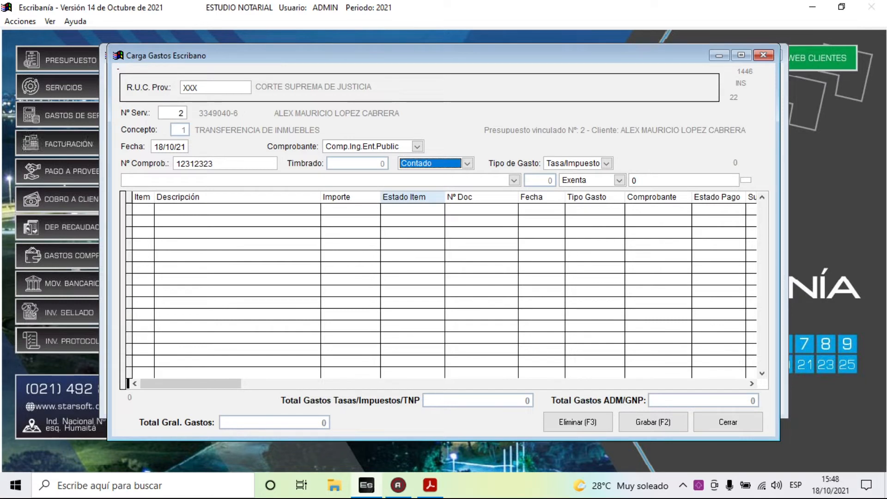
{"action": "key", "text": "Return"}
{"action": "key", "text": "alt+Down"}
{"action": "key", "text": "Down"}
{"action": "key", "text": "Up"}
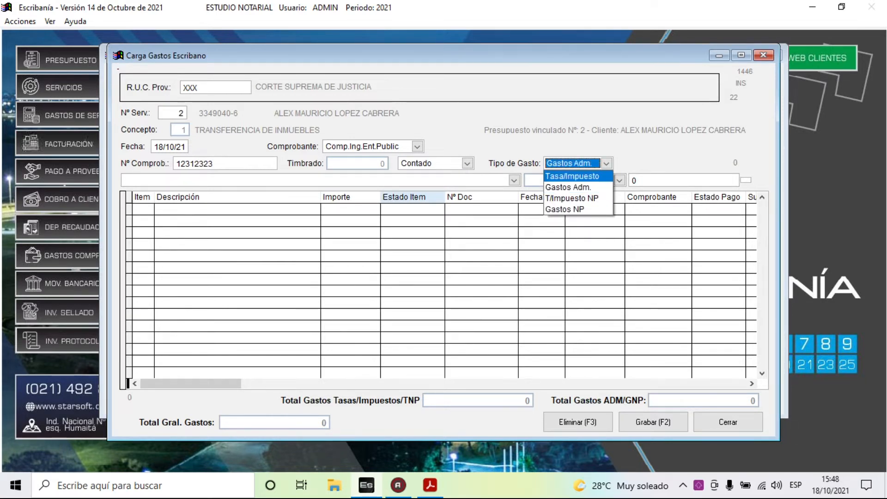
{"action": "key", "text": "Return"}
{"action": "key", "text": "Return"}
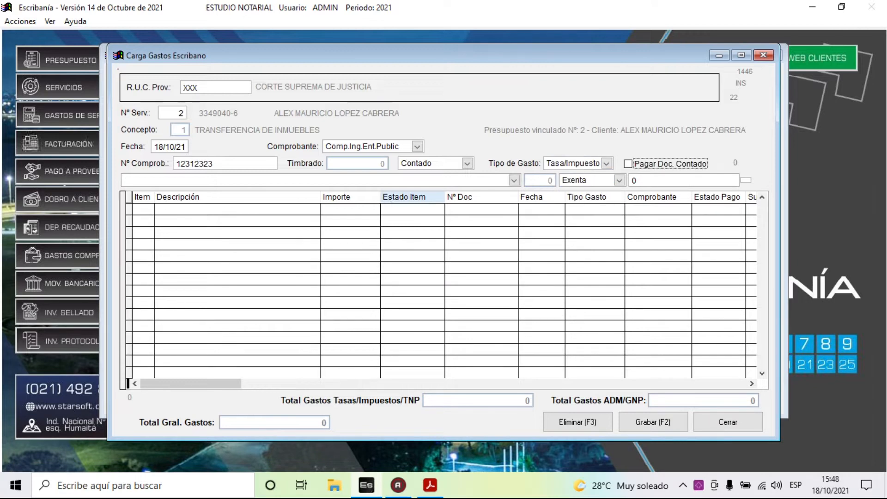
{"action": "key", "text": "Return"}
- Add a 130.000 Tasas Judiciales (Ventas) line, save the expense record and close the expenses list
{"action": "key", "text": "alt+Down"}
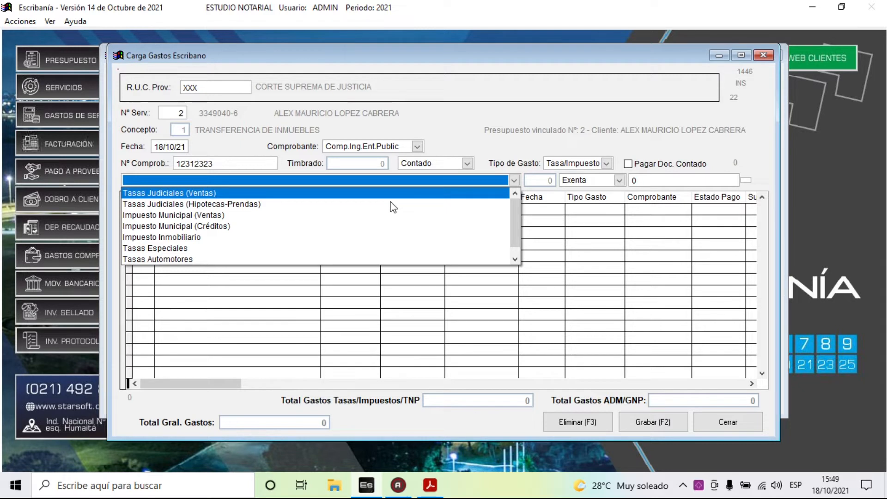
{"action": "key", "text": "Down"}
{"action": "key", "text": "Down"}
{"action": "key", "text": "Down"}
{"action": "key", "text": "Down"}
{"action": "key", "text": "Down"}
{"action": "key", "text": "Down"}
{"action": "key", "text": "Down"}
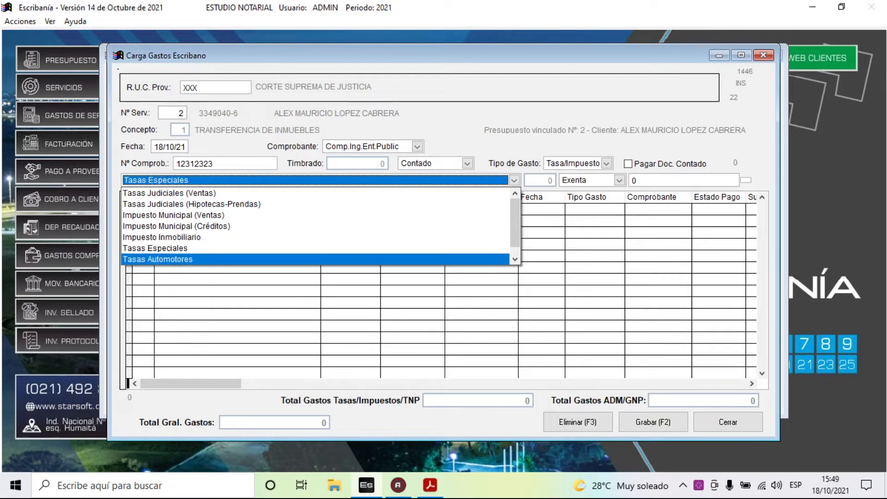
{"action": "key", "text": "Up"}
{"action": "key", "text": "Up"}
{"action": "key", "text": "Up"}
{"action": "key", "text": "Up"}
{"action": "key", "text": "Up"}
{"action": "key", "text": "Up"}
{"action": "key", "text": "Up"}
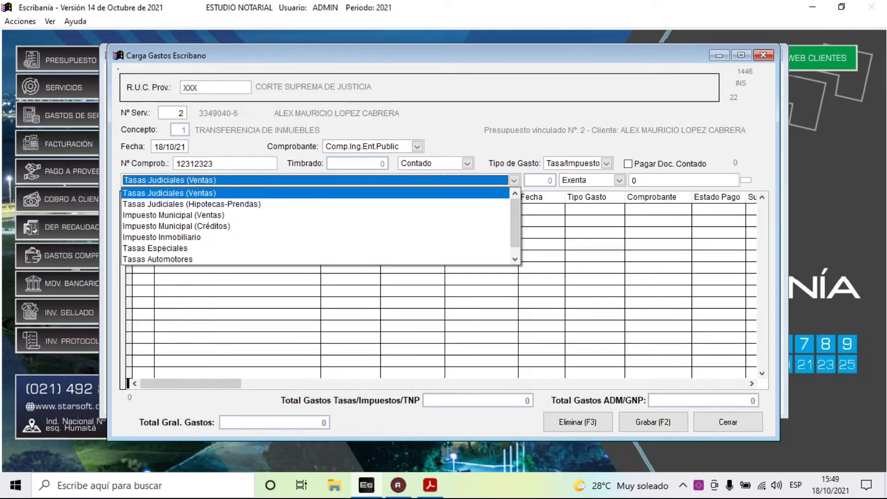
{"action": "key", "text": "Return"}
{"action": "key", "text": "Tab"}
{"action": "key", "text": "Tab"}
{"action": "type", "text": "13"}
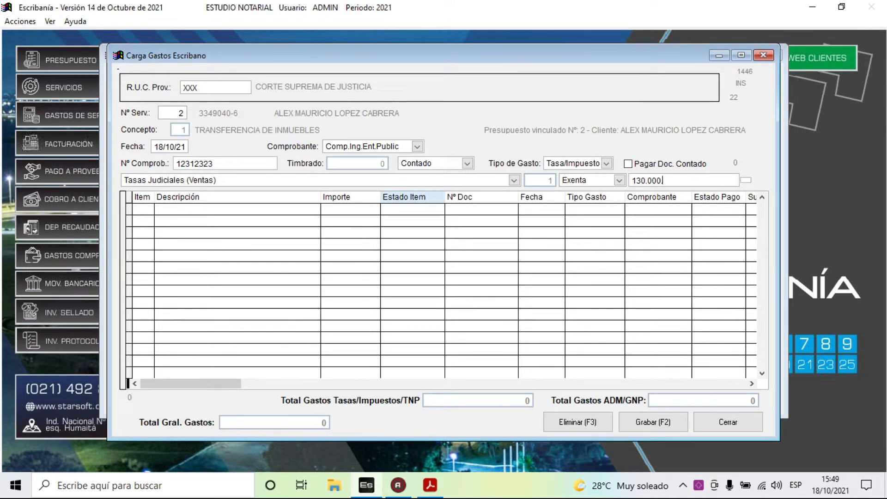
{"action": "key", "text": "Return"}
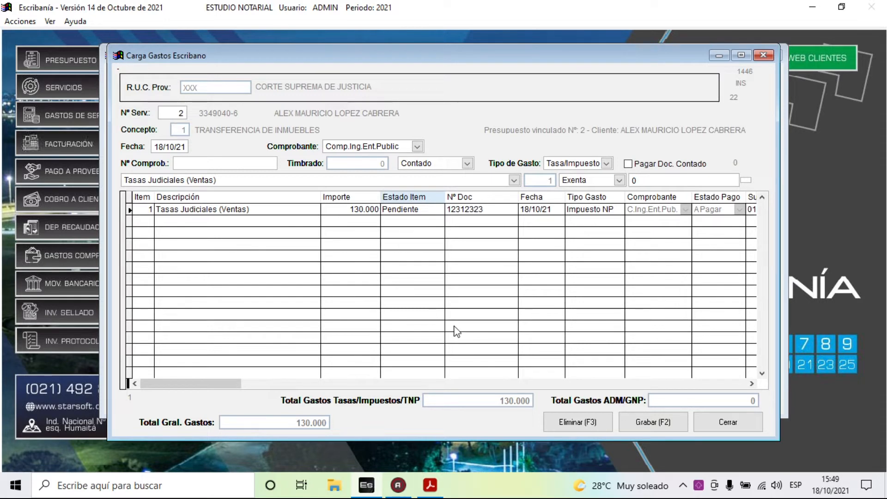
{"action": "left_click", "coordinate": [653, 424]}
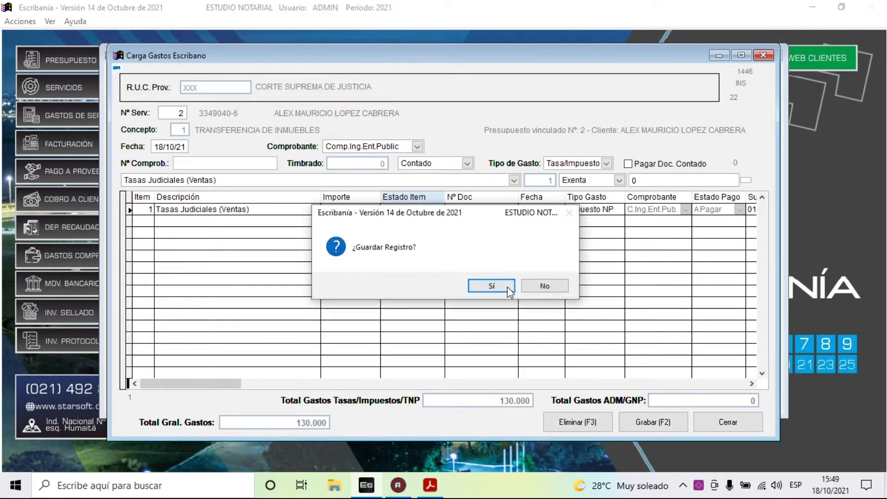
{"action": "left_click", "coordinate": [498, 287]}
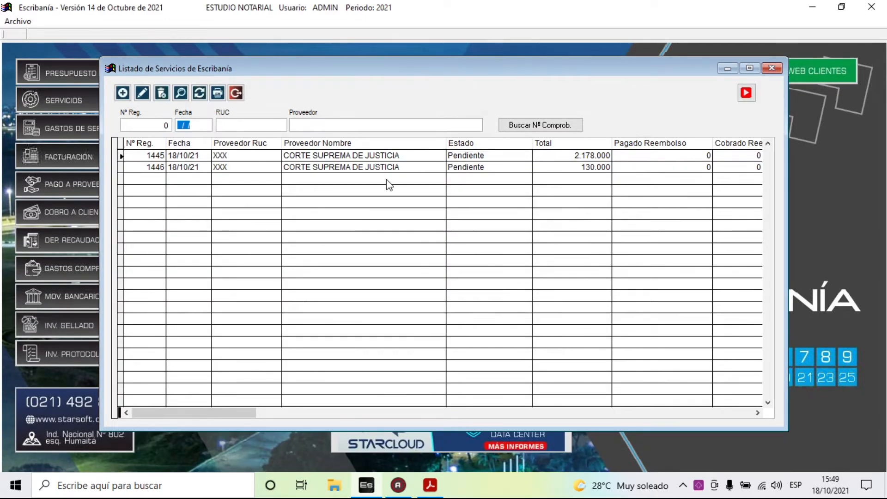
{"action": "left_click", "coordinate": [237, 94]}
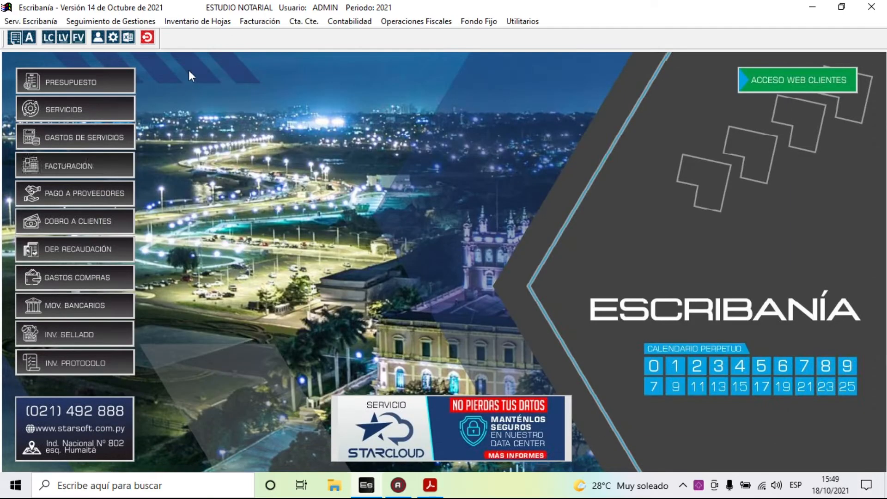
- Open the Servicios Emitidos report options, close them without running, and reopen the Serv. Escribanía menu
{"action": "left_click", "coordinate": [32, 21]}
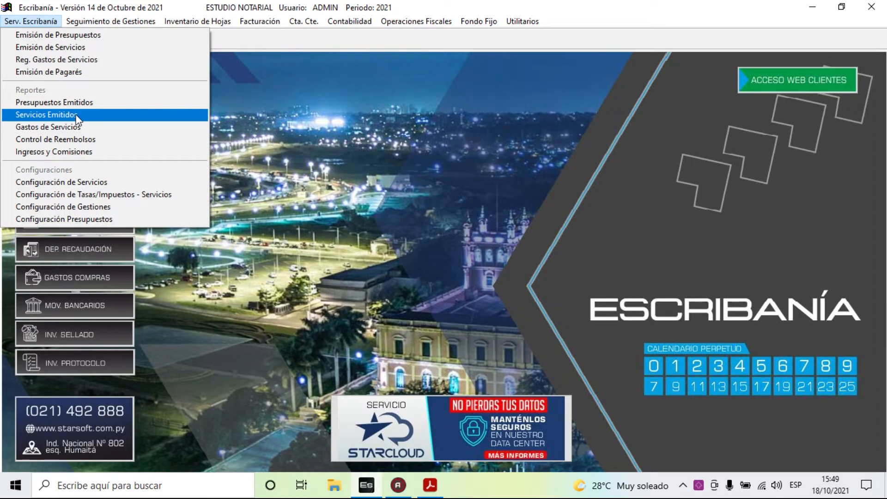
{"action": "left_click", "coordinate": [76, 115]}
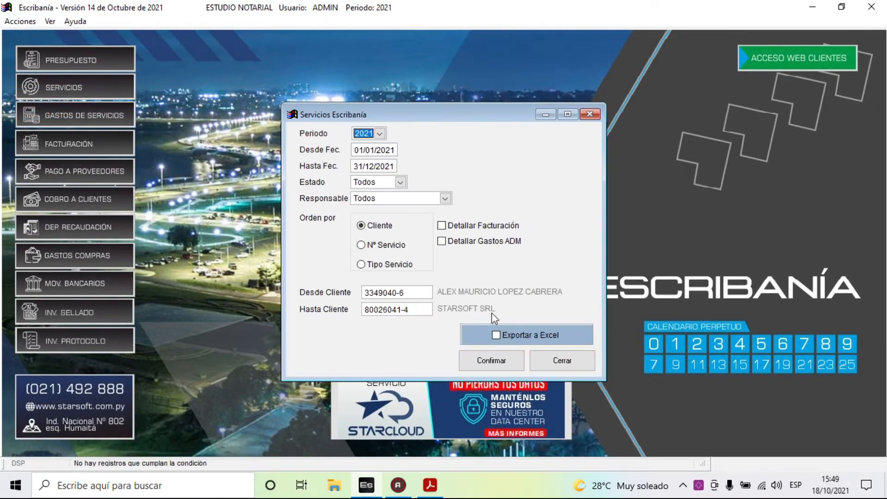
{"action": "left_click", "coordinate": [571, 364]}
{"action": "left_click", "coordinate": [571, 364]}
{"action": "left_click", "coordinate": [30, 21]}
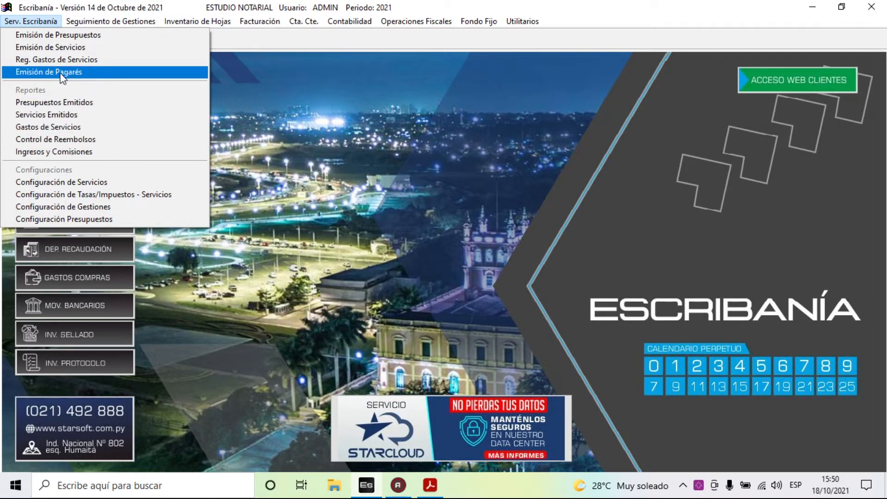
- Open Emitir Pagarés, start and cancel a new promissory note, then close the window
{"action": "left_click", "coordinate": [106, 72]}
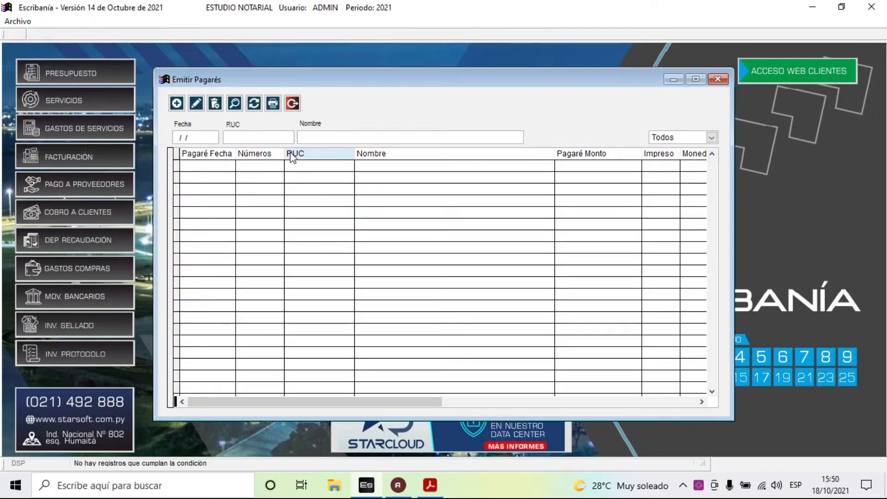
{"action": "left_click", "coordinate": [177, 102]}
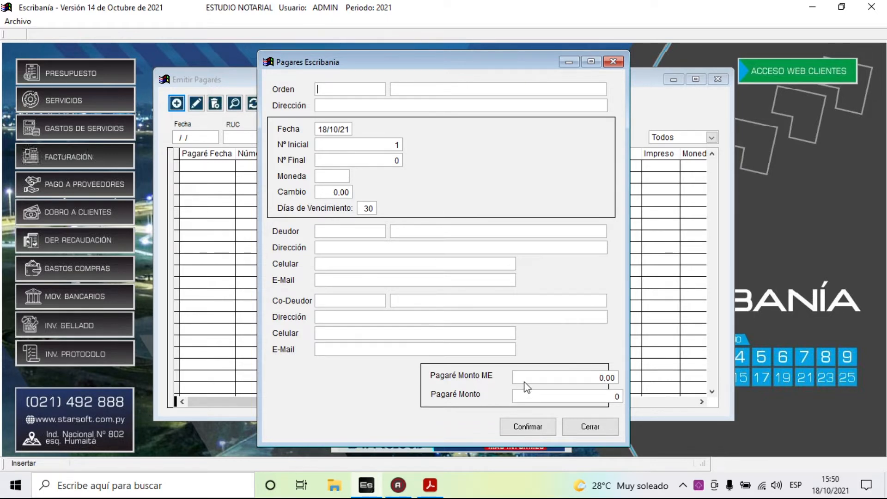
{"action": "left_click", "coordinate": [591, 426]}
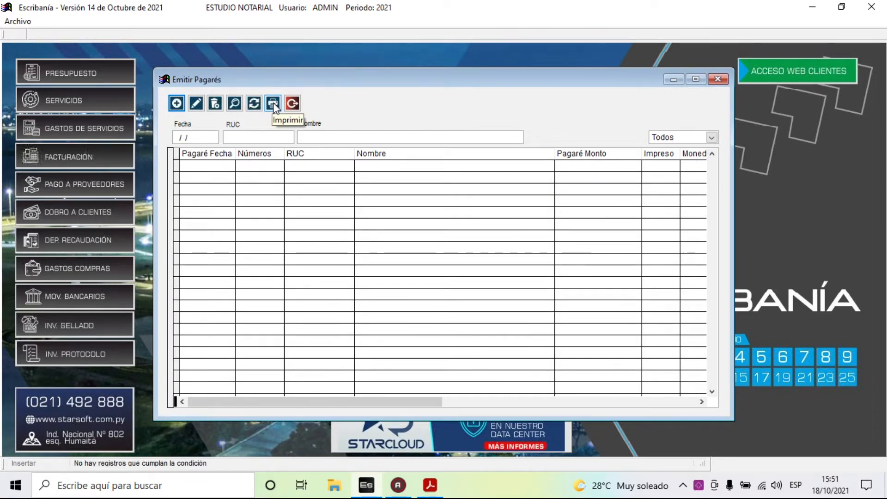
{"action": "left_click", "coordinate": [292, 104]}
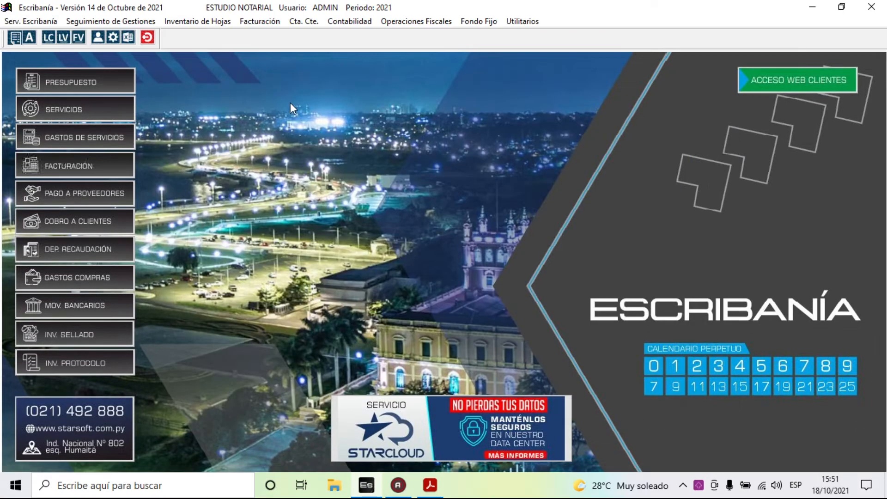
- Open Calendario de Gestiones for the TRANSFERENCIA DE INMUEBLES service from the issued-services list
{"action": "left_click", "coordinate": [43, 21]}
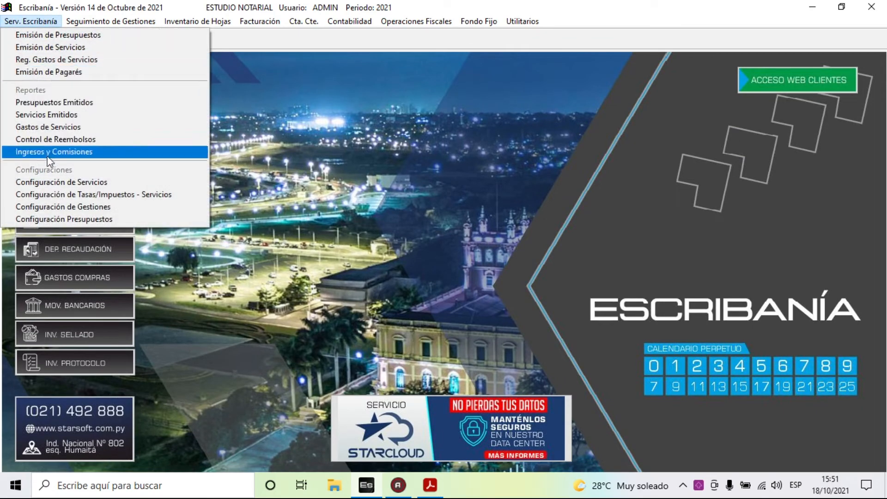
{"action": "mouse_move", "coordinate": [98, 23]}
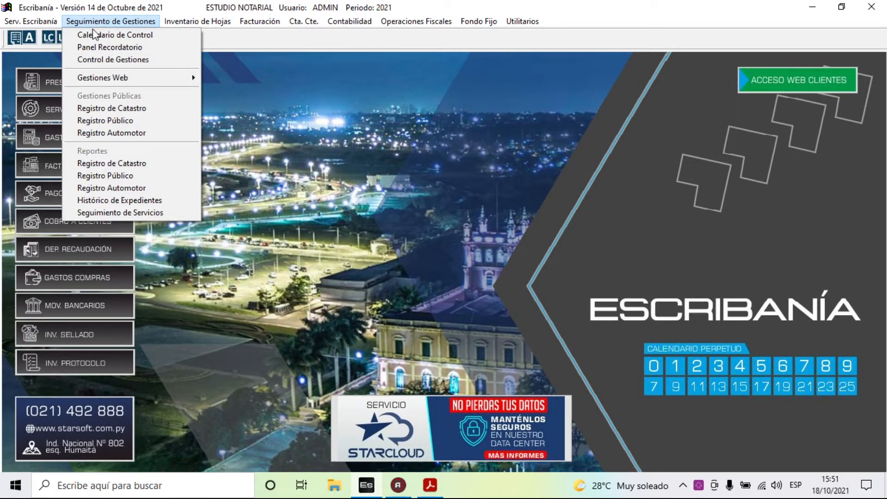
{"action": "mouse_move", "coordinate": [44, 23]}
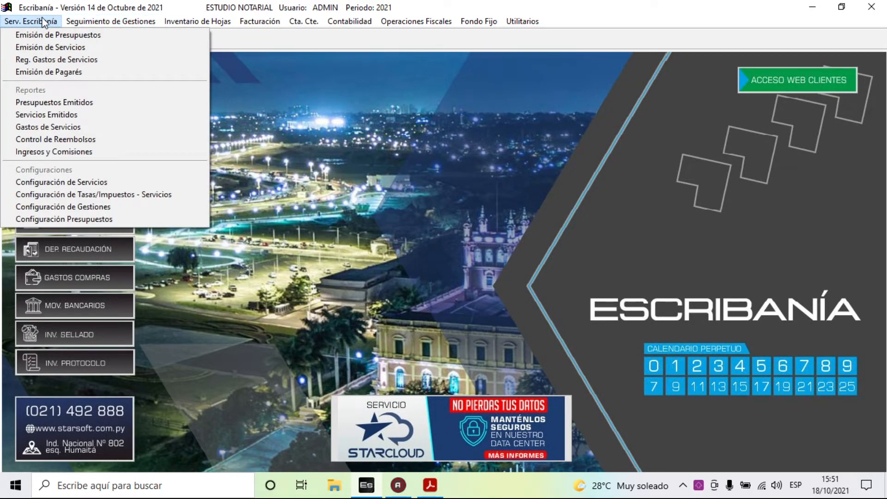
{"action": "left_click", "coordinate": [64, 51]}
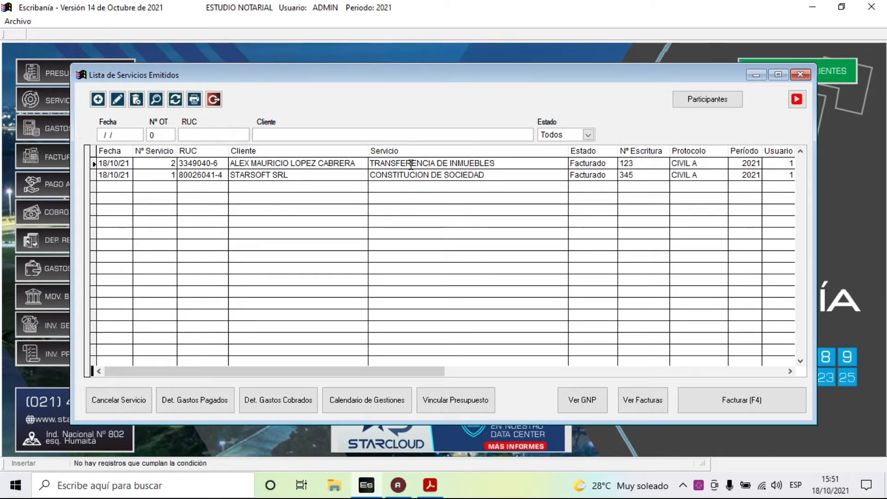
{"action": "left_click", "coordinate": [408, 164]}
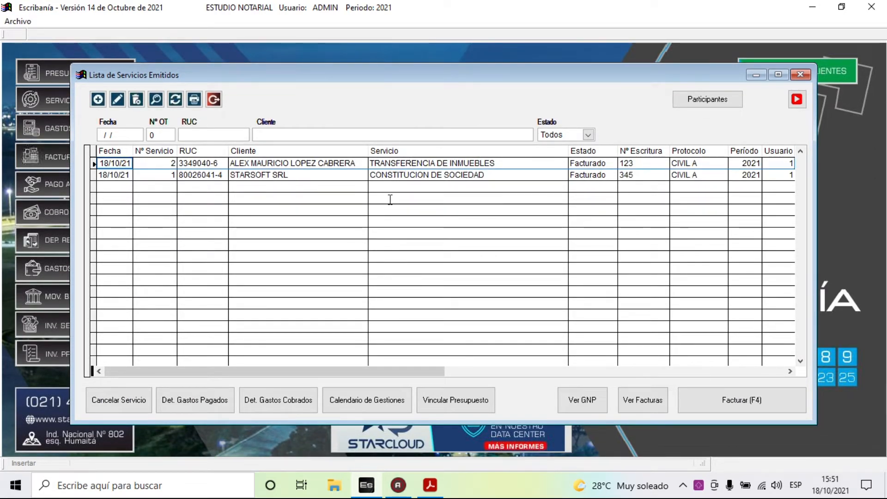
{"action": "left_click", "coordinate": [376, 398]}
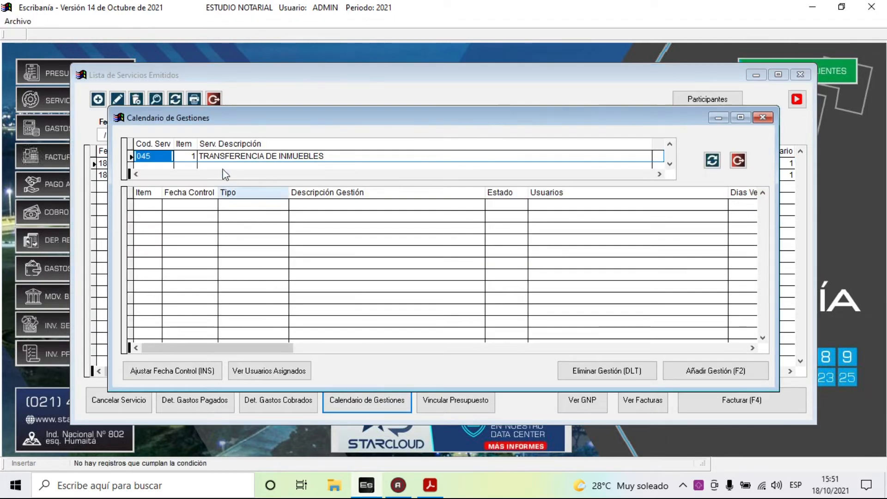
- Insert the eight-task CONTROL MINIMO group, DOCUMENTACION INICIAL through CONTROL FINAL, into TRANSFERENCIA DE INMUEBLES
{"action": "left_click", "coordinate": [714, 373]}
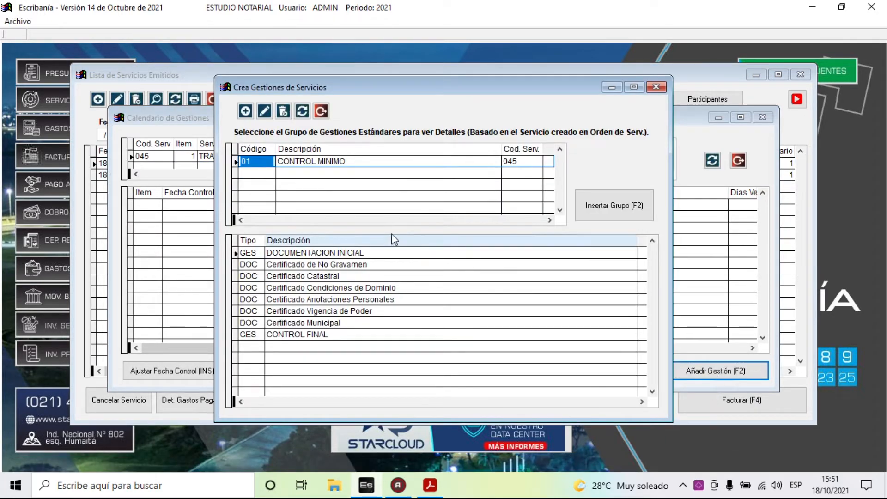
{"action": "left_click", "coordinate": [314, 161]}
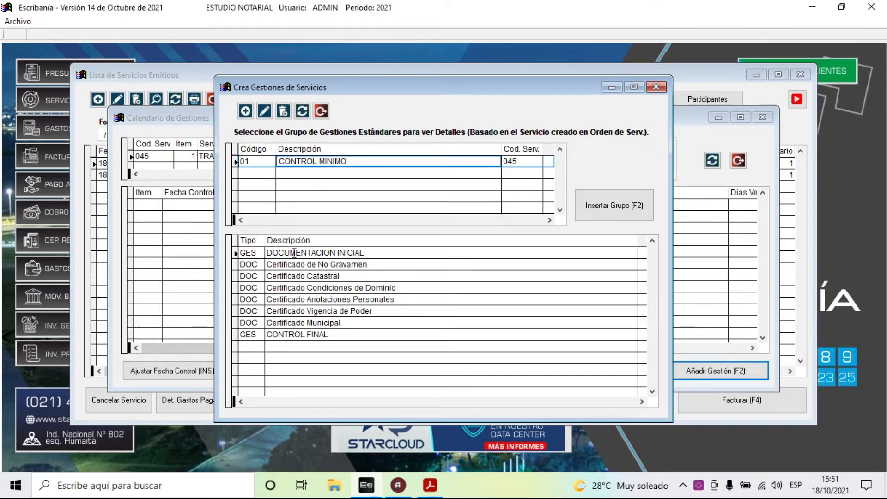
{"action": "left_click_drag", "start_coordinate": [285, 252], "coordinate": [318, 253]}
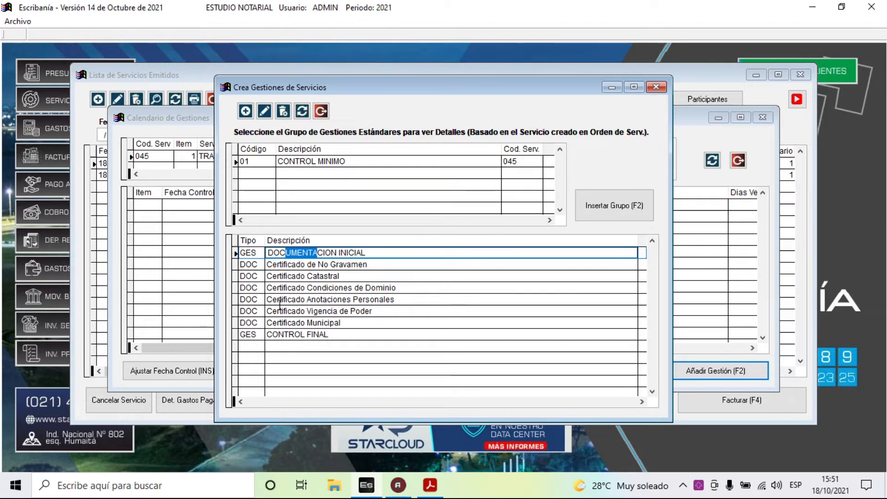
{"action": "left_click", "coordinate": [297, 335]}
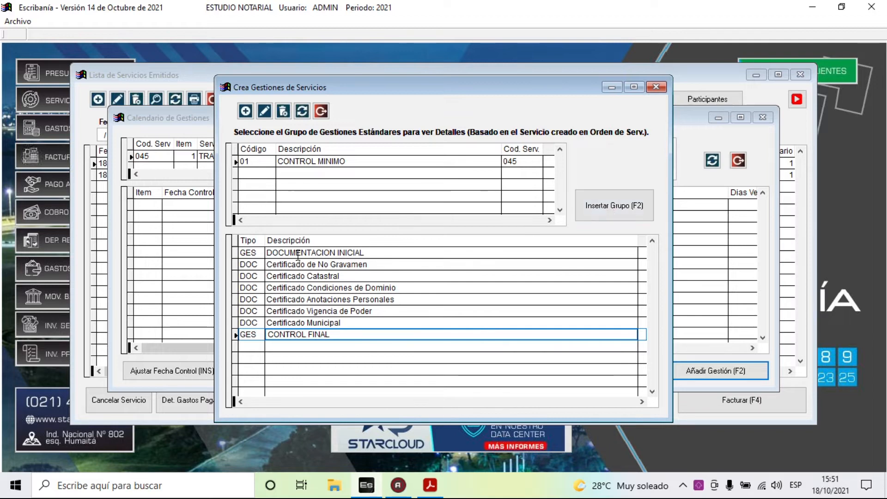
{"action": "left_click", "coordinate": [611, 210]}
{"action": "left_click", "coordinate": [492, 286]}
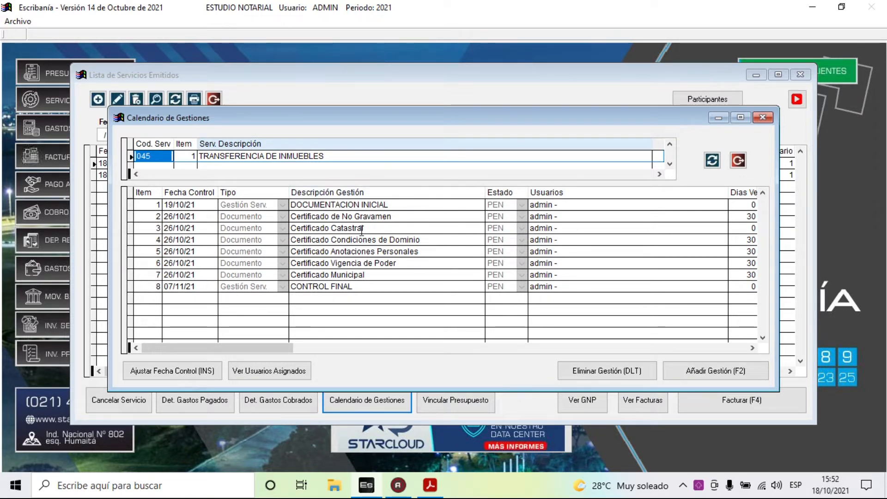
- Check the control dates of the first three tasks, including Certificado Catastral, and their assigned users
{"action": "left_click", "coordinate": [187, 205]}
{"action": "left_click", "coordinate": [182, 215]}
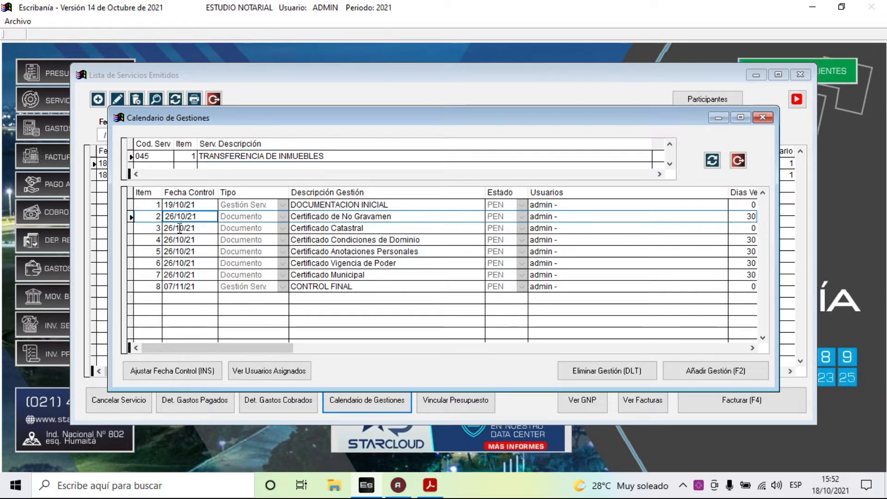
{"action": "left_click", "coordinate": [179, 228]}
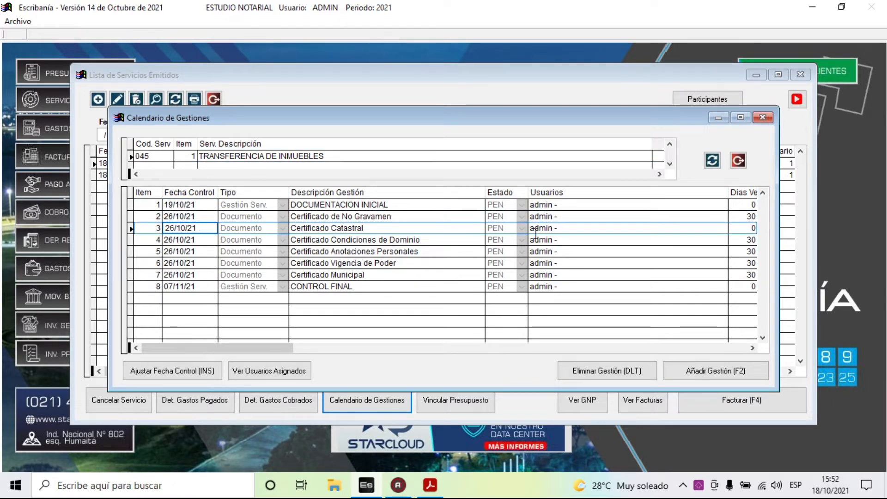
{"action": "left_click", "coordinate": [536, 204]}
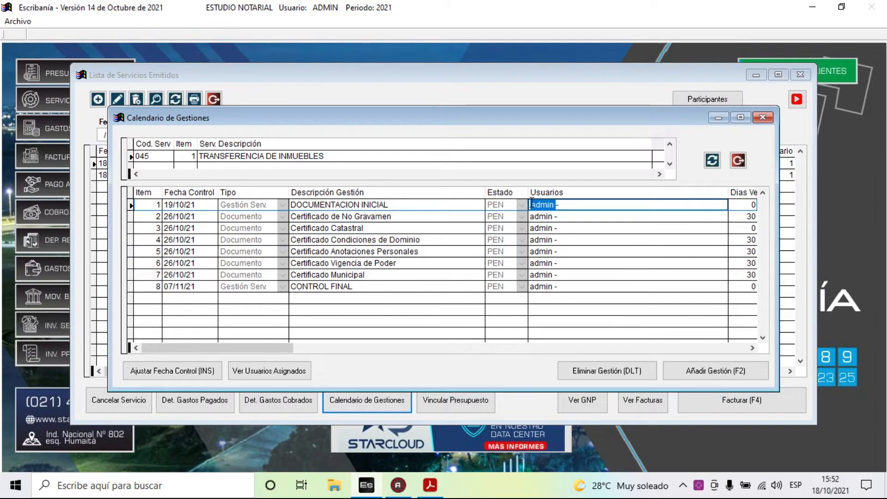
{"action": "left_click", "coordinate": [559, 217]}
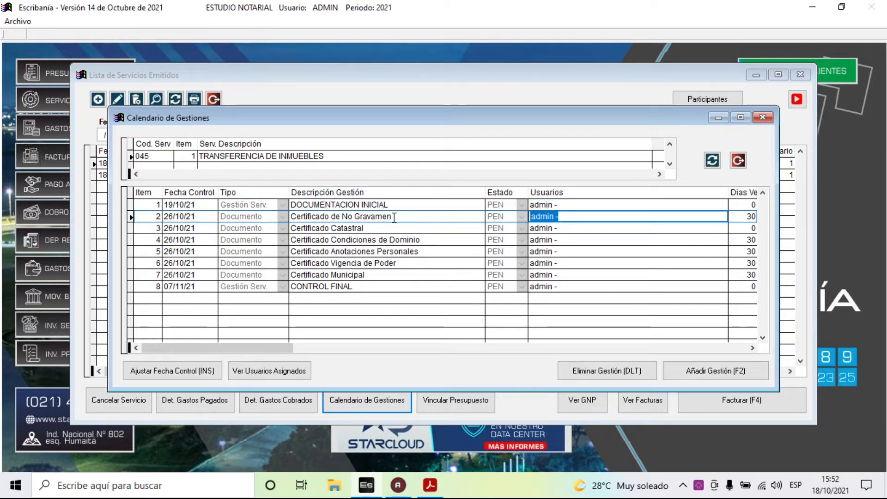
- Look over the Certificado de No Gravamen, Condiciones de Dominio and CONTROL FINAL tasks, then close the calendar
{"action": "left_click_drag", "start_coordinate": [394, 218], "coordinate": [310, 215]}
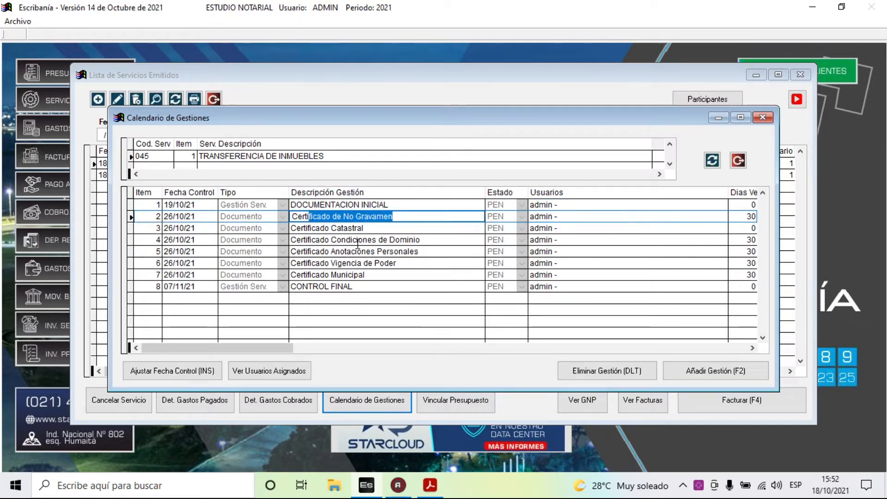
{"action": "left_click_drag", "start_coordinate": [357, 240], "coordinate": [322, 239]}
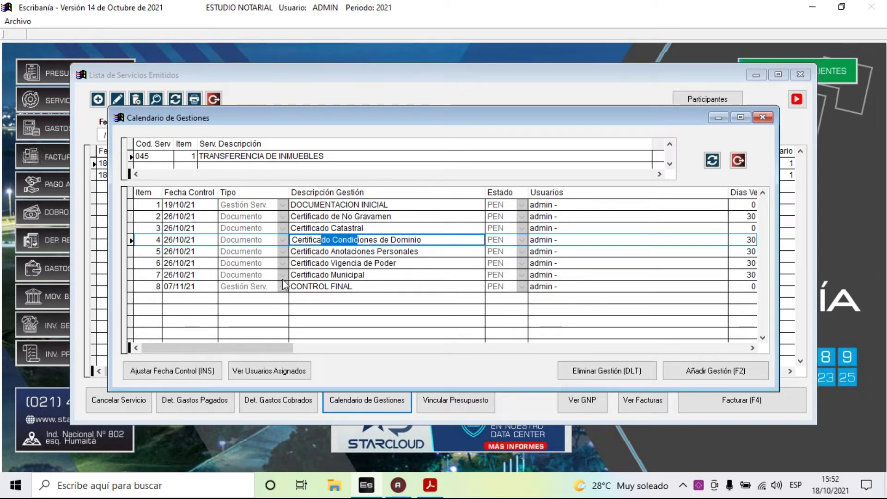
{"action": "left_click_drag", "start_coordinate": [352, 287], "coordinate": [312, 287]}
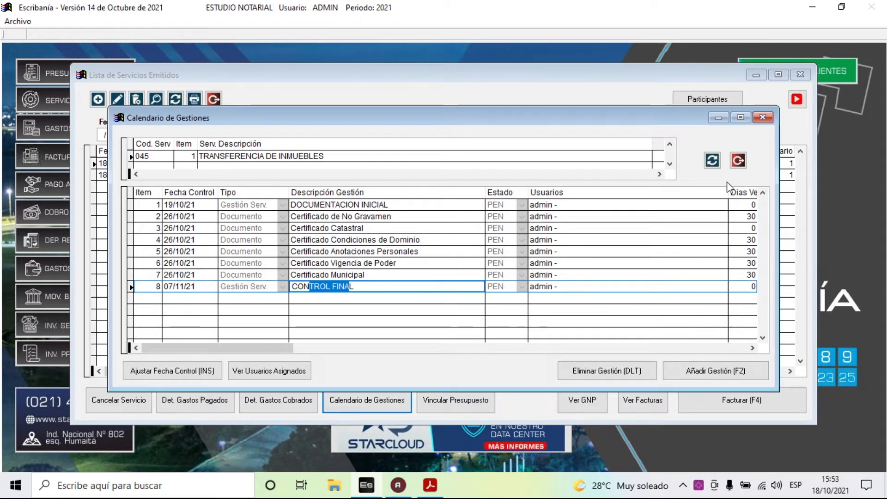
{"action": "left_click", "coordinate": [738, 161]}
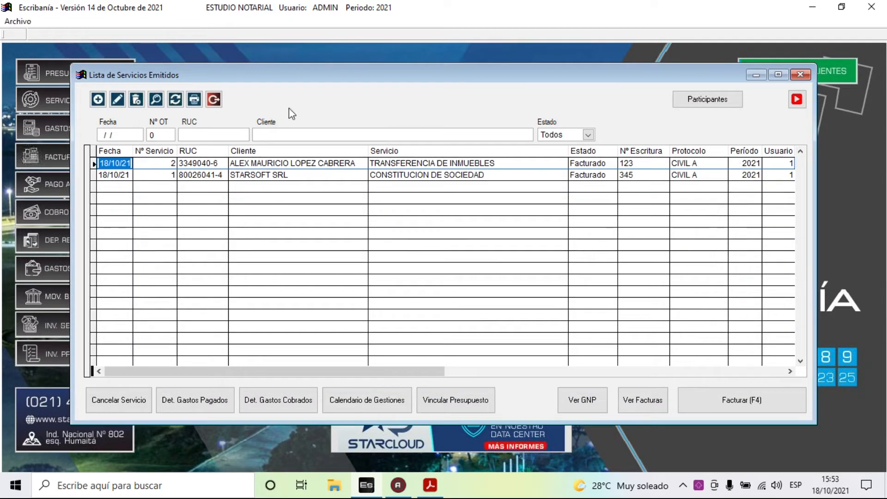
- Exit the services list and review Pendientes de Control: October 1 gestión and 6 documents, November 1 gestión
{"action": "left_click", "coordinate": [216, 100]}
{"action": "left_click", "coordinate": [103, 22]}
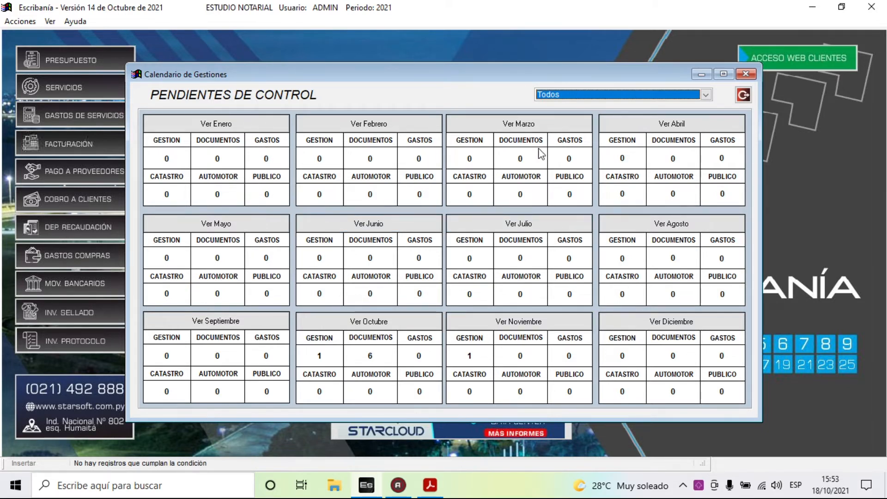
{"action": "left_click", "coordinate": [742, 96]}
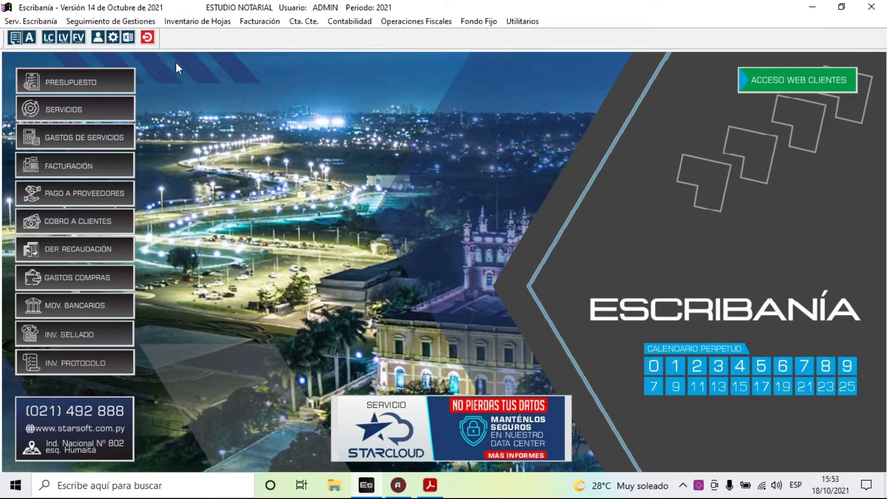
{"action": "left_click", "coordinate": [134, 23]}
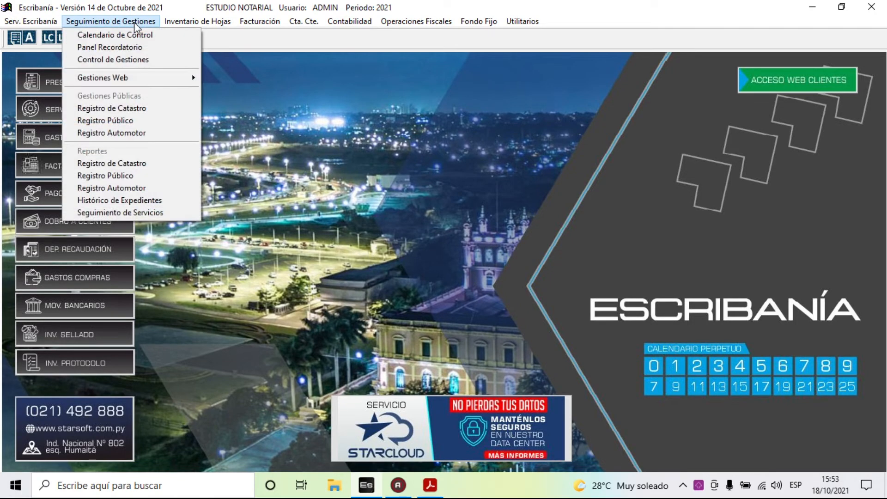
- Open Panel Recordatorio on October, with the 19th and 26th flagged at 100%
{"action": "left_click", "coordinate": [140, 48]}
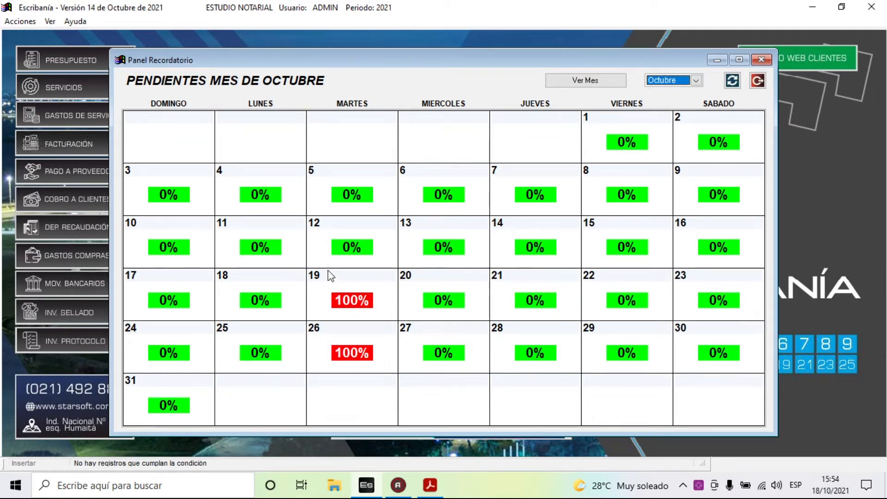
- List October's pending tasks and pick the 19/10/21 DOCUMENTACION INICIAL row, scrolling across the grid
{"action": "left_click", "coordinate": [589, 81]}
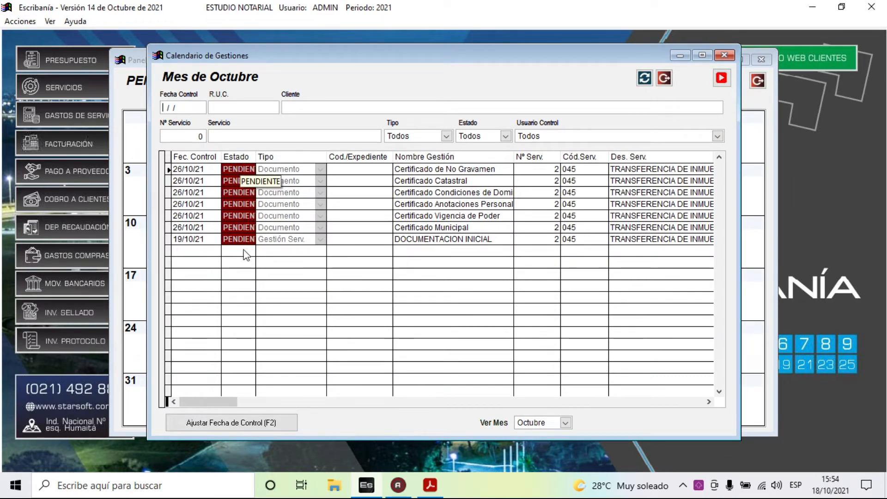
{"action": "left_click", "coordinate": [184, 239]}
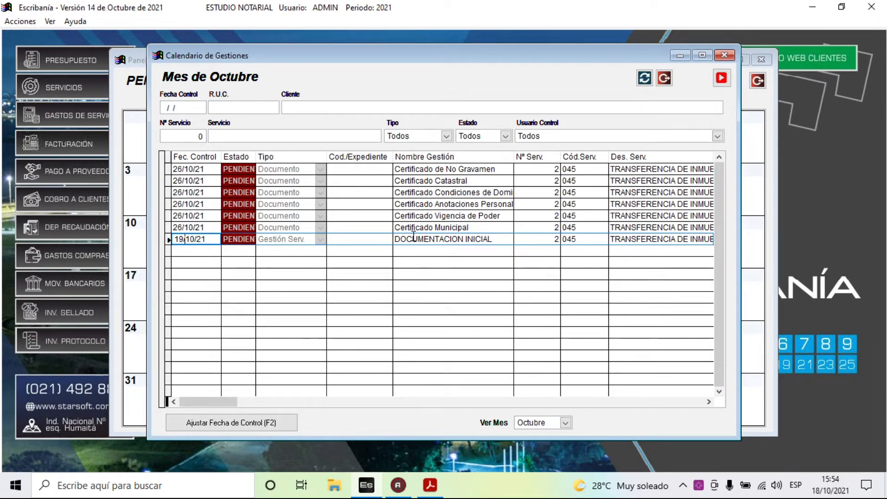
{"action": "left_click", "coordinate": [709, 401]}
{"action": "left_click", "coordinate": [709, 402]}
{"action": "left_click", "coordinate": [709, 401]}
{"action": "left_click", "coordinate": [709, 401]}
{"action": "left_click", "coordinate": [709, 402]}
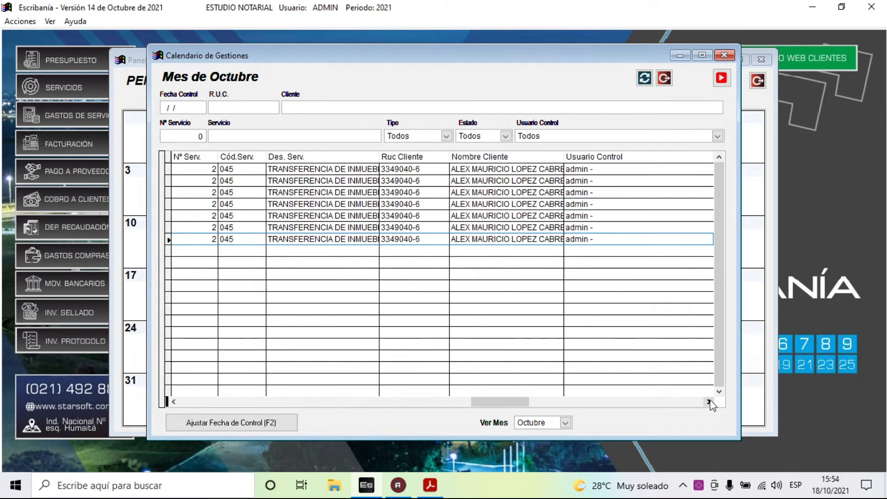
{"action": "left_click_drag", "start_coordinate": [501, 402], "coordinate": [194, 401]}
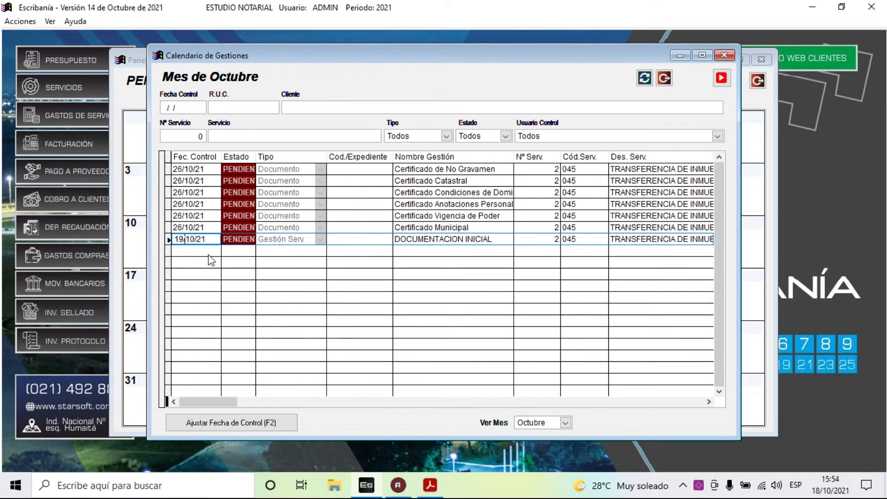
- Inspect that task's type, service number, client and control user, then open Ajustar Fecha de Control for it
{"action": "left_click", "coordinate": [275, 244]}
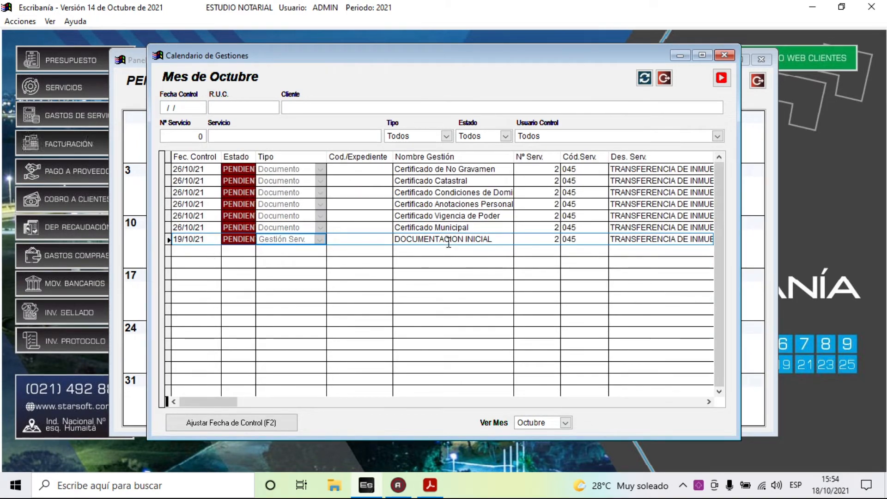
{"action": "left_click_drag", "start_coordinate": [491, 239], "coordinate": [394, 235]}
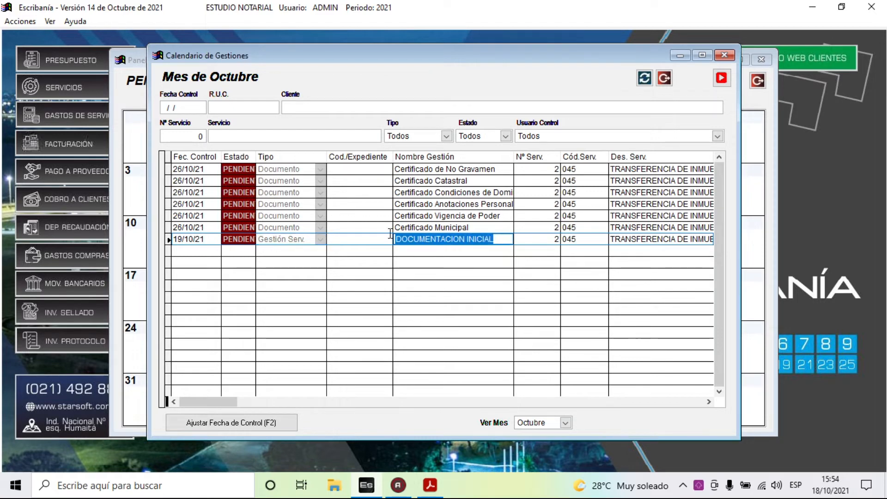
{"action": "left_click", "coordinate": [708, 402]}
{"action": "left_click", "coordinate": [709, 402]}
{"action": "left_click", "coordinate": [708, 402]}
{"action": "left_click", "coordinate": [708, 402]}
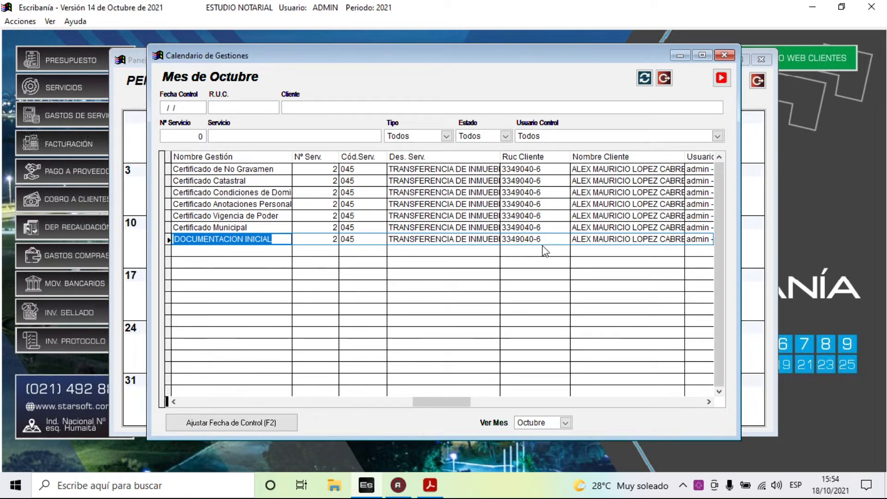
{"action": "left_click", "coordinate": [328, 239]}
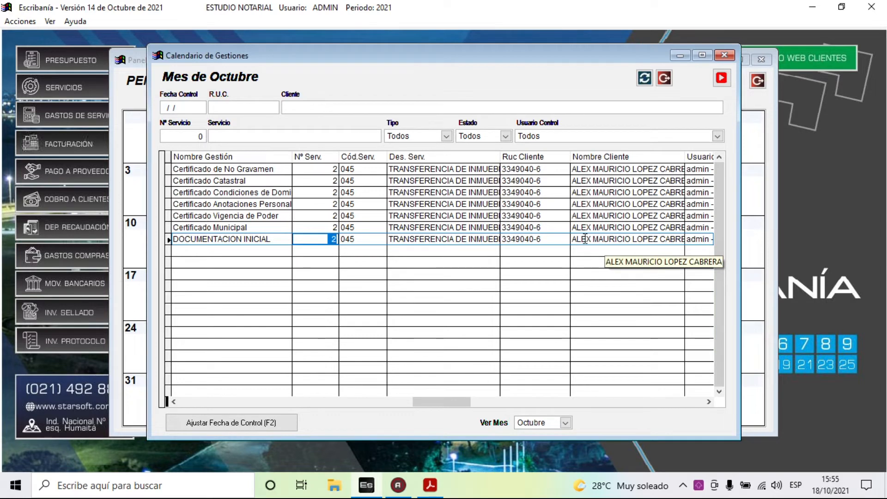
{"action": "left_click_drag", "start_coordinate": [587, 239], "coordinate": [599, 239]}
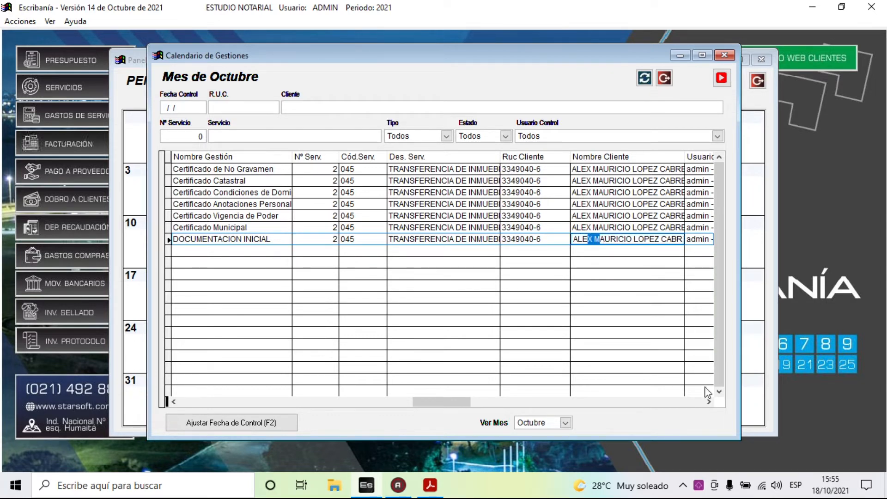
{"action": "left_click", "coordinate": [708, 402]}
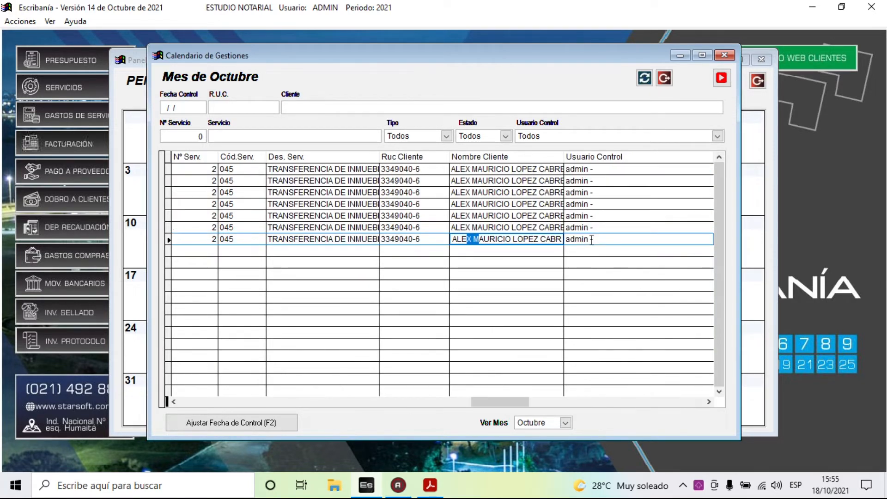
{"action": "left_click_drag", "start_coordinate": [592, 240], "coordinate": [569, 242]}
{"action": "left_click_drag", "start_coordinate": [506, 403], "coordinate": [190, 380]}
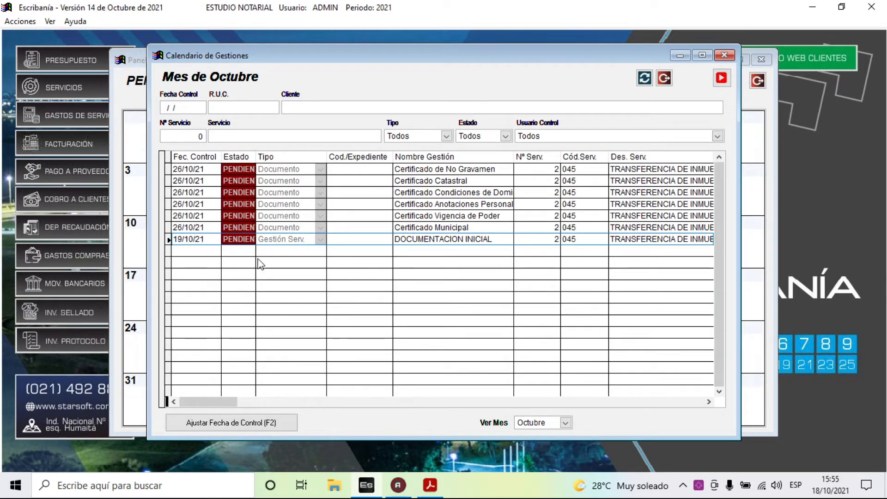
{"action": "left_click", "coordinate": [198, 238]}
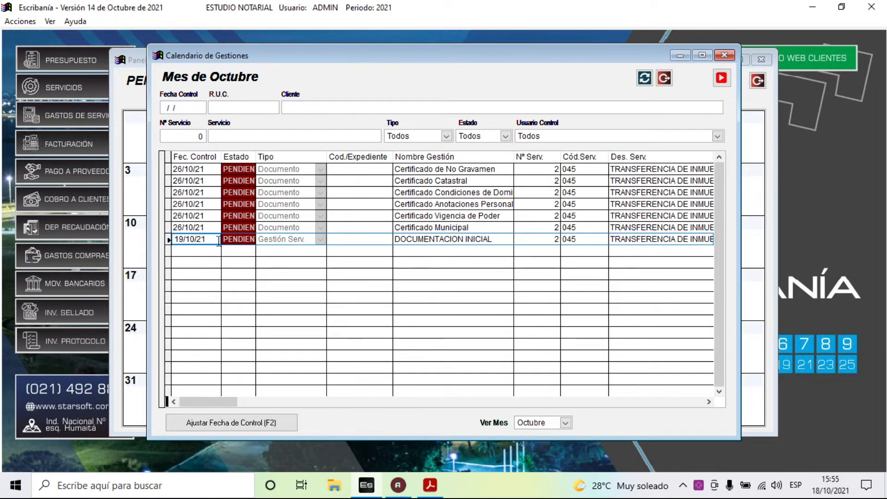
{"action": "left_click", "coordinate": [199, 422]}
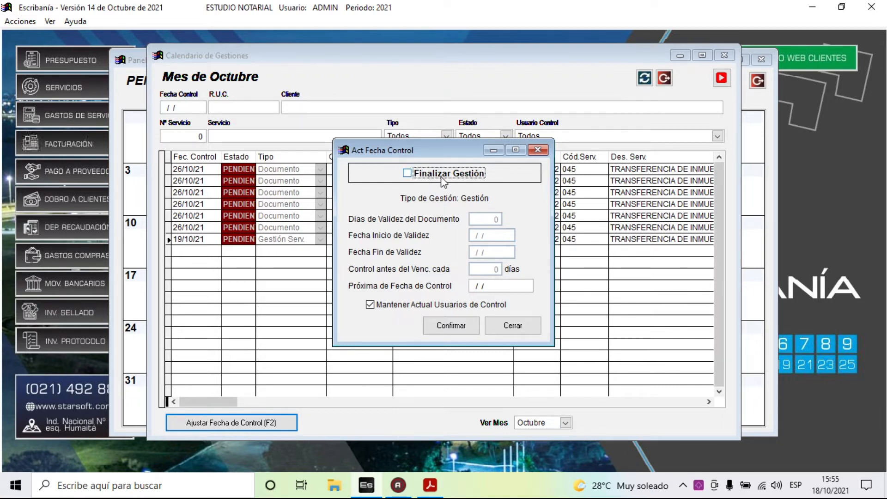
- Cancel Act Fecha Control without finalizing, leaving the 19/10/21 DOCUMENTACION INICIAL task pending and reselected
{"action": "left_click", "coordinate": [408, 175]}
{"action": "left_click", "coordinate": [409, 175]}
{"action": "left_click", "coordinate": [484, 285]}
{"action": "left_click_drag", "start_coordinate": [484, 285], "coordinate": [461, 286]}
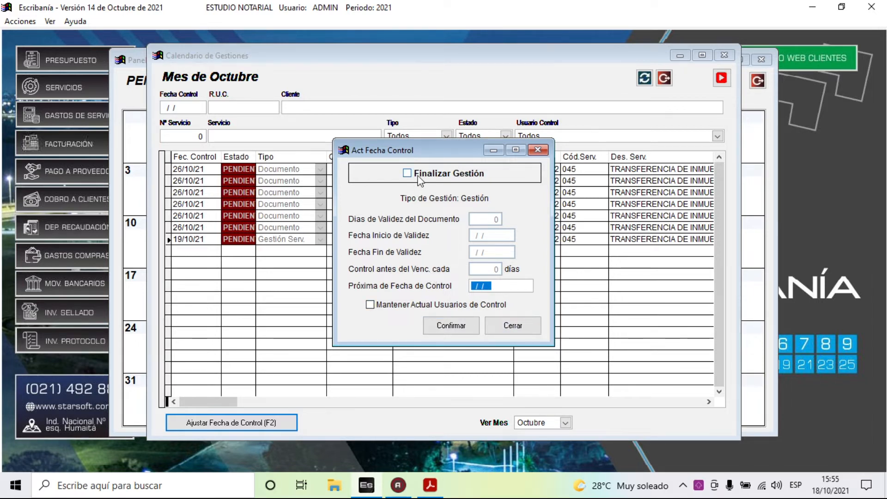
{"action": "left_click", "coordinate": [511, 327]}
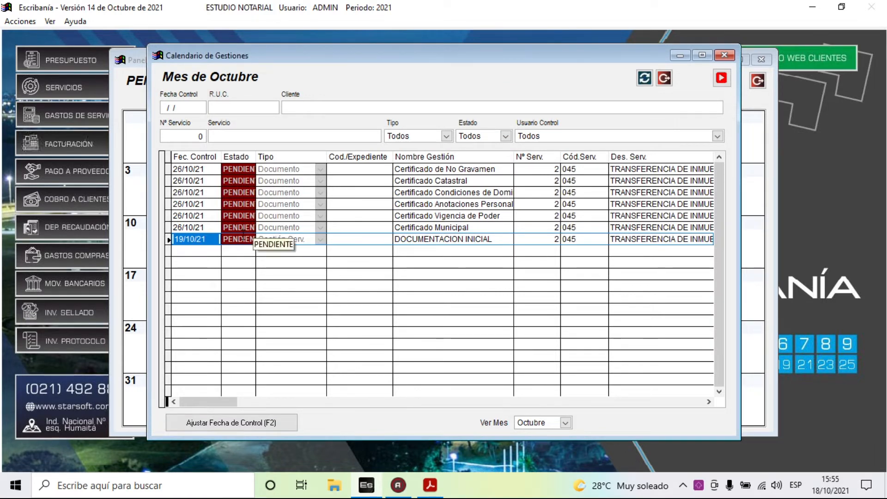
{"action": "left_click", "coordinate": [471, 239]}
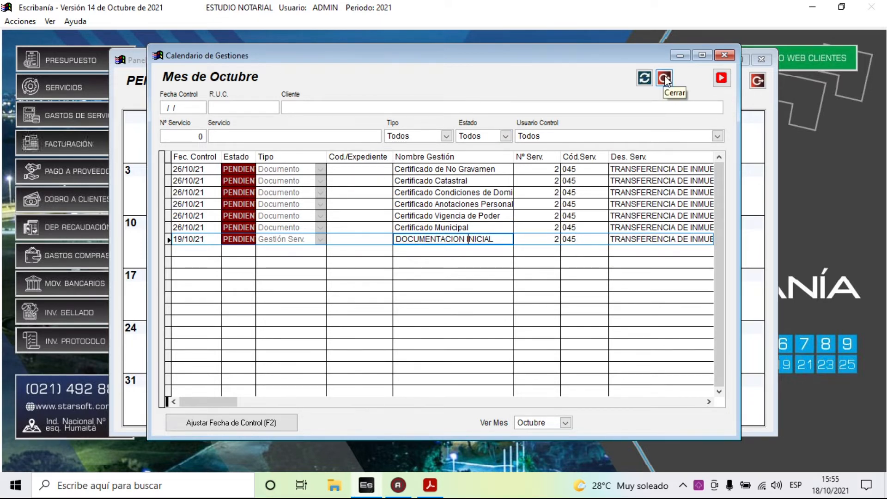
{"action": "left_click", "coordinate": [191, 239]}
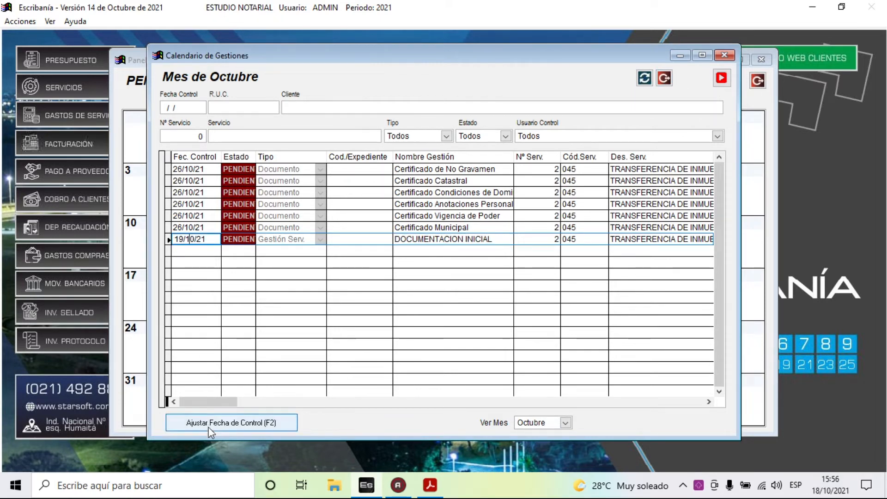
- Finalize DOCUMENTACION INICIAL via Ajustar Fecha de Control and widen the Estado column to show its status
{"action": "left_click", "coordinate": [209, 423]}
{"action": "left_click", "coordinate": [418, 174]}
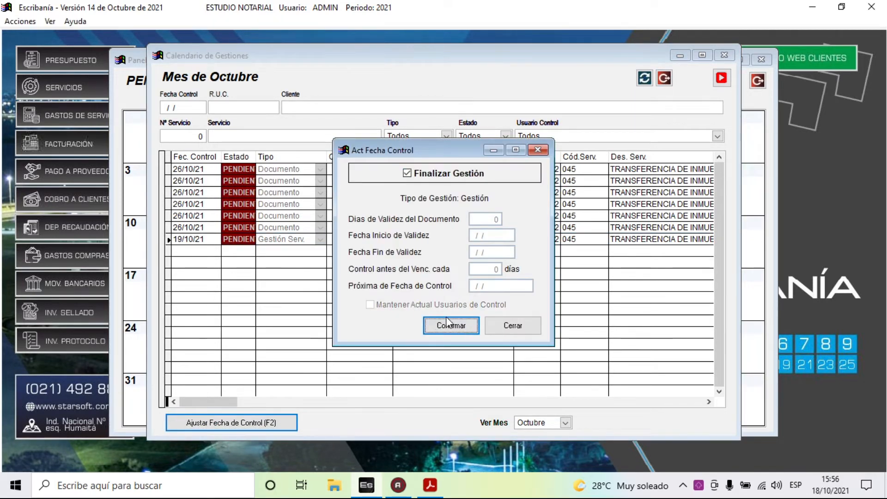
{"action": "left_click", "coordinate": [462, 326]}
{"action": "left_click_drag", "start_coordinate": [256, 157], "coordinate": [270, 158]}
{"action": "left_click", "coordinate": [449, 239]}
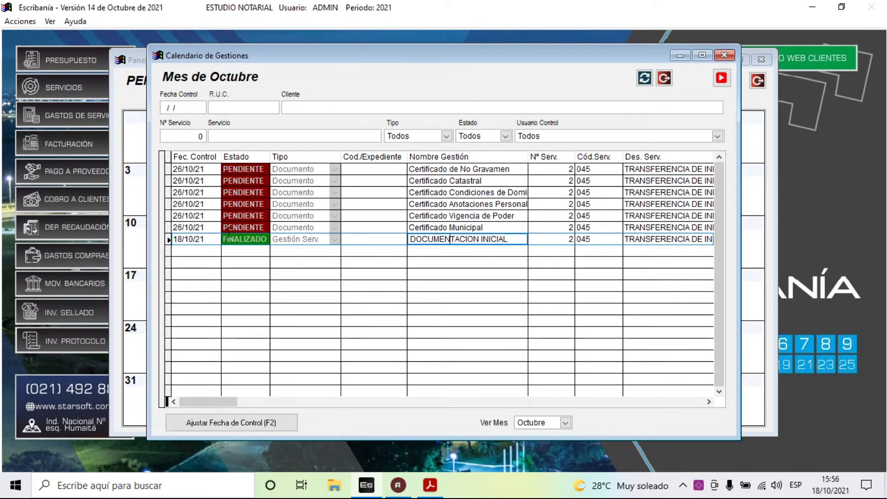
- Step up through the pending tasks to Certificado de No Gravamen, then close Calendario de Gestiones
{"action": "left_click", "coordinate": [238, 227]}
{"action": "left_click", "coordinate": [204, 216]}
{"action": "left_click", "coordinate": [203, 204]}
{"action": "left_click", "coordinate": [204, 192]}
{"action": "left_click", "coordinate": [206, 180]}
{"action": "left_click", "coordinate": [206, 169]}
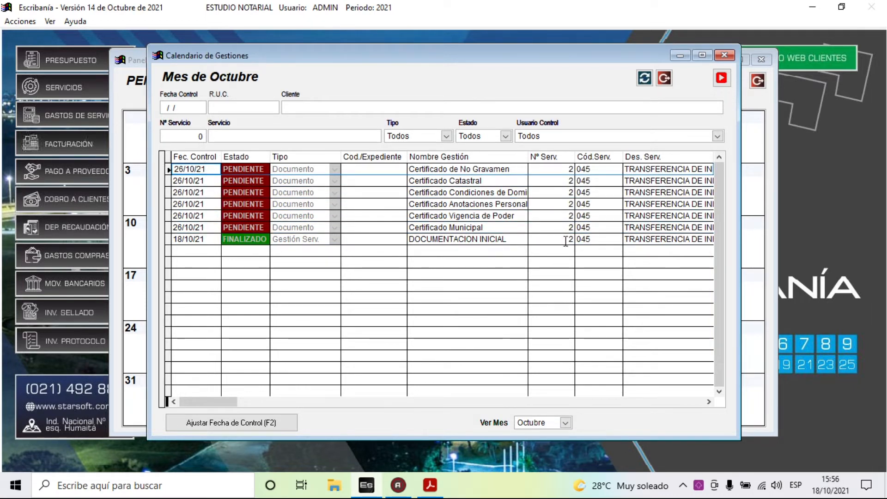
{"action": "left_click", "coordinate": [665, 79]}
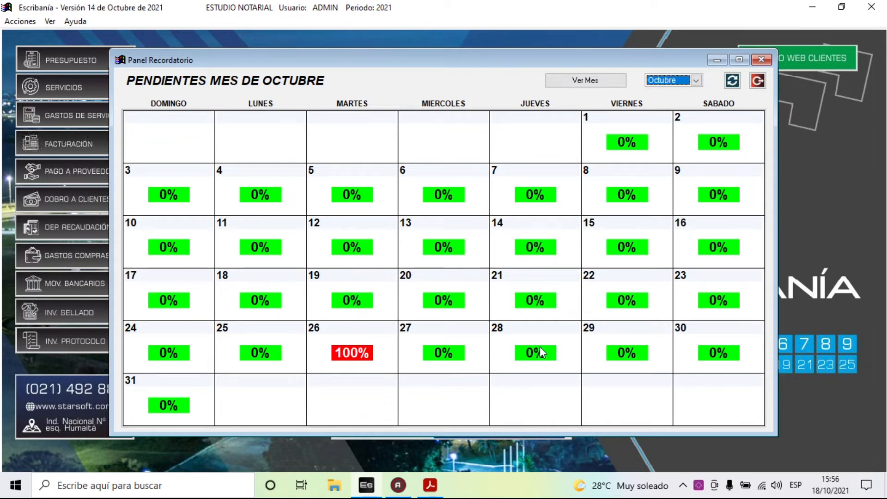
- Close the reminder panel and confirm in Control de Gestiones that service 2's DOCUMENTACION INICIAL is Finalizado
{"action": "left_click", "coordinate": [758, 81]}
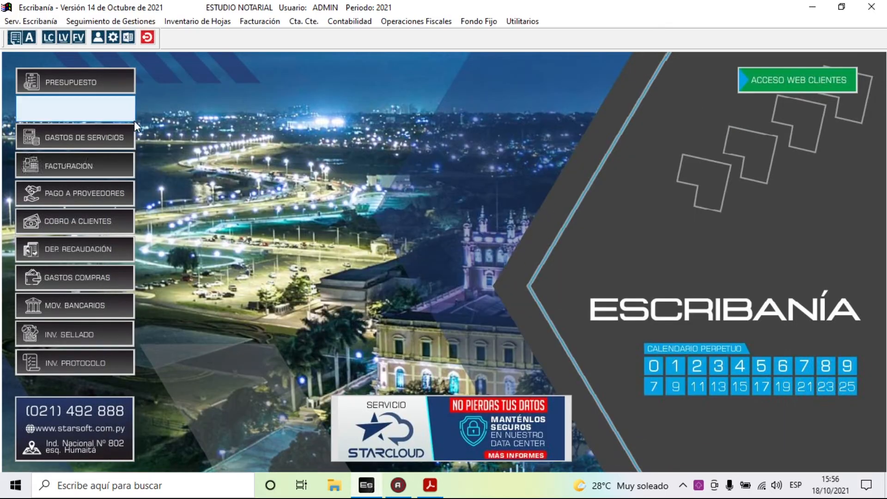
{"action": "left_click", "coordinate": [128, 23]}
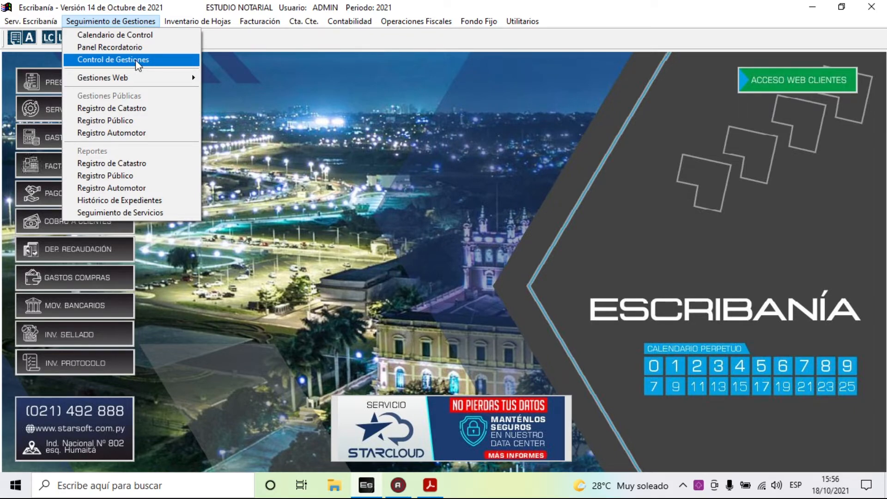
{"action": "left_click", "coordinate": [135, 59]}
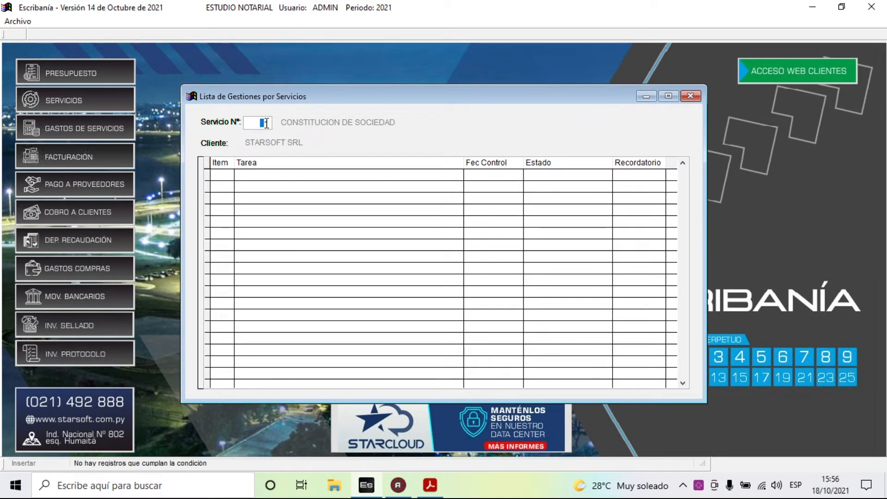
{"action": "key", "text": "Return"}
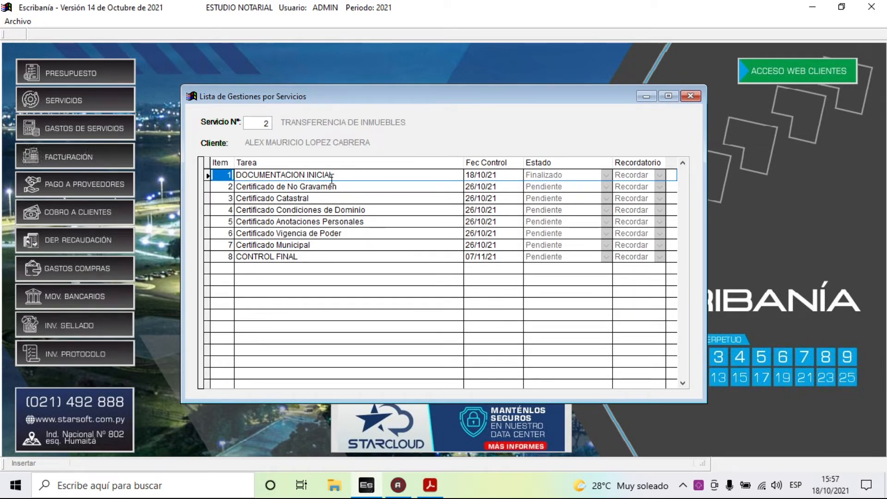
{"action": "left_click", "coordinate": [283, 175]}
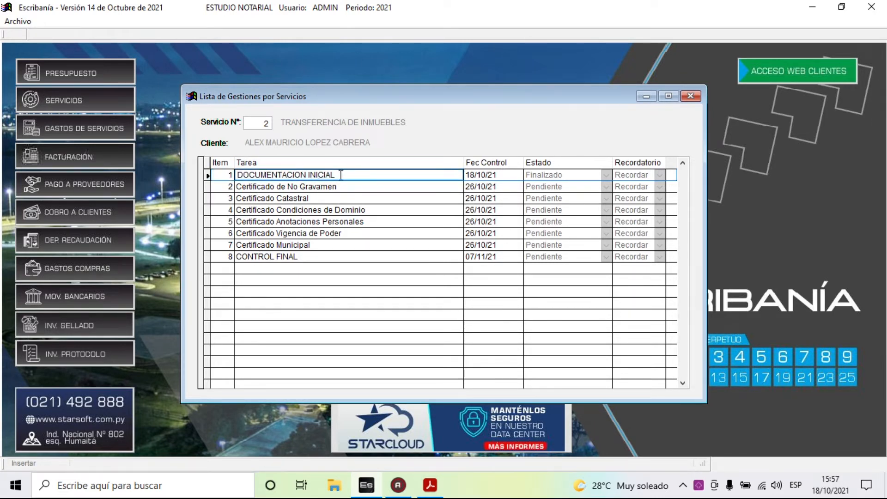
{"action": "left_click_drag", "start_coordinate": [340, 175], "coordinate": [237, 175]}
{"action": "left_click", "coordinate": [558, 174]}
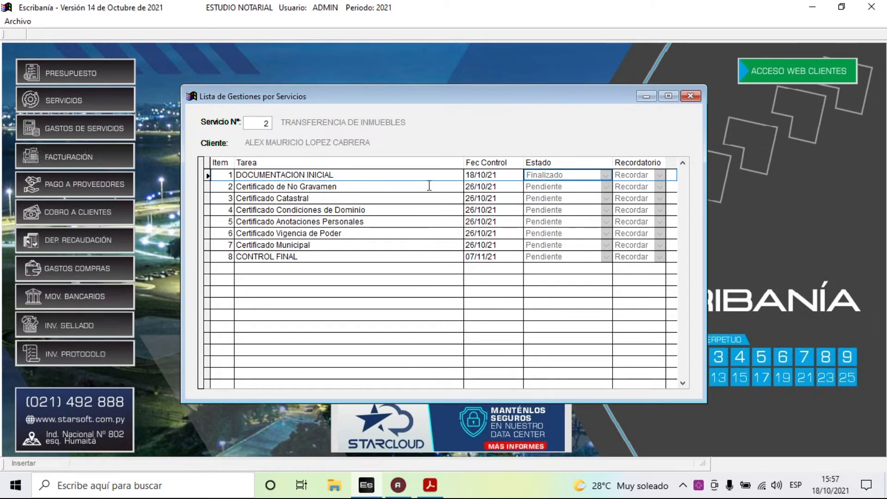
{"action": "left_click", "coordinate": [691, 97]}
- Launch CSJ - Gestiones Web, bringing up the Corte Suprema Formularios page in the browser
{"action": "left_click", "coordinate": [111, 22]}
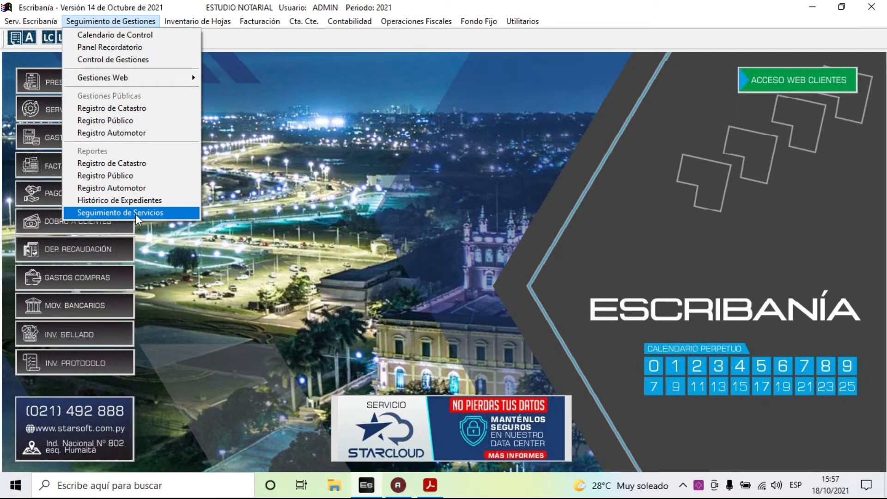
{"action": "mouse_move", "coordinate": [109, 76]}
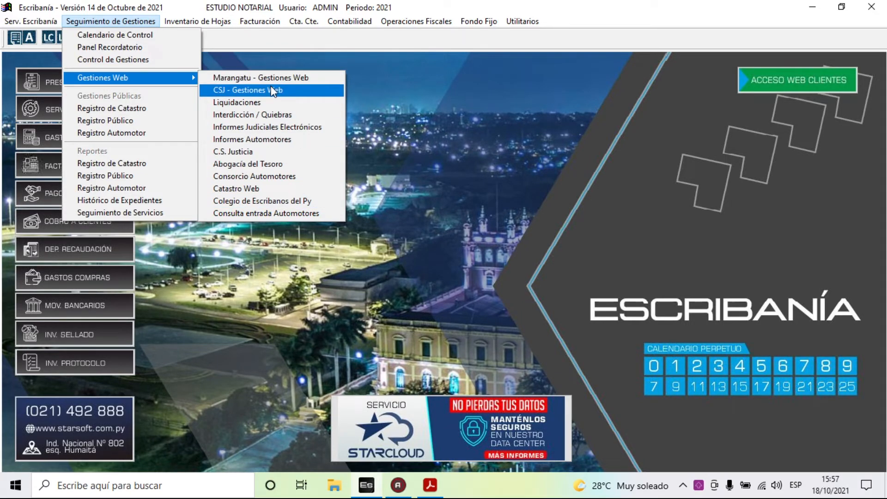
{"action": "left_click", "coordinate": [294, 94]}
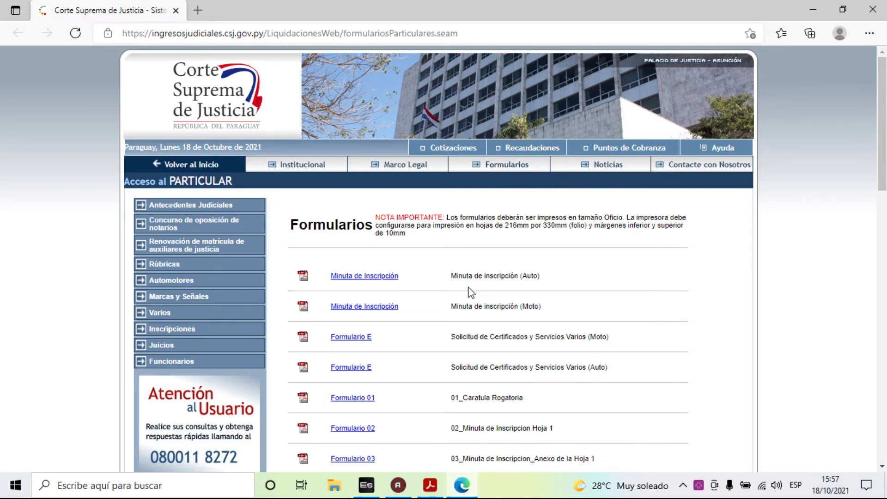
- Scroll through the Corte Suprema Formularios downloads, then close the Edge window
{"action": "scroll", "coordinate": [469, 292], "scroll_direction": "down", "scroll_amount": 3}
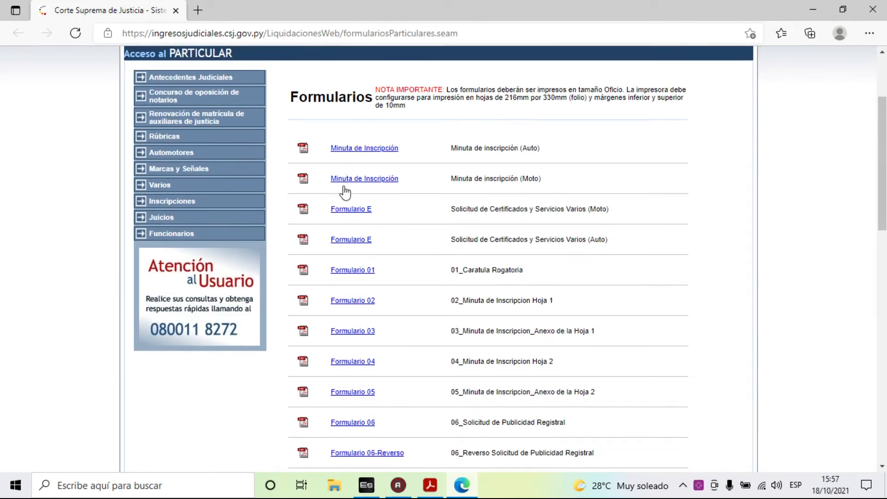
{"action": "scroll", "coordinate": [499, 376], "scroll_direction": "down", "scroll_amount": 10}
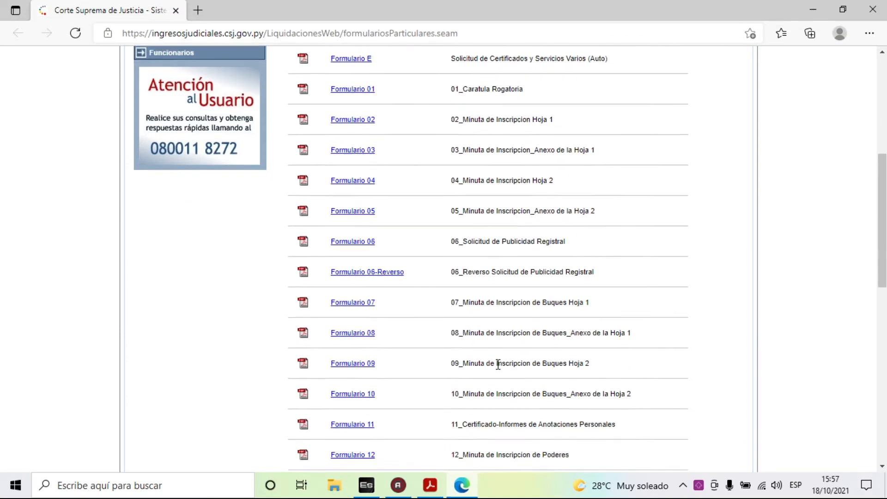
{"action": "scroll", "coordinate": [489, 364], "scroll_direction": "up", "scroll_amount": 10}
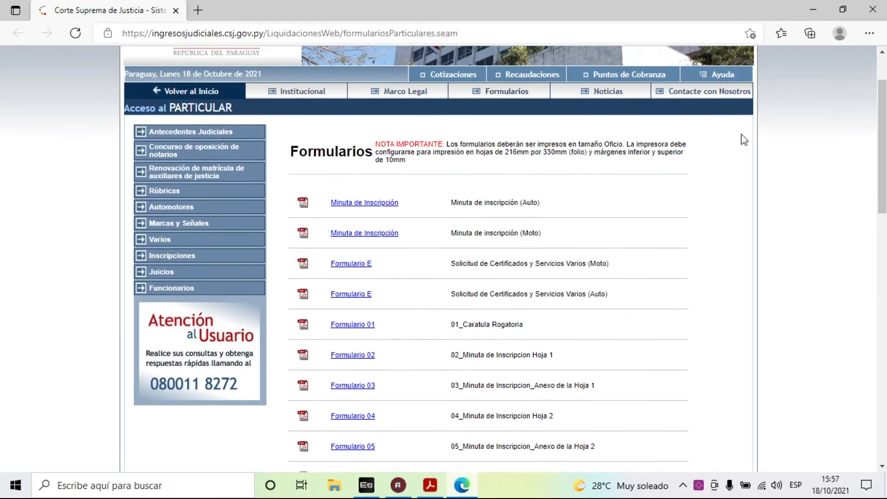
{"action": "left_click", "coordinate": [875, 9]}
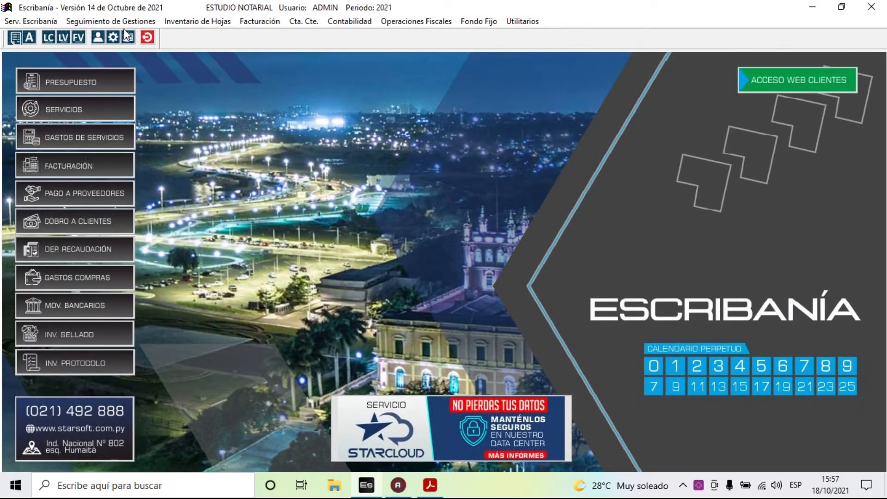
- Open the Abogacía del Tesoro page from Gestiones Web, showing no participated procedures
{"action": "left_click", "coordinate": [111, 21]}
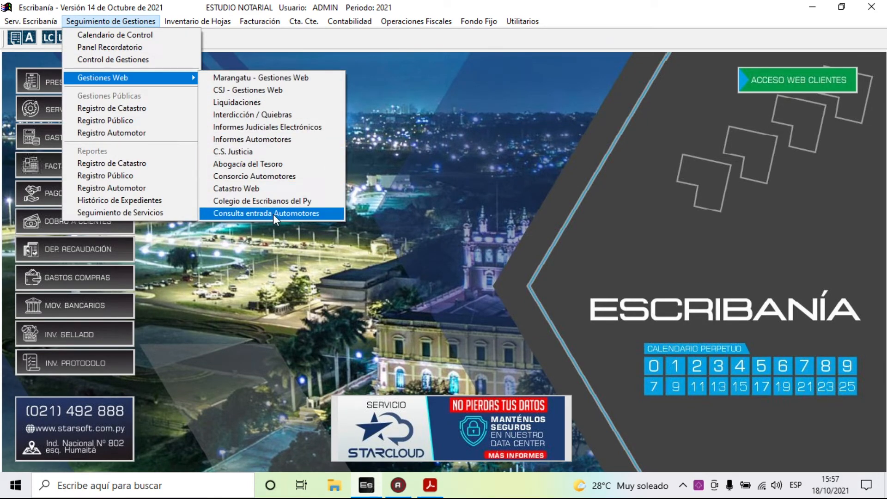
{"action": "left_click", "coordinate": [282, 164]}
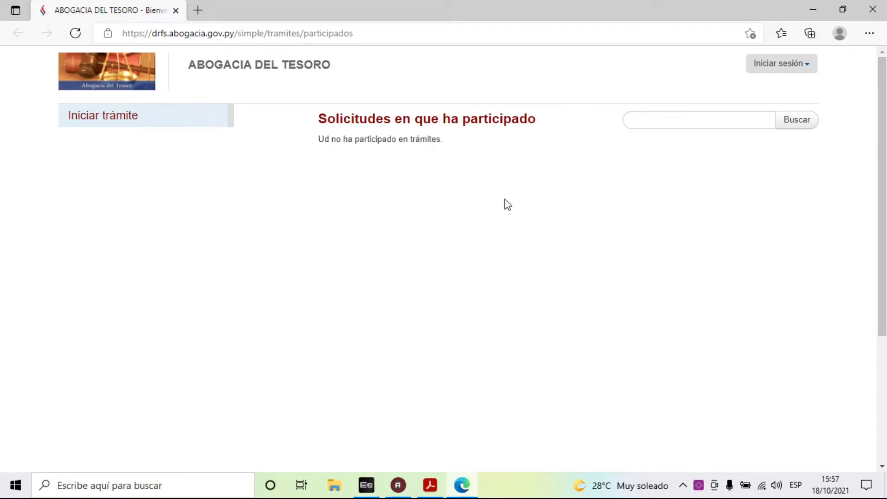
- Close the Edge window showing Abogacía del Tesoro's participated-procedures page to return to Escribanía
{"action": "left_click", "coordinate": [873, 9]}
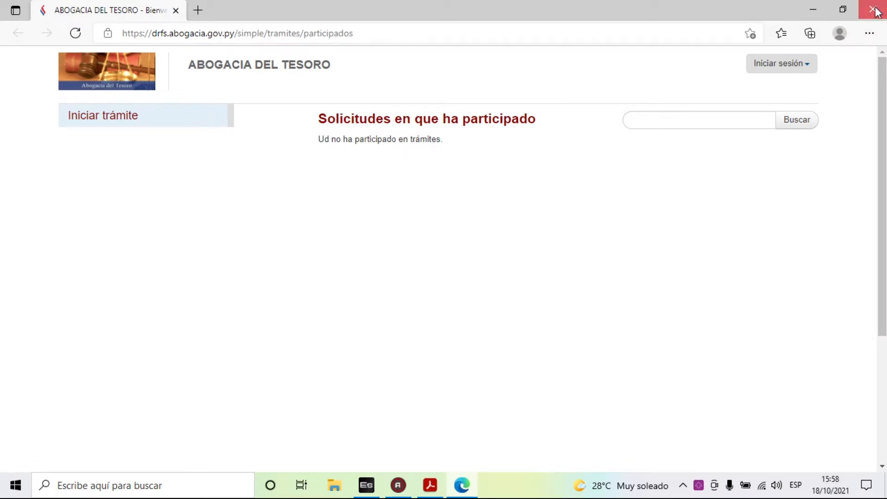
- Open Registro de Catastro from Seguimiento de Gestiones > Gestiones Públicas
{"action": "left_click", "coordinate": [92, 21]}
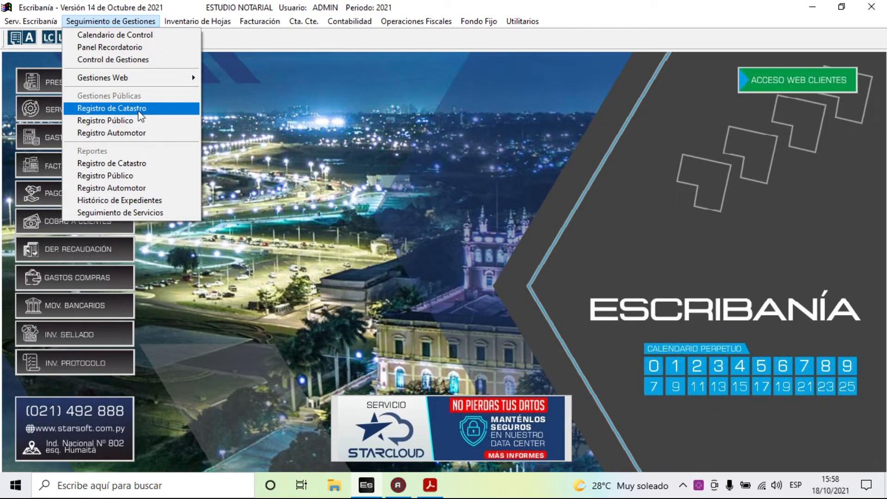
{"action": "left_click", "coordinate": [139, 111]}
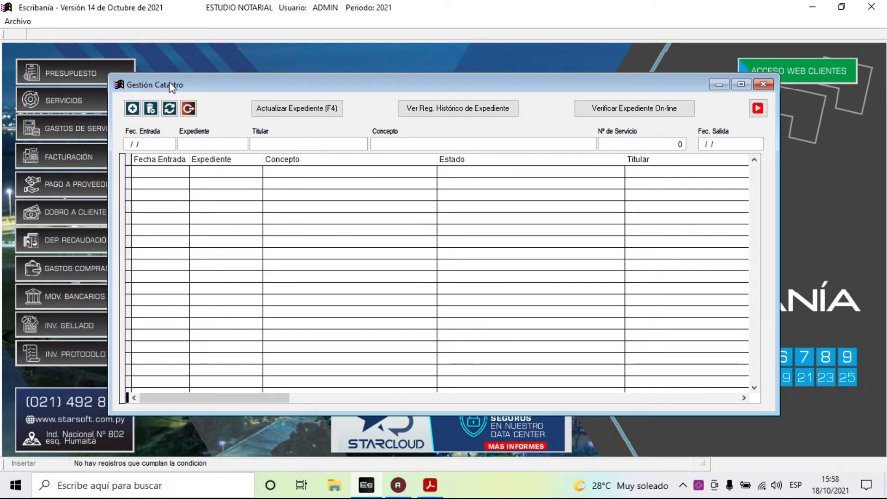
- Create a new Catastro expediente asdas123 and call up Seleccionar Servicios for Nº Servicio
{"action": "left_click", "coordinate": [133, 109]}
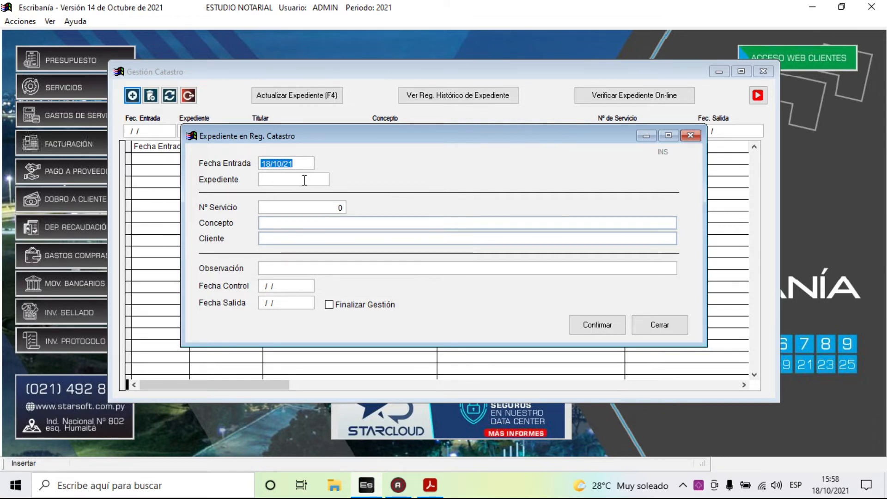
{"action": "left_click", "coordinate": [304, 180]}
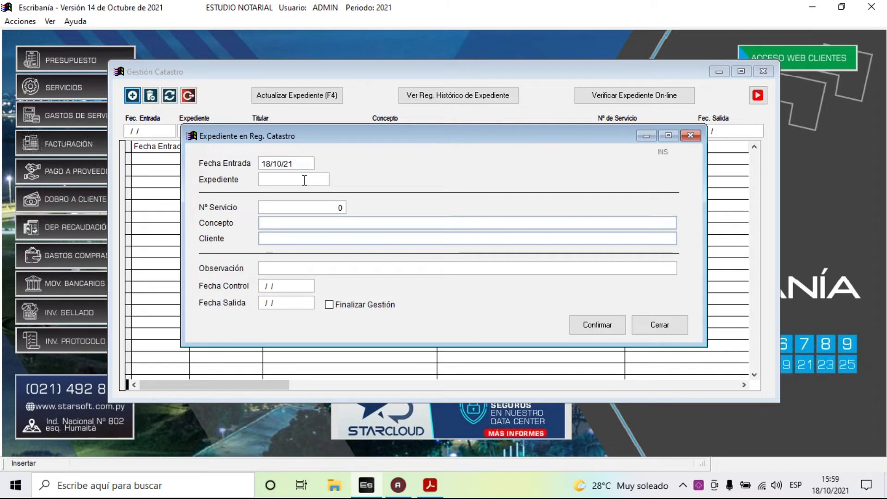
{"action": "type", "text": "asdas123"}
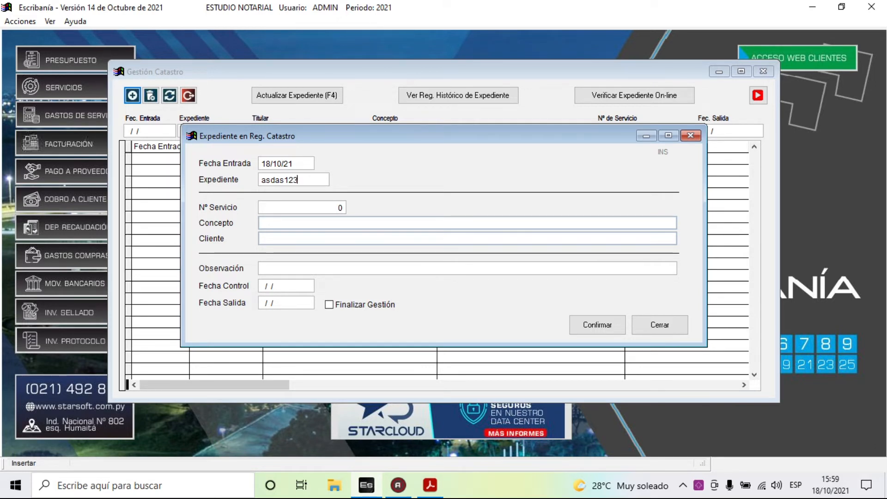
{"action": "key", "text": "Tab"}
{"action": "key", "text": "Return"}
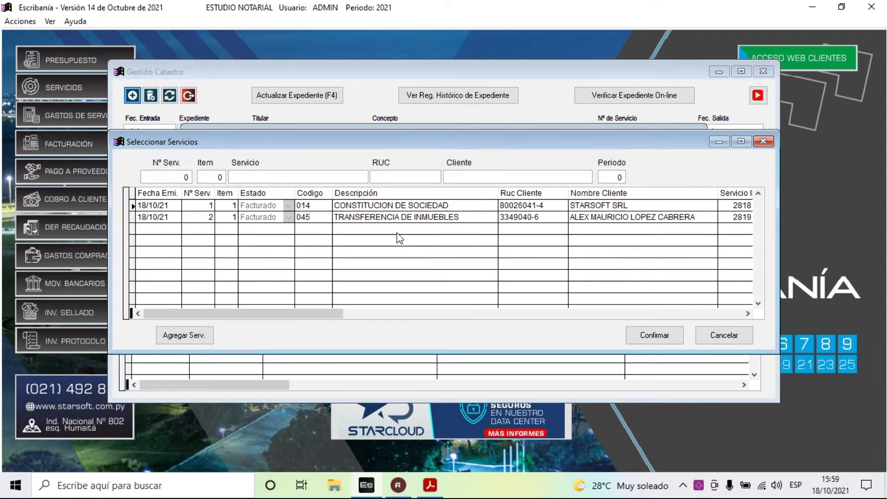
- Link asdas123 to service 2, TRANSFERENCIA DE INMUEBLES, with observation 'entrada'
{"action": "left_click", "coordinate": [589, 217]}
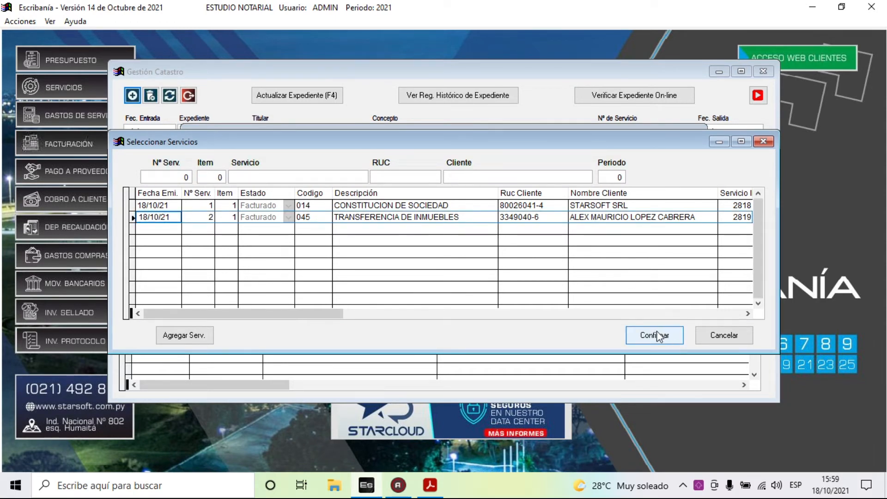
{"action": "left_click", "coordinate": [656, 332]}
{"action": "type", "text": "entrad"}
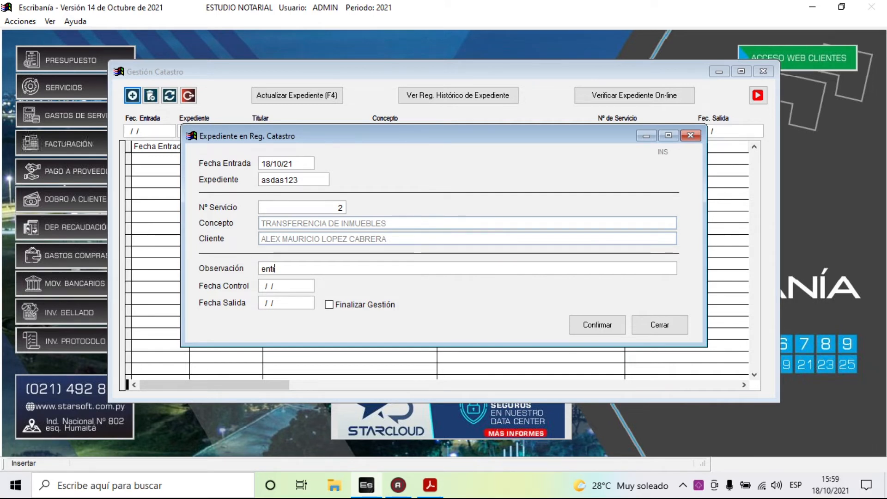
{"action": "type", "text": "a"}
{"action": "key", "text": "Tab"}
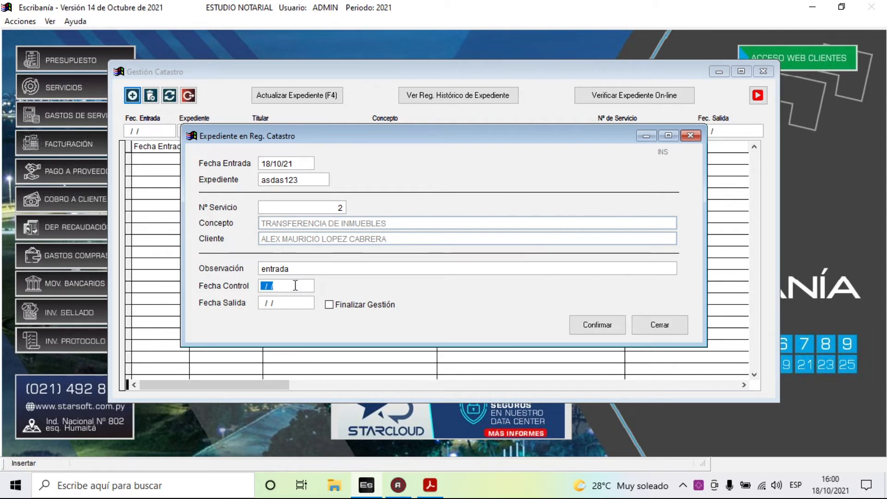
- Enter Fecha Control 18/10/21 and save expediente asdas123 to the Catastro list
{"action": "left_click_drag", "start_coordinate": [290, 286], "coordinate": [251, 287]}
{"action": "type", "text": "18/10/21"}
{"action": "key", "text": "Return"}
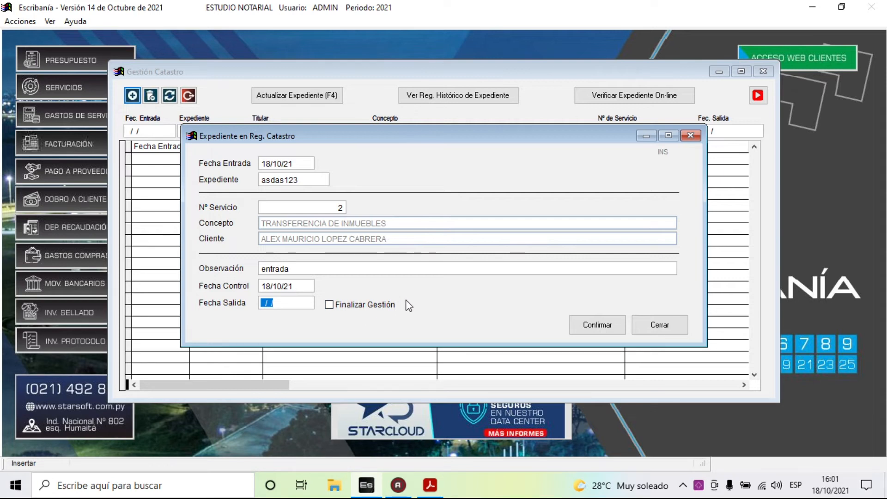
{"action": "left_click", "coordinate": [594, 325]}
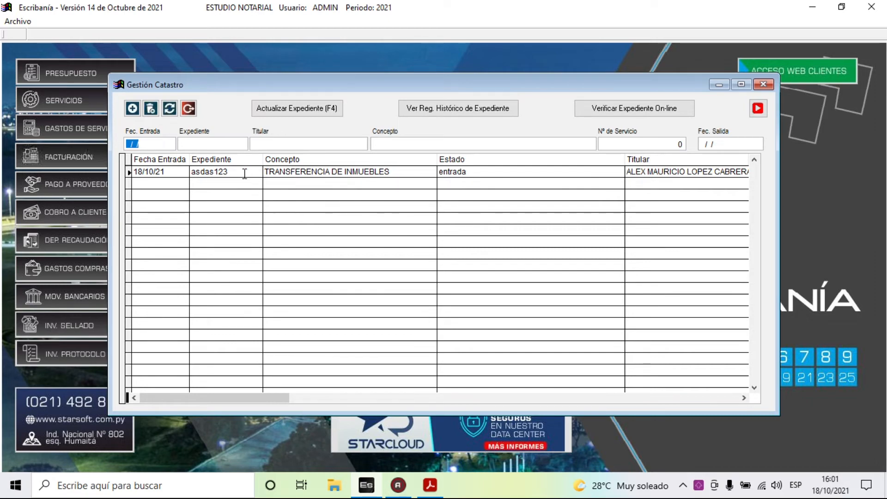
- Close Gestión Catastro and open the October Calendario de Gestiones from today's entrada reminder
{"action": "left_click", "coordinate": [190, 112]}
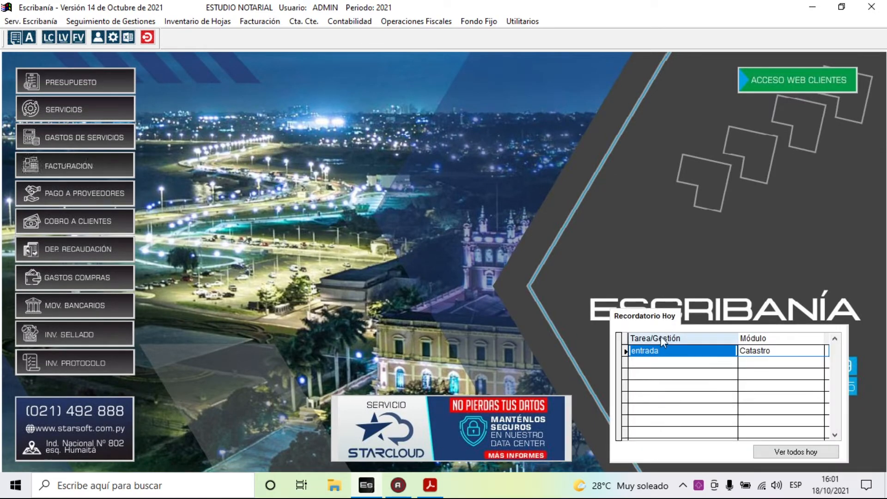
{"action": "left_click", "coordinate": [773, 353]}
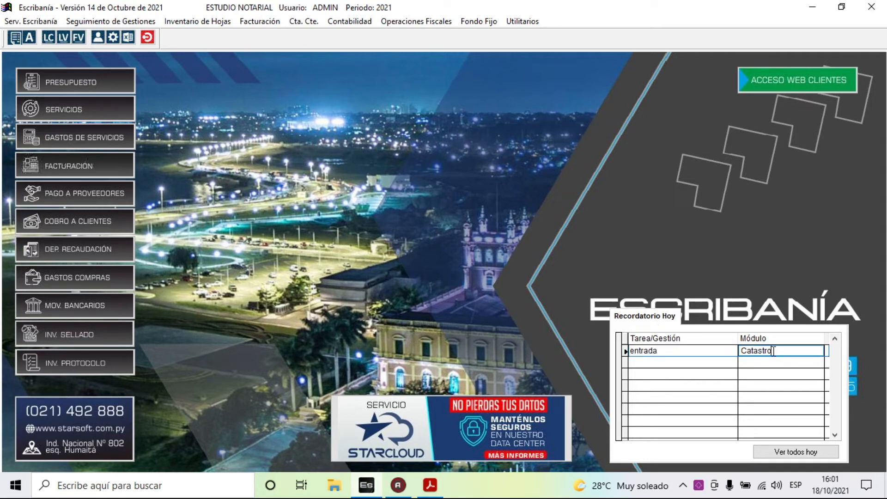
{"action": "left_click", "coordinate": [675, 351]}
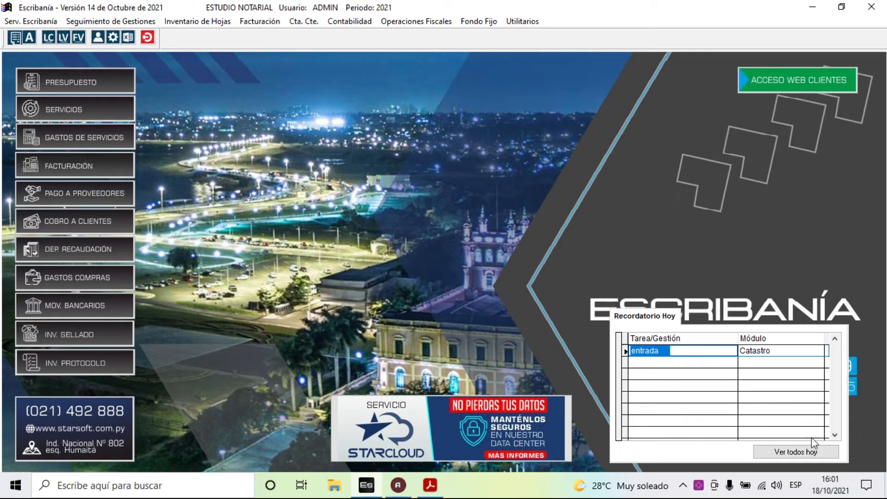
{"action": "left_click", "coordinate": [812, 453]}
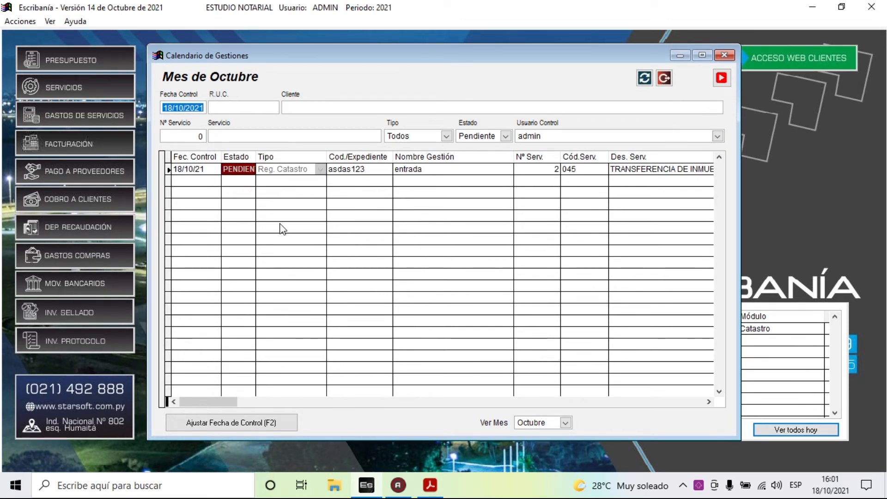
- Widen the Estado column, select expediente asdas123 and open its Actualizar Expediente form
{"action": "left_click", "coordinate": [275, 173]}
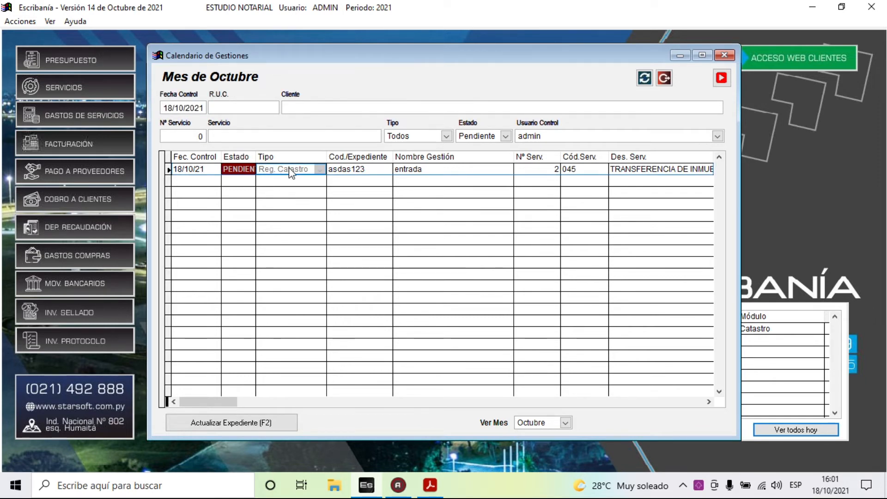
{"action": "left_click_drag", "start_coordinate": [255, 156], "coordinate": [271, 156]}
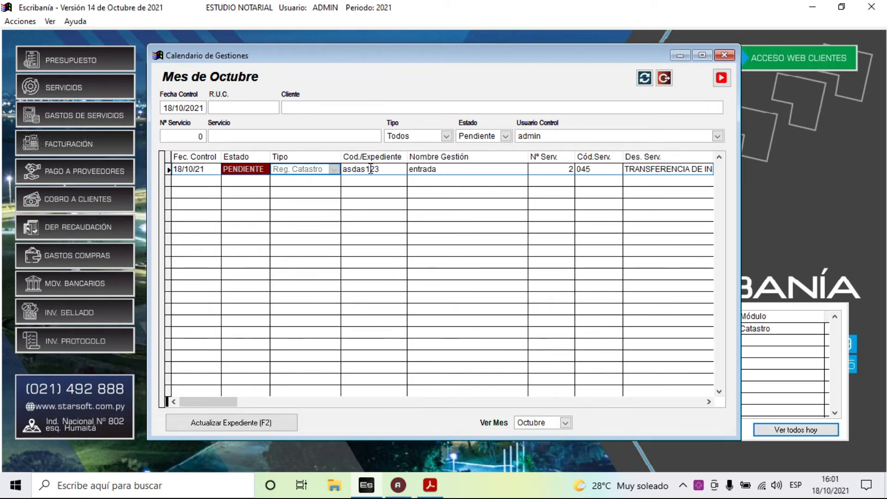
{"action": "left_click_drag", "start_coordinate": [387, 169], "coordinate": [345, 169]}
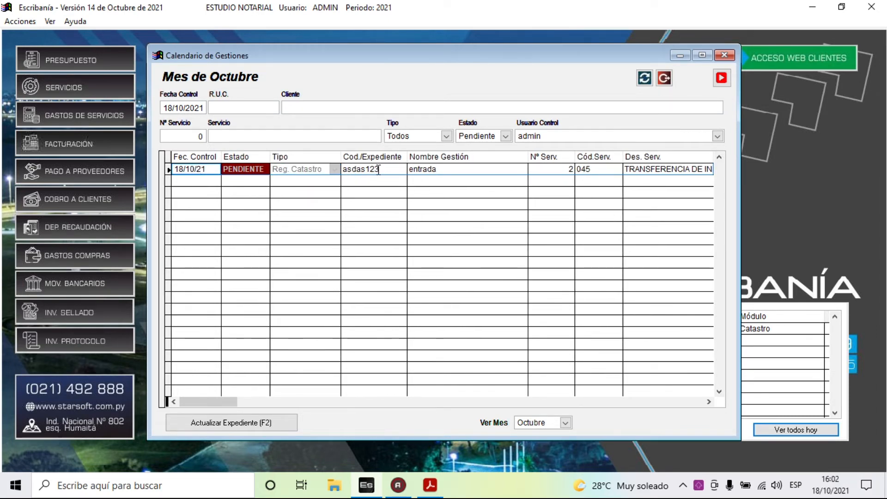
{"action": "left_click", "coordinate": [381, 169]}
{"action": "left_click_drag", "start_coordinate": [385, 169], "coordinate": [344, 169]}
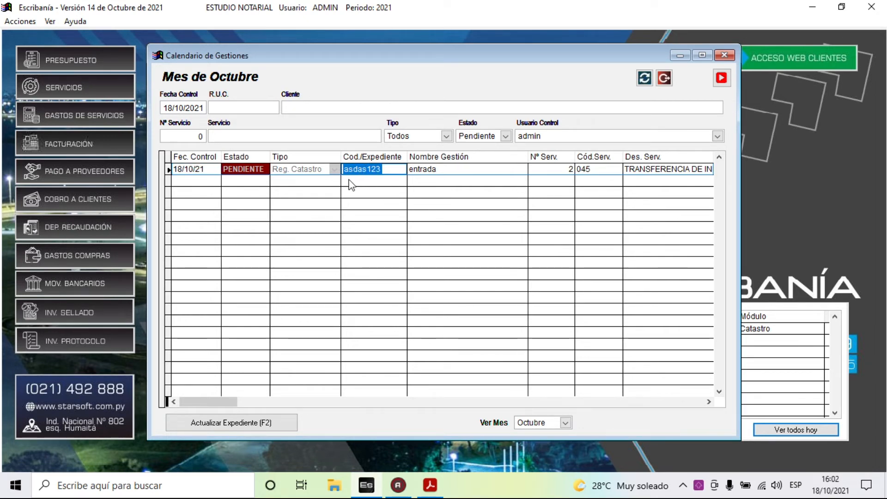
{"action": "left_click", "coordinate": [239, 423]}
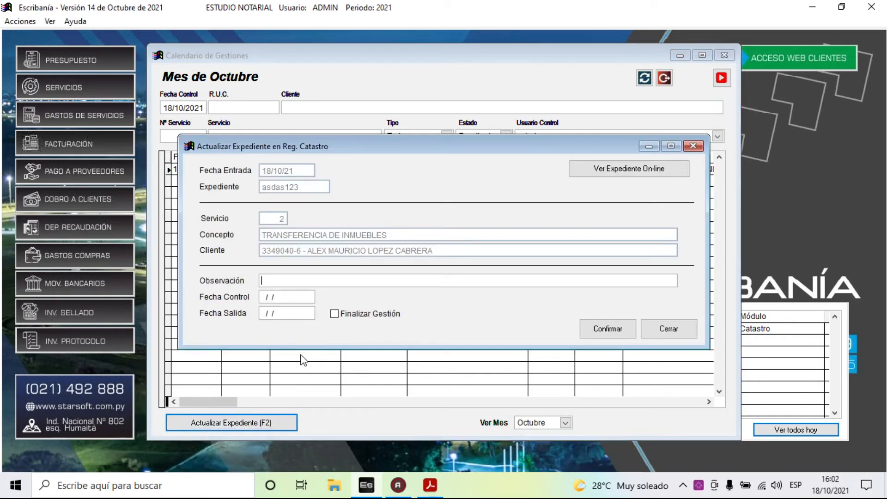
{"action": "left_click", "coordinate": [616, 172]}
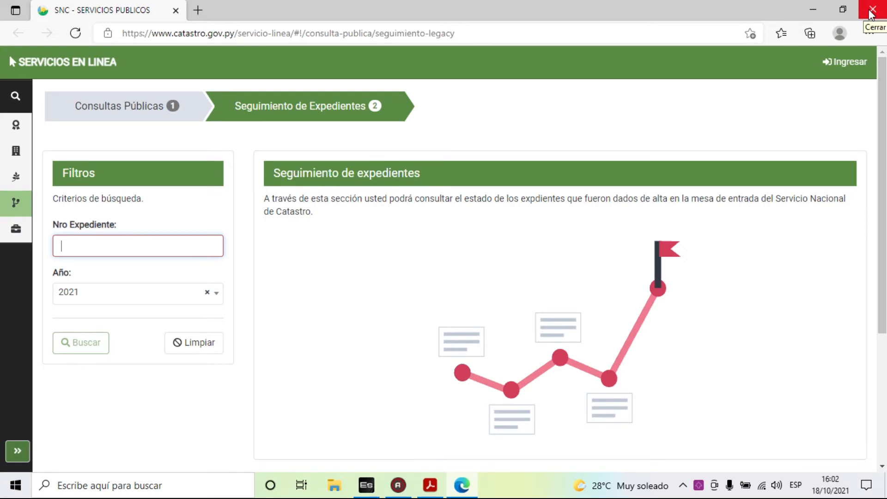
{"action": "left_click", "coordinate": [871, 11]}
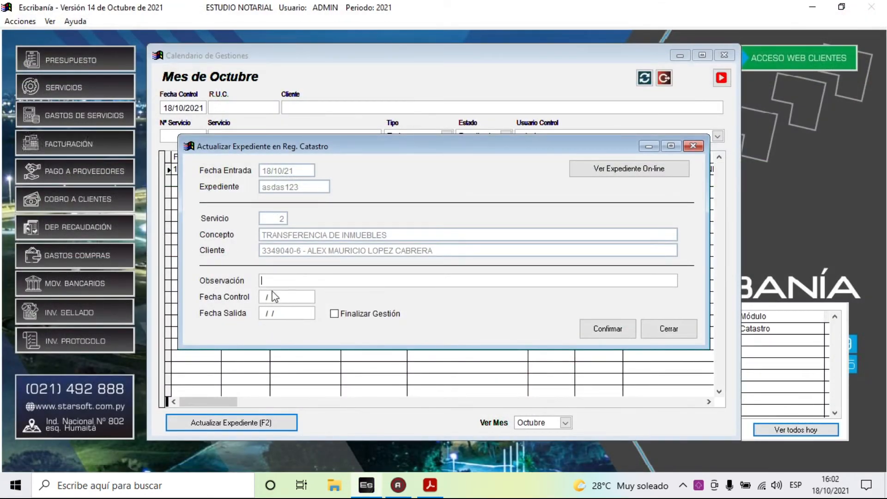
- Add observation 'asdasd', set Fecha Salida 18/10/21, tick Finalizar Gestión and confirm
{"action": "type", "text": "asdasd"}
{"action": "left_click_drag", "start_coordinate": [295, 316], "coordinate": [229, 305]}
{"action": "type", "text": "18/10/21"}
{"action": "left_click", "coordinate": [352, 314]}
{"action": "left_click", "coordinate": [610, 329]}
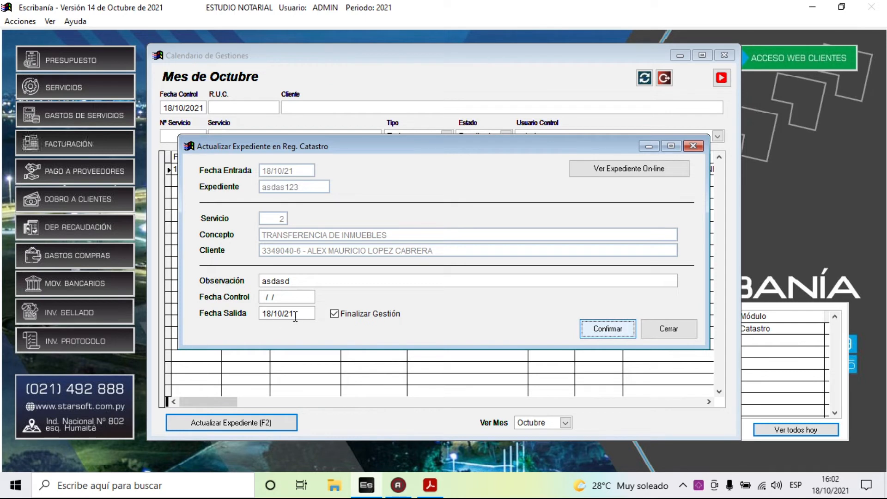
{"action": "left_click", "coordinate": [621, 335]}
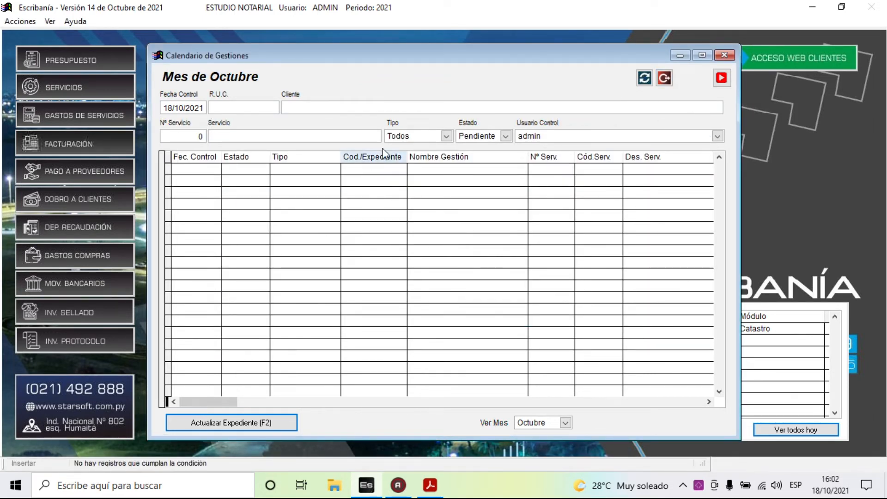
- Filter Estado to Todos, check both procedures show FINALIZADO, then close the calendar
{"action": "left_click", "coordinate": [431, 137]}
{"action": "left_click", "coordinate": [469, 137]}
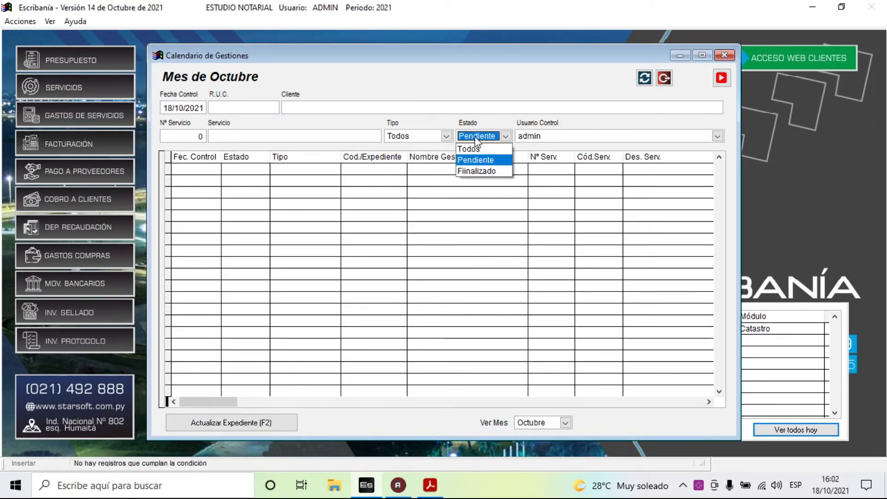
{"action": "left_click", "coordinate": [470, 148]}
{"action": "left_click", "coordinate": [248, 180]}
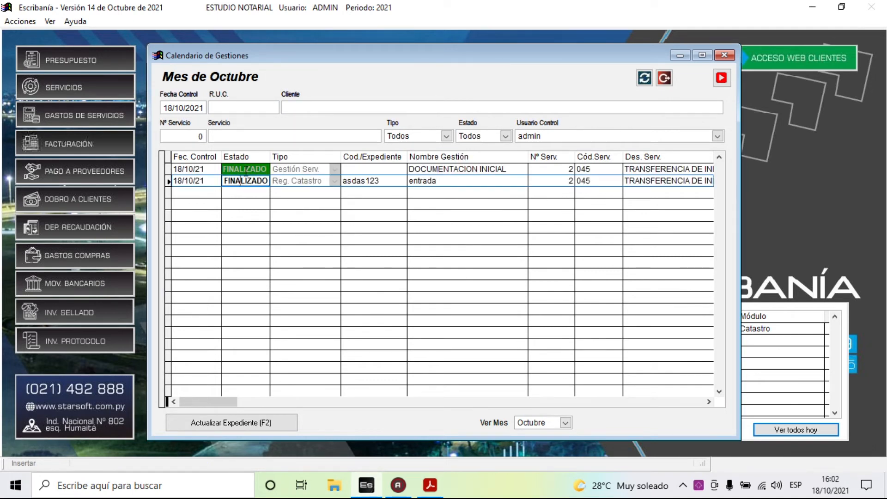
{"action": "left_click", "coordinate": [319, 169]}
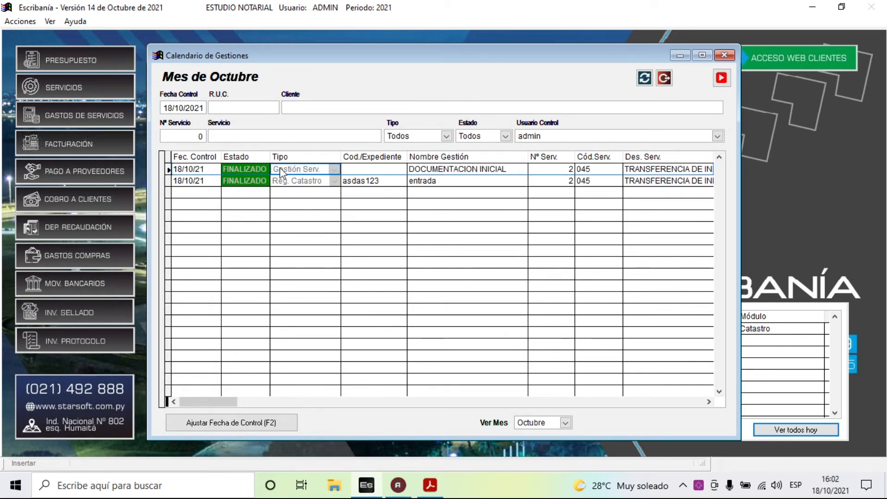
{"action": "left_click", "coordinate": [302, 181]}
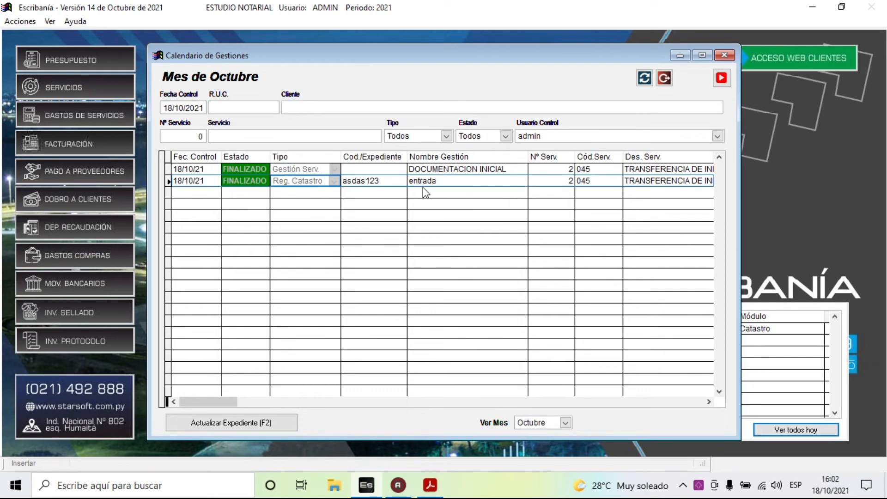
{"action": "left_click", "coordinate": [664, 77]}
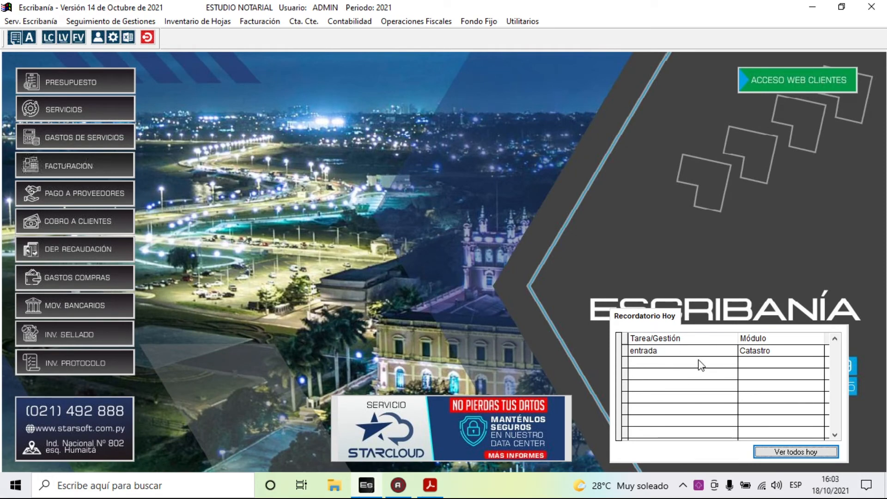
- Dismiss the Recordatorio Hoy panel and browse Seguimiento de Gestiones toward Inventario de Hojas
{"action": "key", "text": "Escape"}
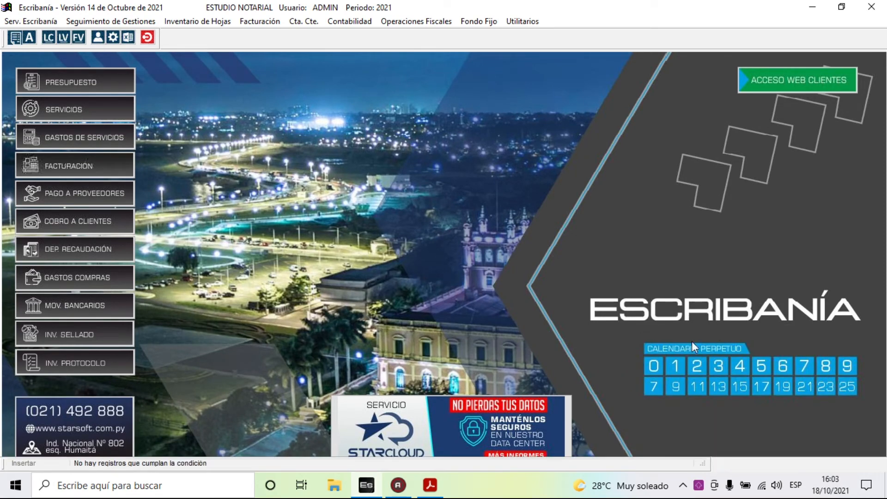
{"action": "left_click", "coordinate": [132, 22]}
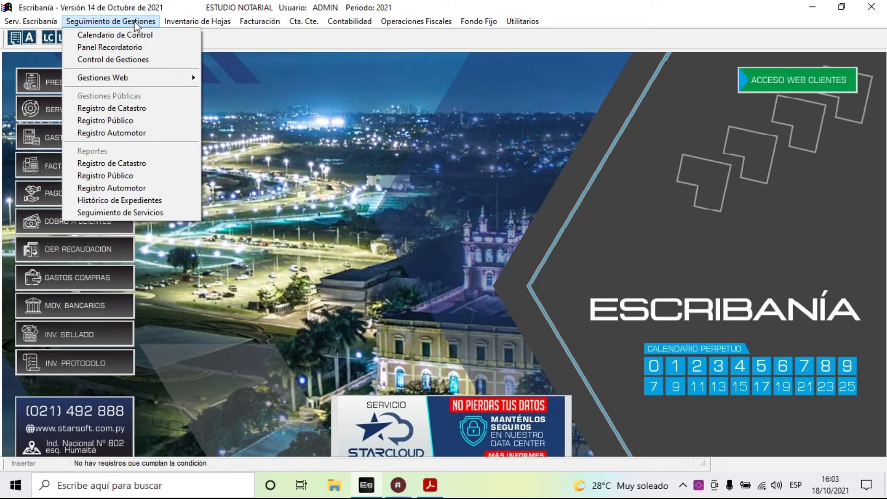
{"action": "mouse_move", "coordinate": [171, 21]}
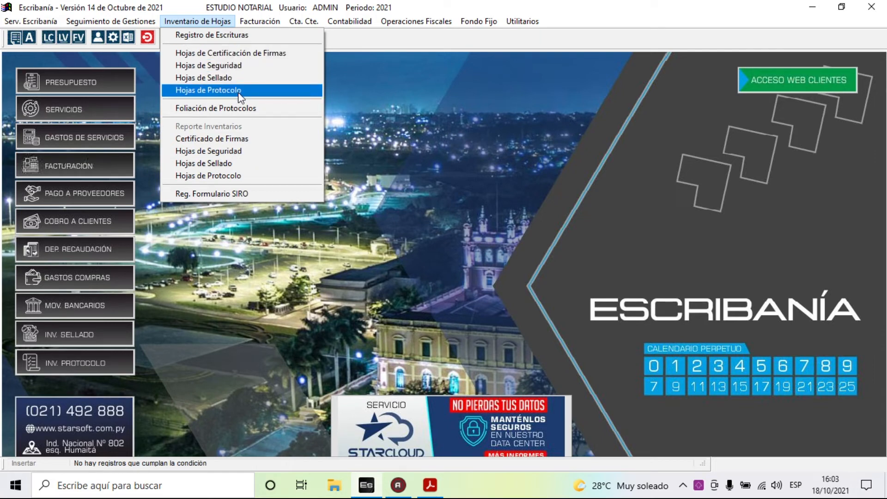
- In the signature-certification sheets inventory, enter starting sheet 1001 and quantity 200
{"action": "left_click", "coordinate": [237, 53]}
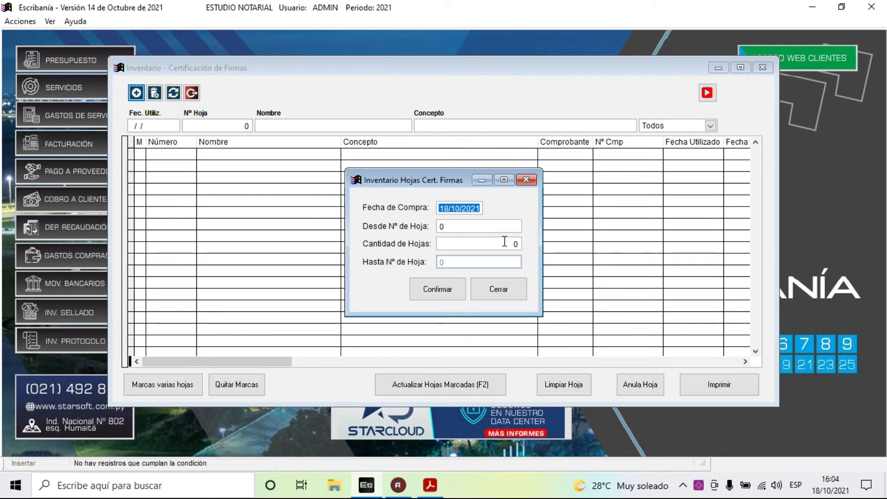
{"action": "key", "text": "Tab"}
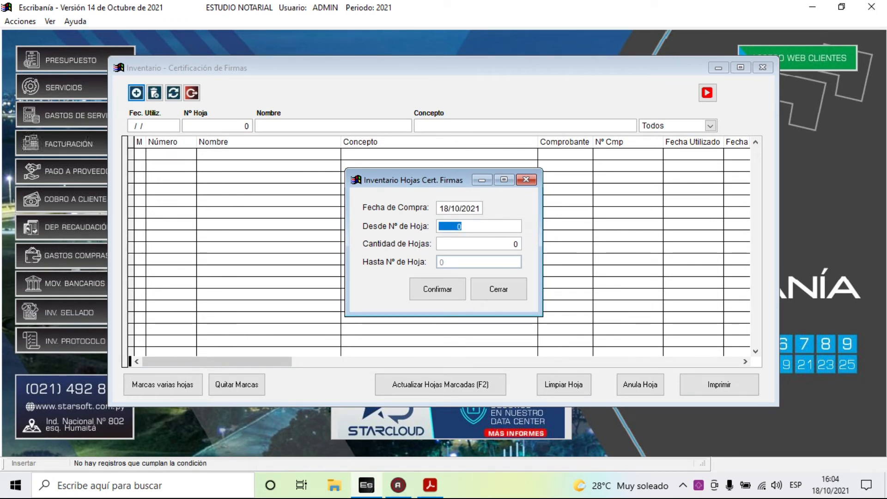
{"action": "type", "text": "1000"}
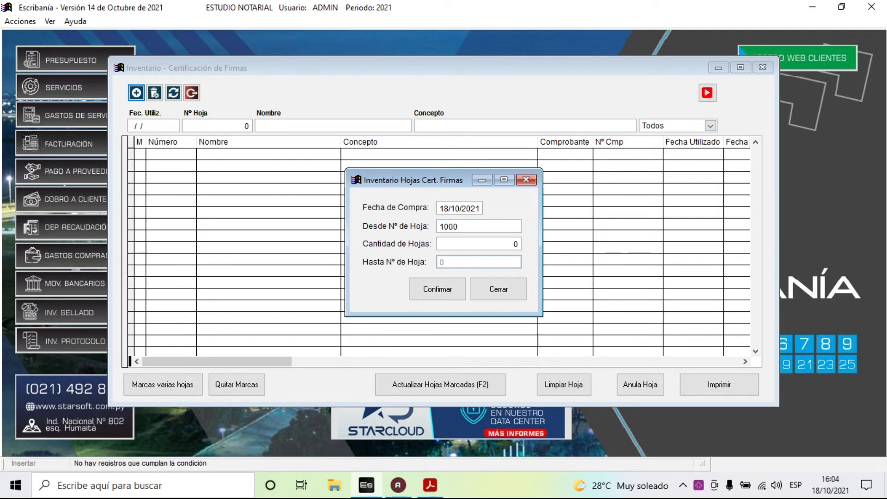
{"action": "key", "text": "Tab"}
{"action": "type", "text": "200"}
{"action": "key", "text": "Tab"}
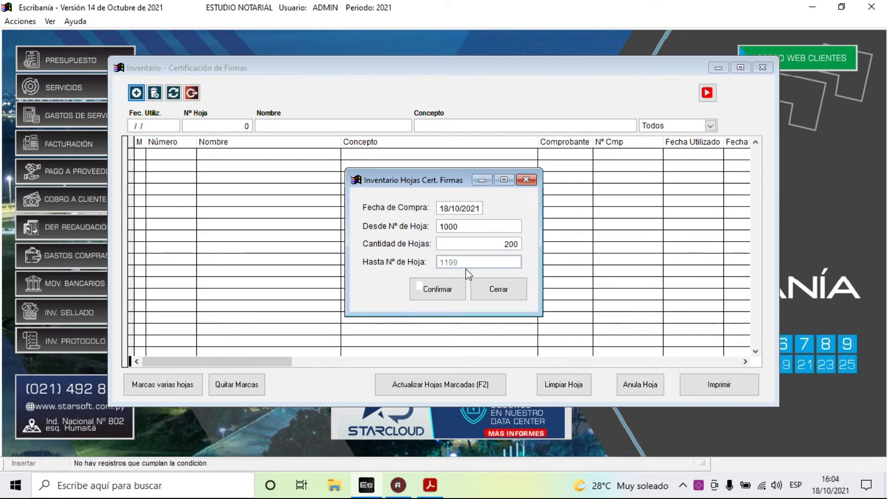
{"action": "left_click", "coordinate": [459, 226]}
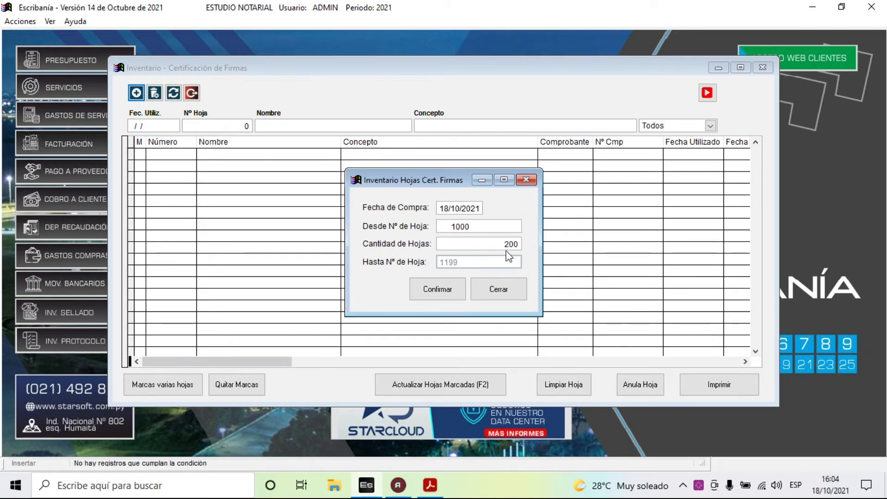
{"action": "left_click_drag", "start_coordinate": [483, 227], "coordinate": [405, 229]}
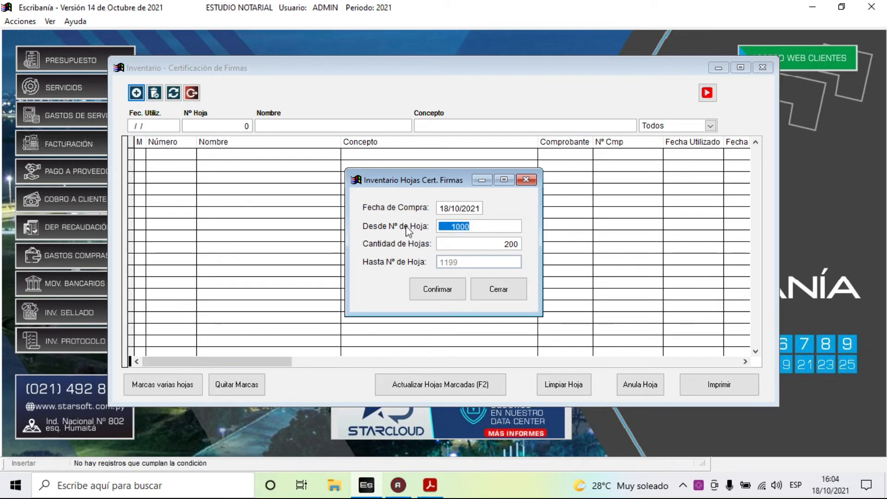
{"action": "type", "text": "1"}
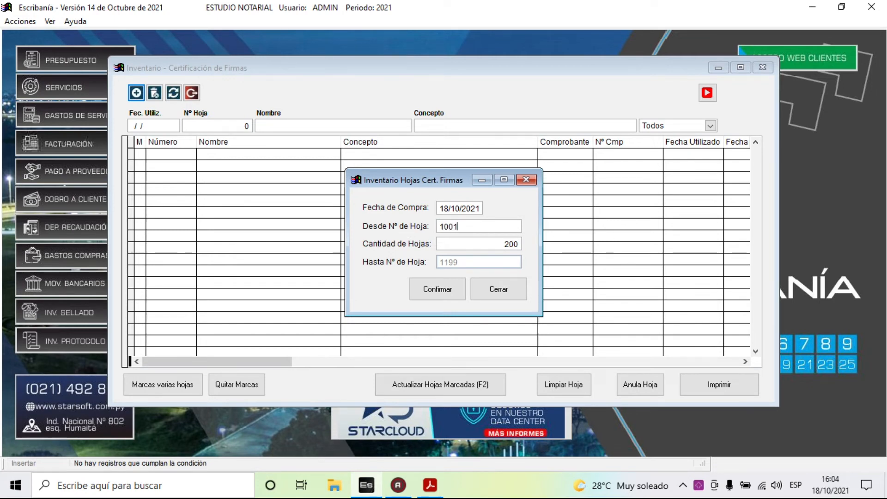
{"action": "key", "text": "Tab"}
{"action": "key", "text": "Tab"}
- Add sheets 1001–1200 to the inventory, mark sheet 1001, and bring up its usage form
{"action": "left_click", "coordinate": [437, 288]}
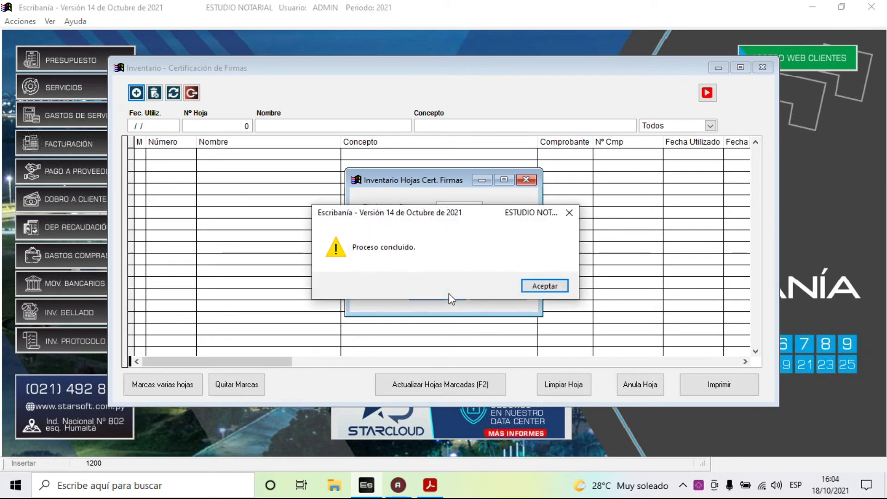
{"action": "left_click", "coordinate": [545, 286]}
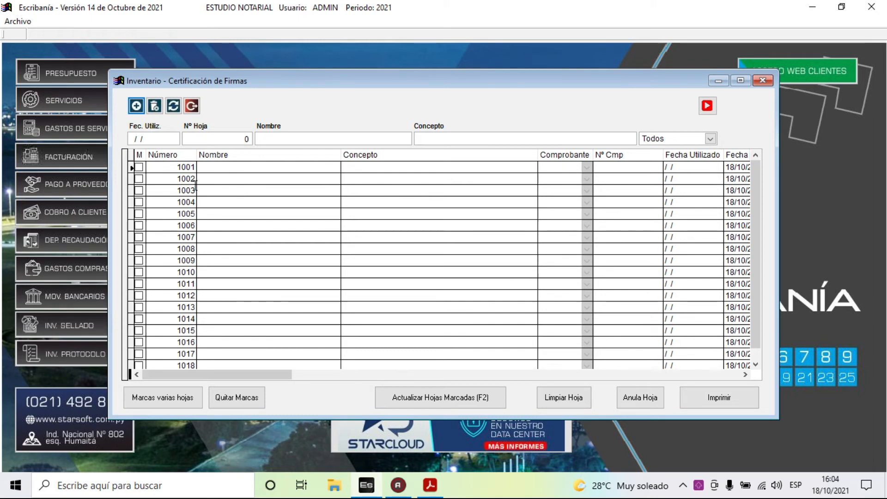
{"action": "left_click", "coordinate": [139, 168]}
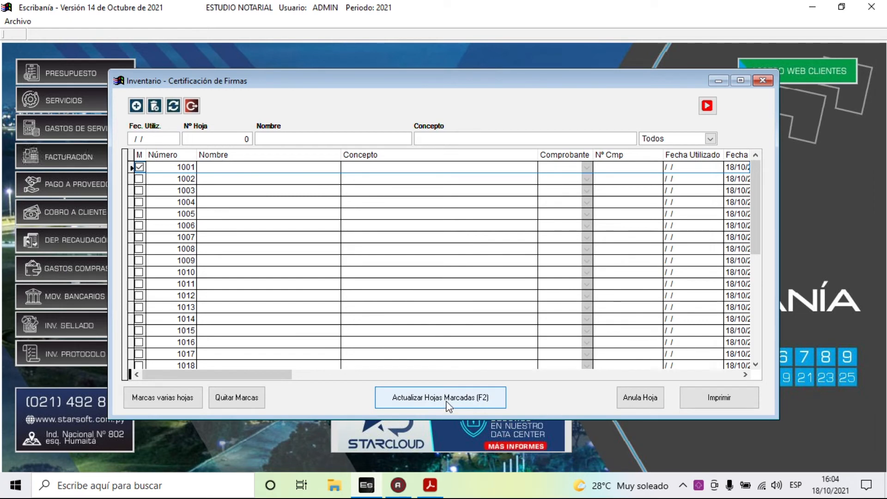
{"action": "left_click", "coordinate": [429, 398]}
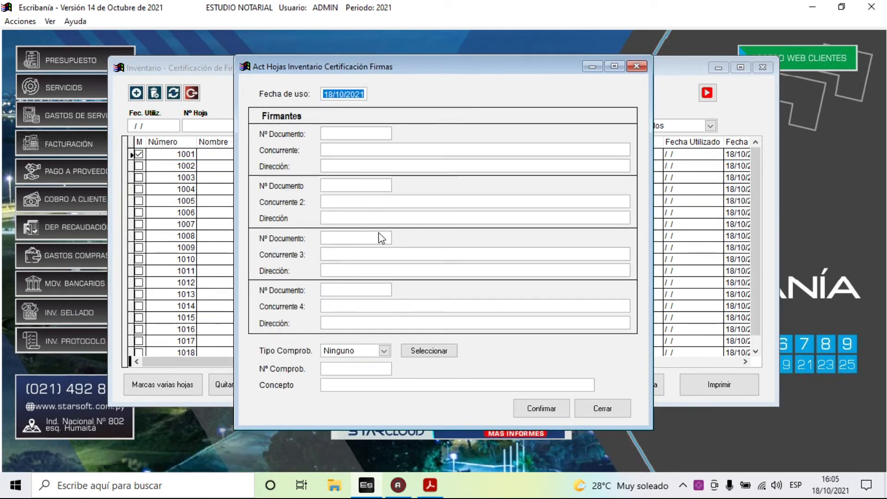
- Enter the first signer's document number and details for sheet 1001
{"action": "key", "text": "Tab"}
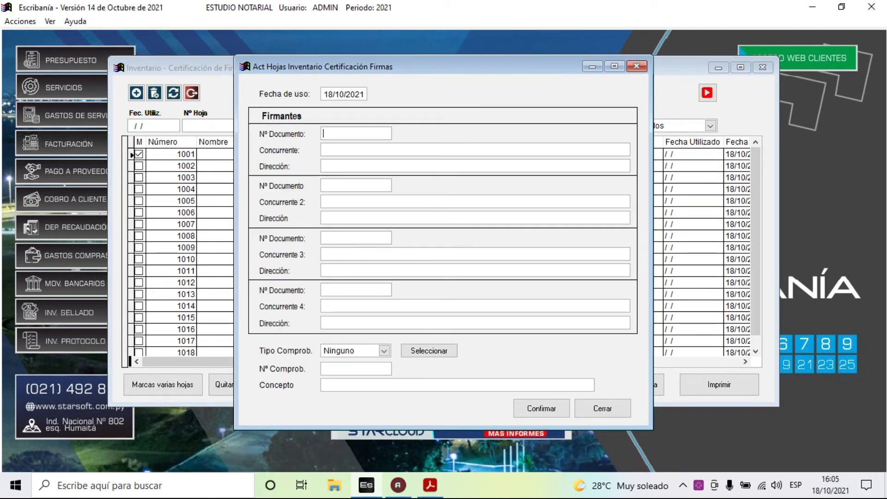
{"action": "key", "text": "Return"}
{"action": "key", "text": "Return"}
{"action": "key", "text": "Return"}
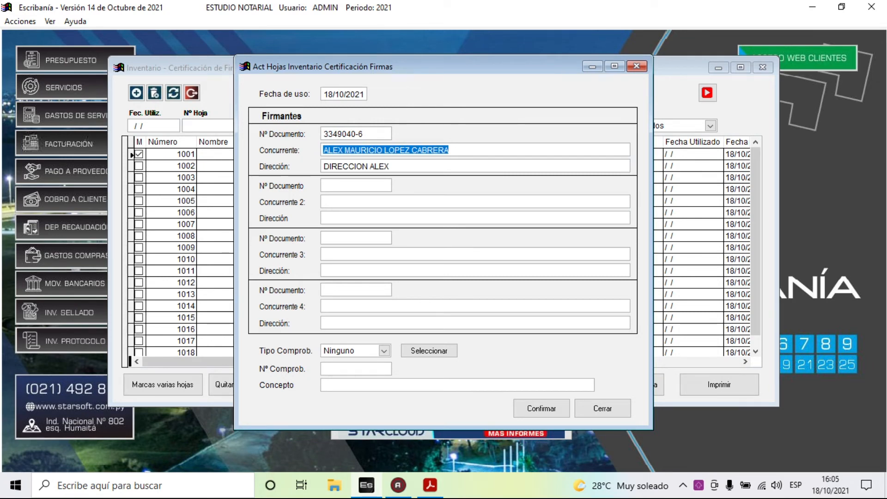
{"action": "key", "text": "Return"}
- Fill the second signer from the client record (STARSOFT SRL)
{"action": "key", "text": "Return"}
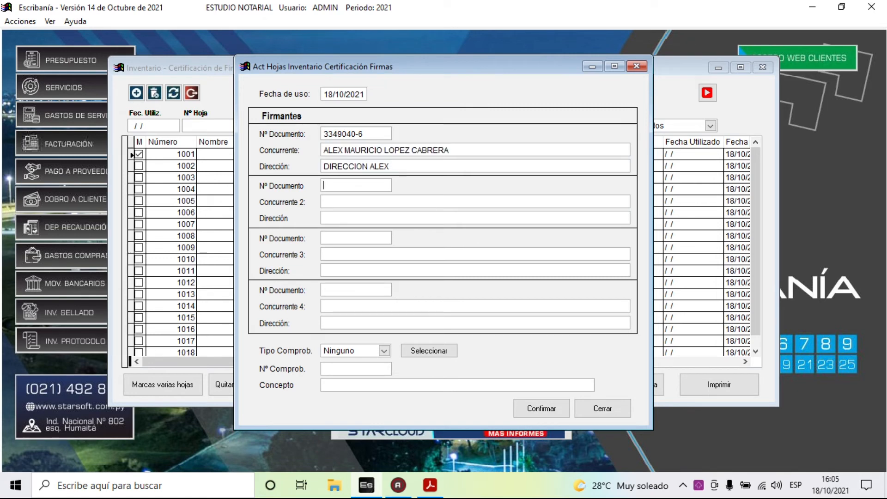
{"action": "key", "text": "Return"}
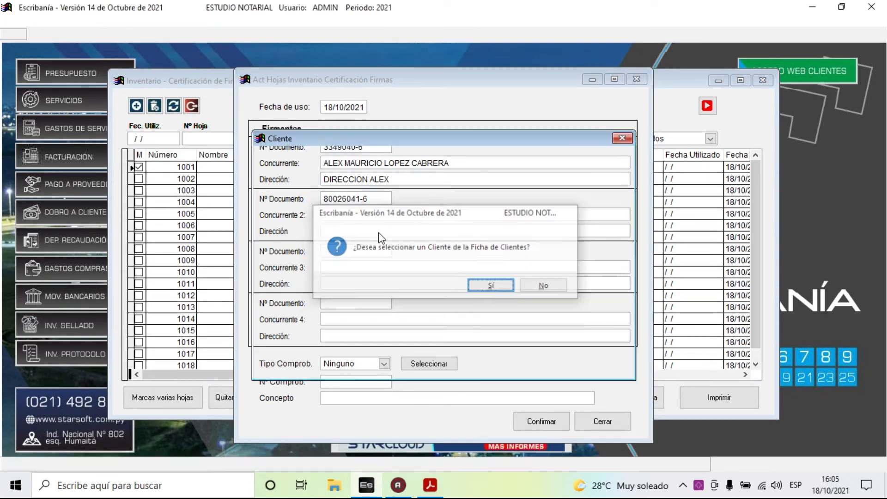
{"action": "key", "text": "Return"}
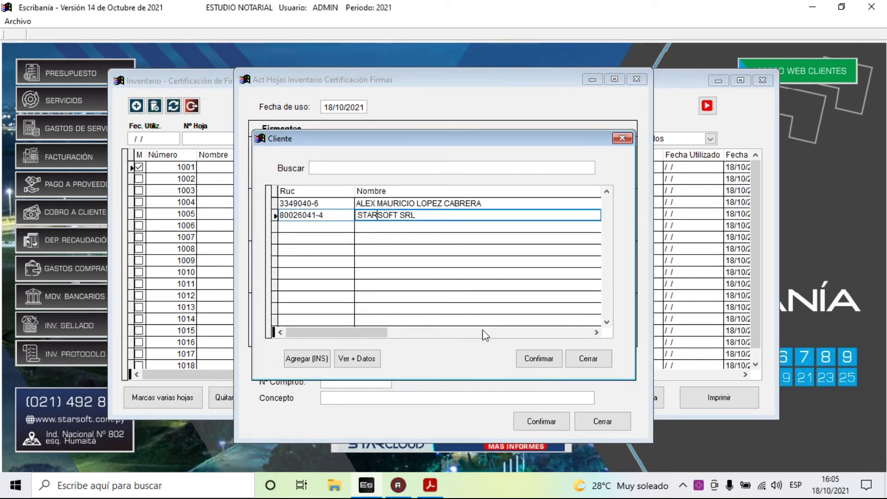
{"action": "left_click", "coordinate": [539, 359]}
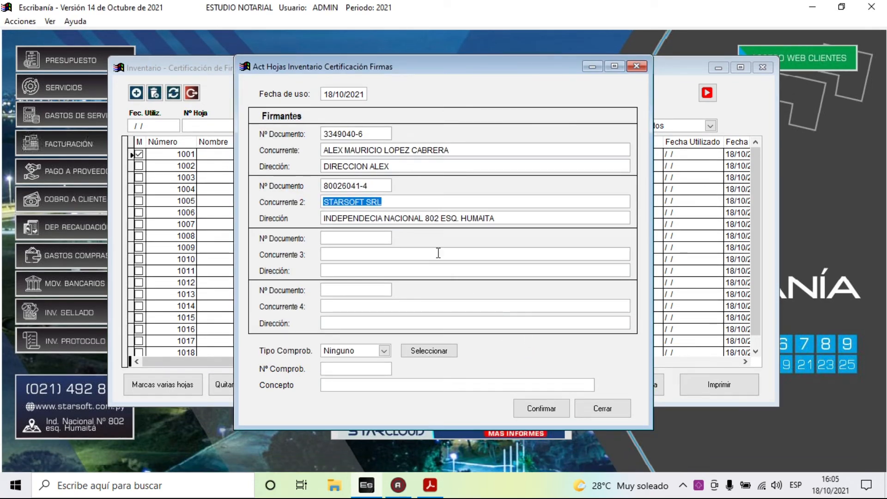
{"action": "key", "text": "Return"}
{"action": "key", "text": "Return"}
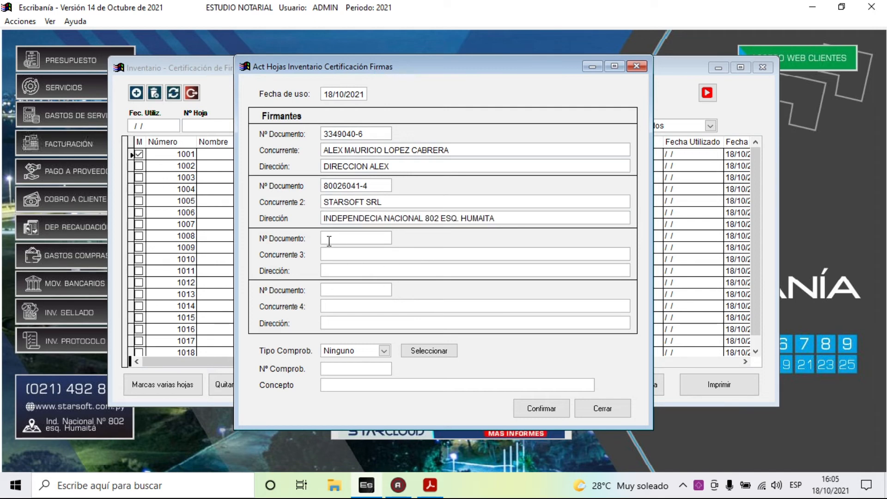
- Keep Tipo Comprob. as Ninguno, enter a placeholder concept, and confirm the usage details
{"action": "left_click", "coordinate": [384, 351]}
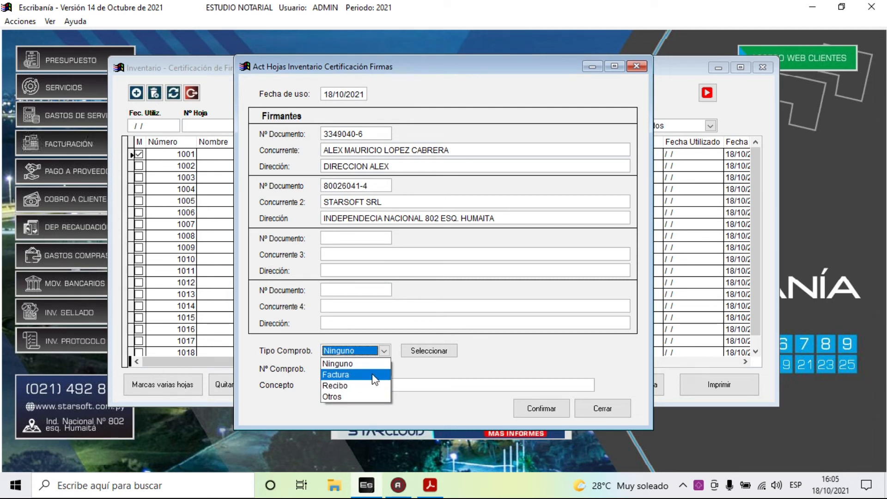
{"action": "left_click", "coordinate": [374, 364]}
{"action": "left_click", "coordinate": [338, 368]}
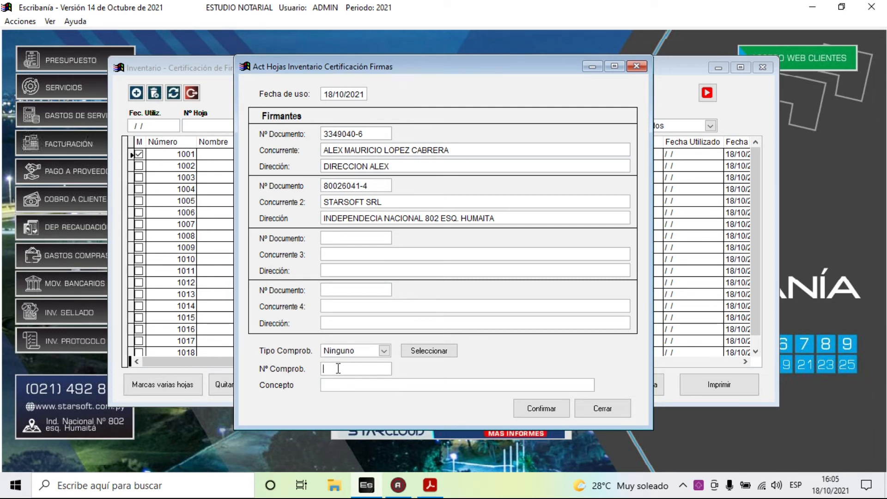
{"action": "left_click", "coordinate": [357, 386]}
{"action": "type", "text": "salkfjalskgnjkljanglkjdfglskjnsdkgf"}
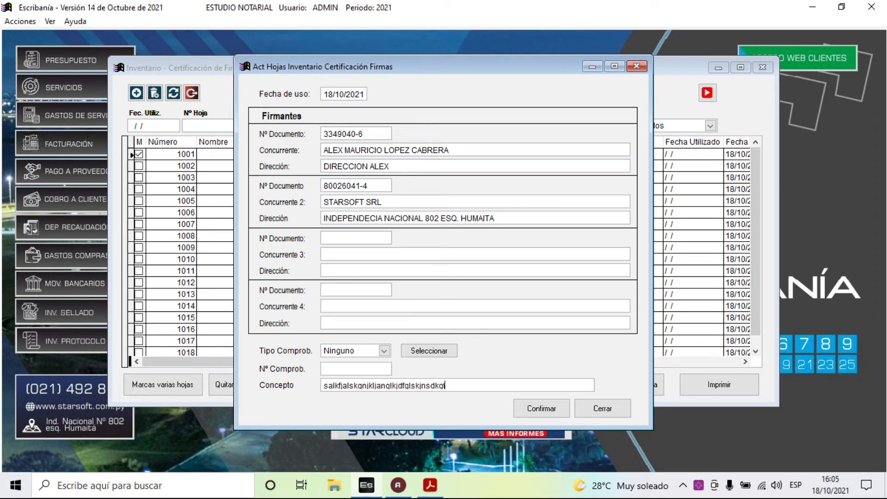
{"action": "left_click", "coordinate": [555, 416]}
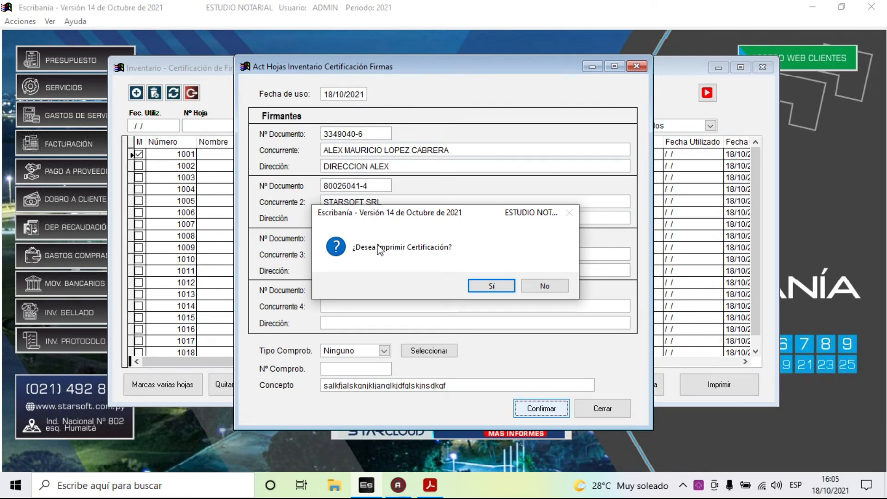
- Accept printing, enter folio 123123 in the certificate, then close the certificate form
{"action": "left_click", "coordinate": [485, 286]}
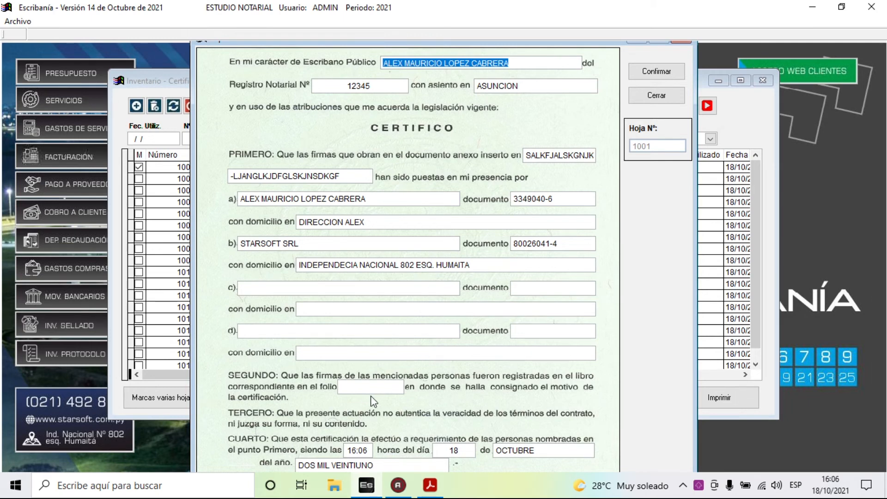
{"action": "left_click", "coordinate": [359, 387]}
{"action": "type", "text": "123123"}
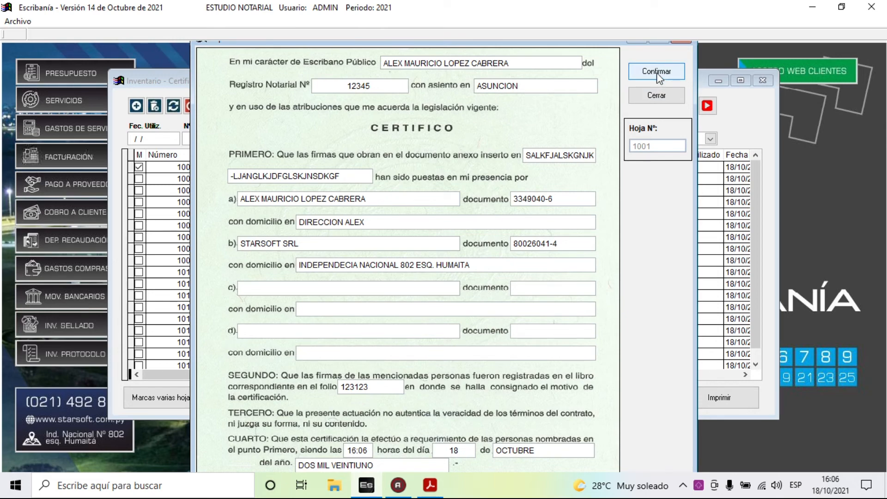
{"action": "left_click", "coordinate": [658, 97]}
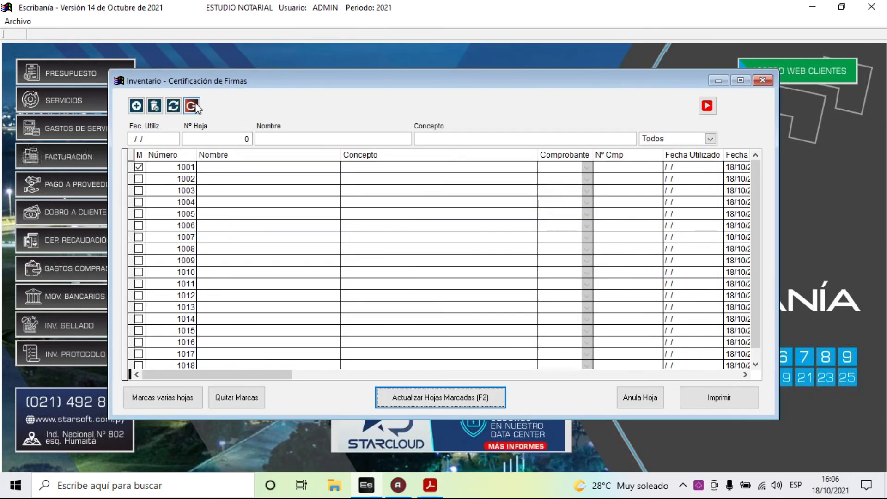
{"action": "left_click", "coordinate": [192, 106]}
- Open the Inventario de Hojas menu from the menu bar
{"action": "left_click", "coordinate": [260, 21]}
{"action": "mouse_move", "coordinate": [218, 23]}
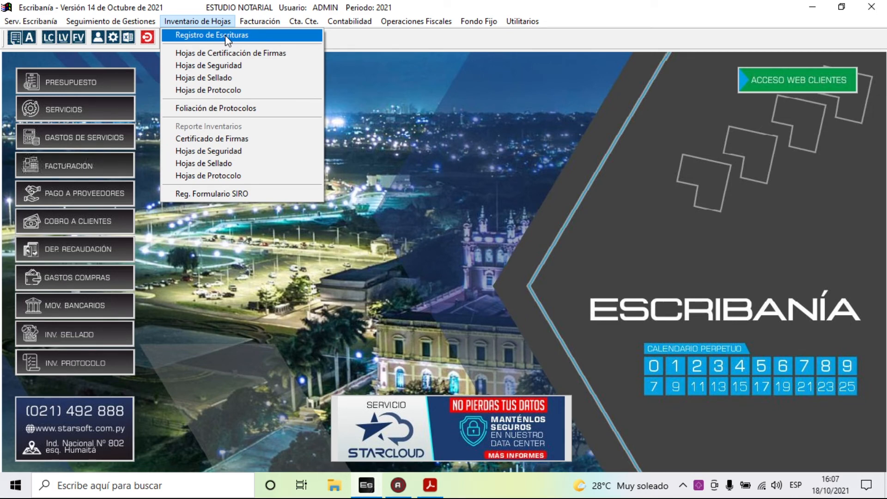
- Start a new escritura linked to service 2, TRANSFERENCIA DE INMUEBLES
{"action": "left_click", "coordinate": [226, 35]}
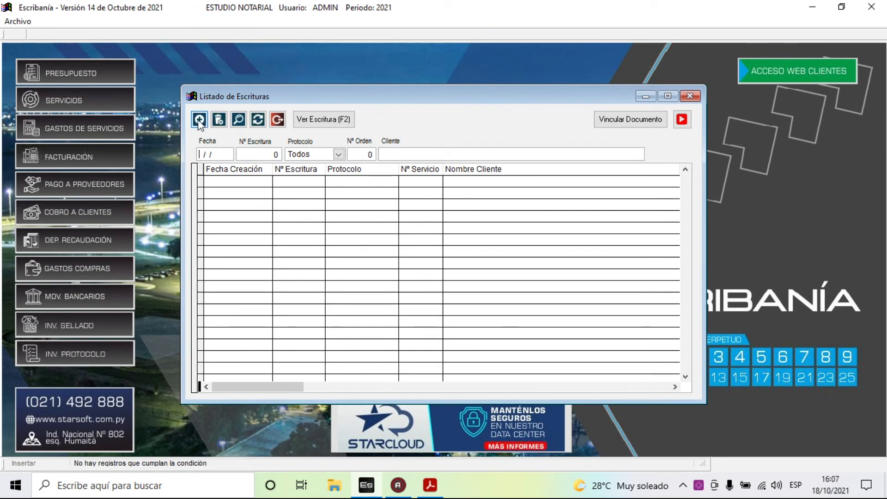
{"action": "left_click", "coordinate": [199, 120]}
{"action": "key", "text": "Return"}
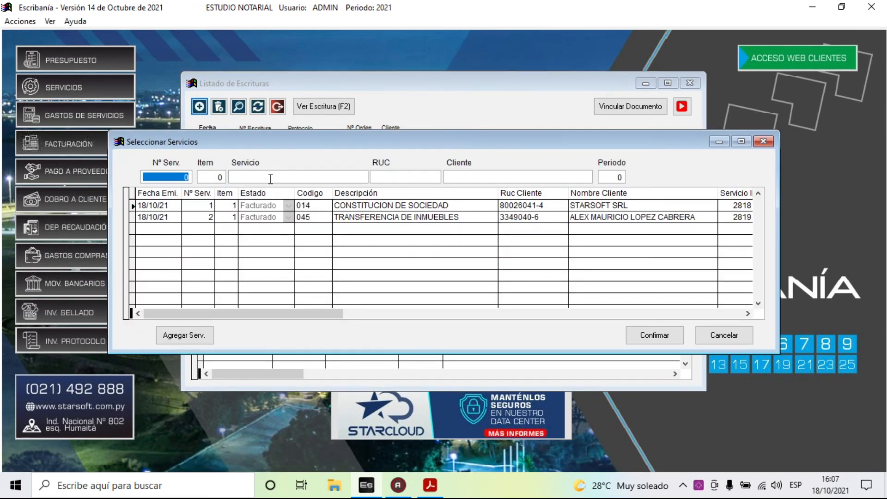
{"action": "left_click", "coordinate": [355, 218]}
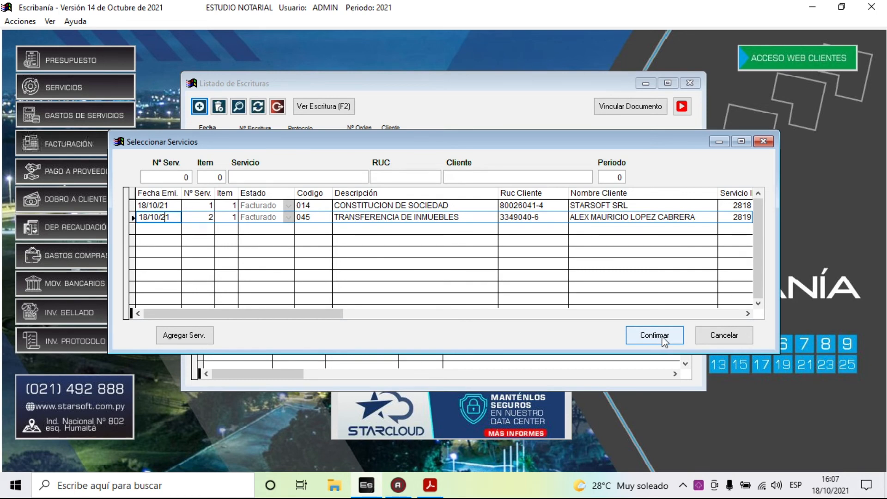
{"action": "left_click", "coordinate": [656, 336]}
- Set protocol Comercial A and escritura number 1, then close the form and deeds list
{"action": "left_click", "coordinate": [293, 272]}
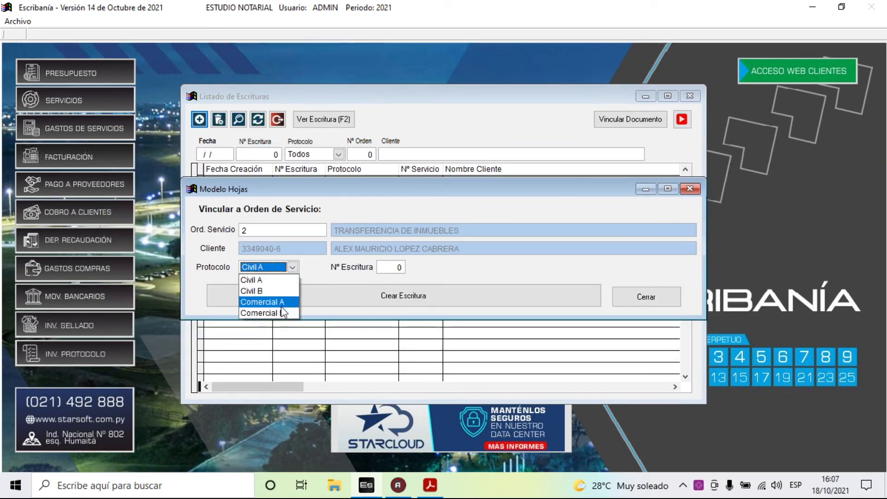
{"action": "left_click", "coordinate": [273, 300]}
{"action": "left_click", "coordinate": [393, 267]}
{"action": "double_click", "coordinate": [393, 267]}
{"action": "type", "text": "1"}
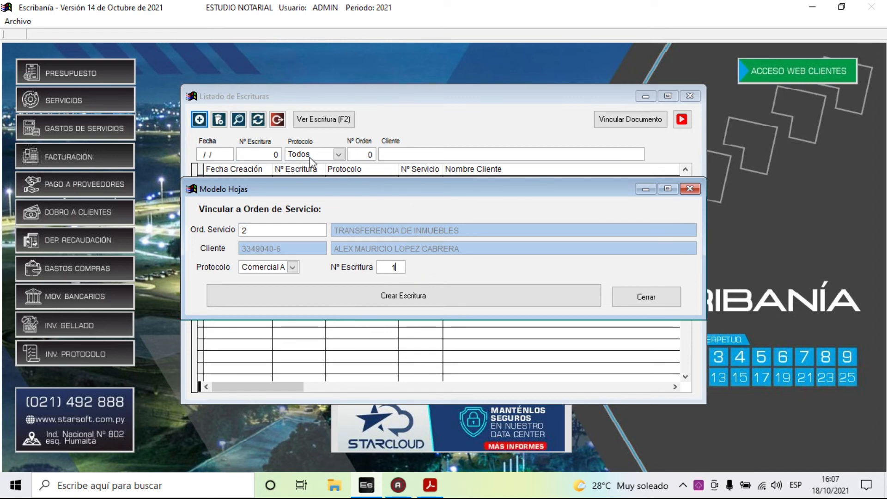
{"action": "left_click", "coordinate": [658, 298]}
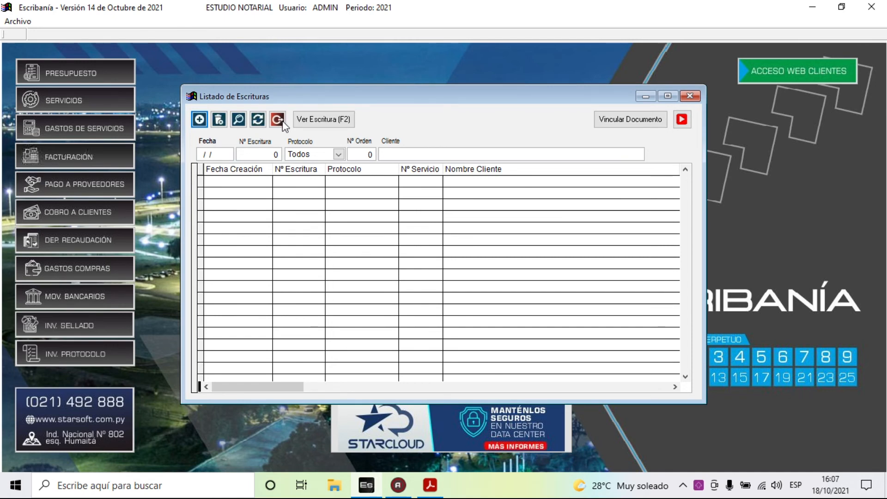
{"action": "left_click", "coordinate": [279, 120]}
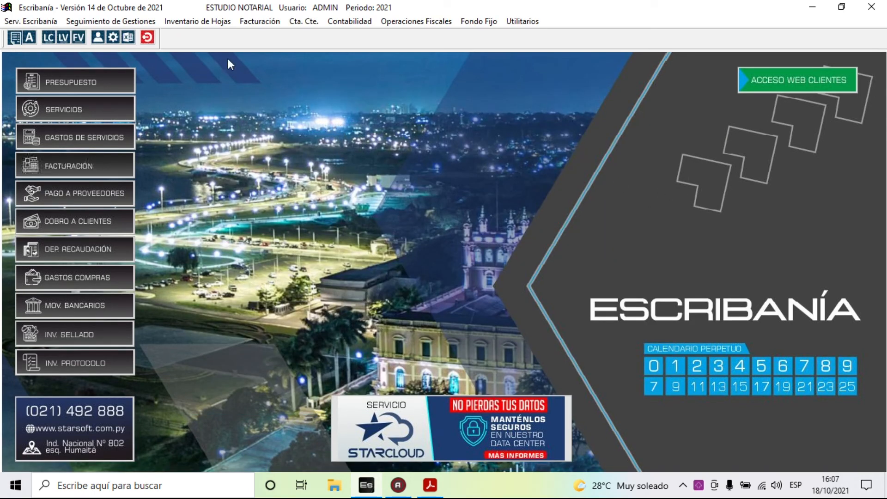
- Browse the Serv. Escribanía, Seguimiento de Gestiones, Inventario de Hojas and Facturación menus
{"action": "left_click", "coordinate": [197, 22]}
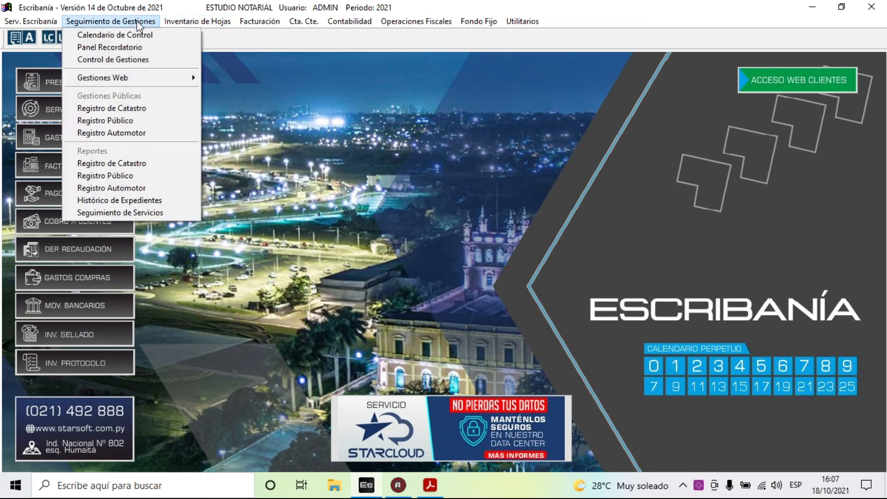
{"action": "mouse_move", "coordinate": [33, 22]}
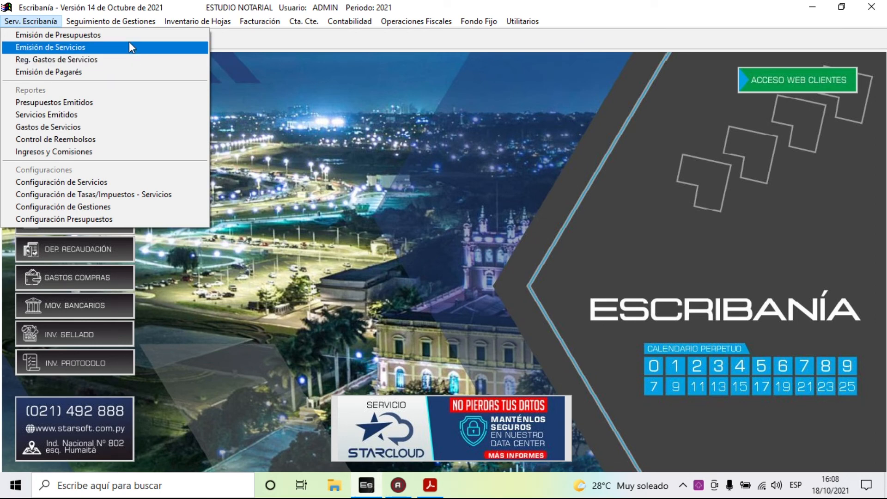
{"action": "key", "text": "Up"}
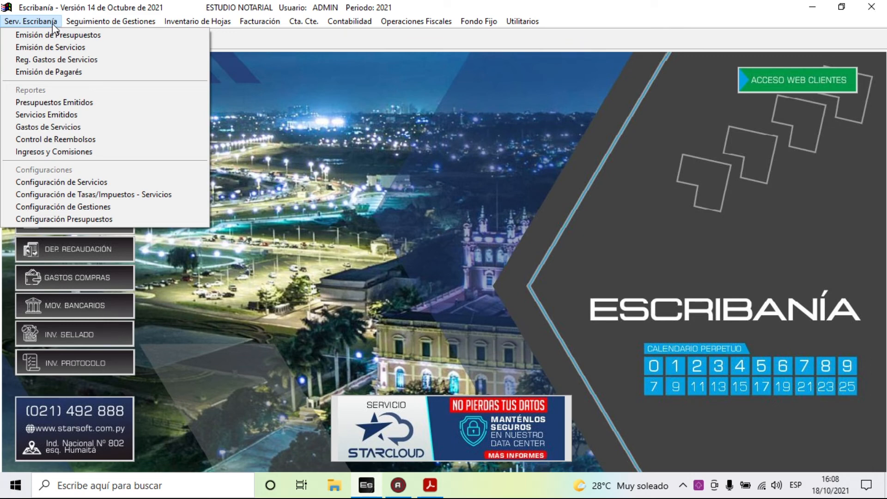
{"action": "mouse_move", "coordinate": [88, 26]}
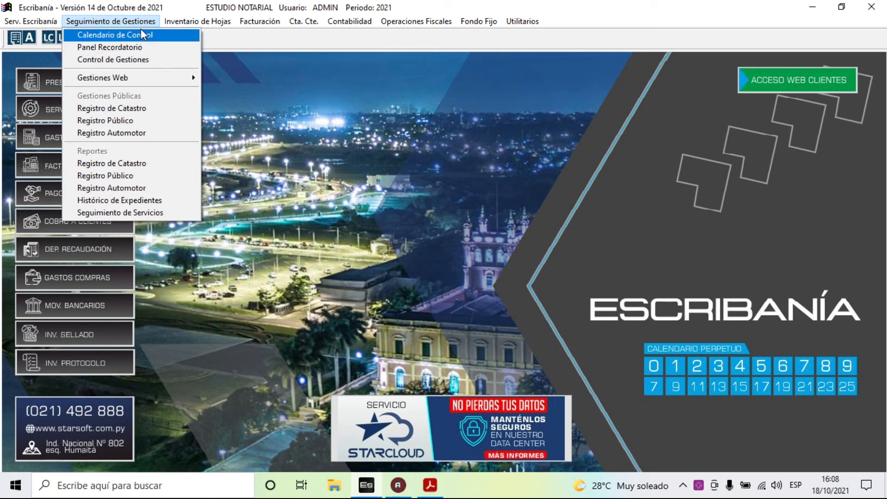
{"action": "mouse_move", "coordinate": [202, 26]}
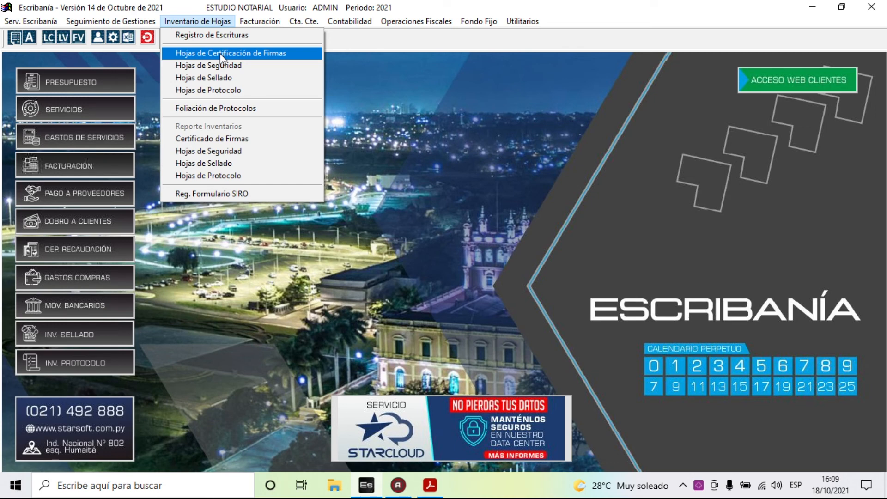
{"action": "mouse_move", "coordinate": [260, 23]}
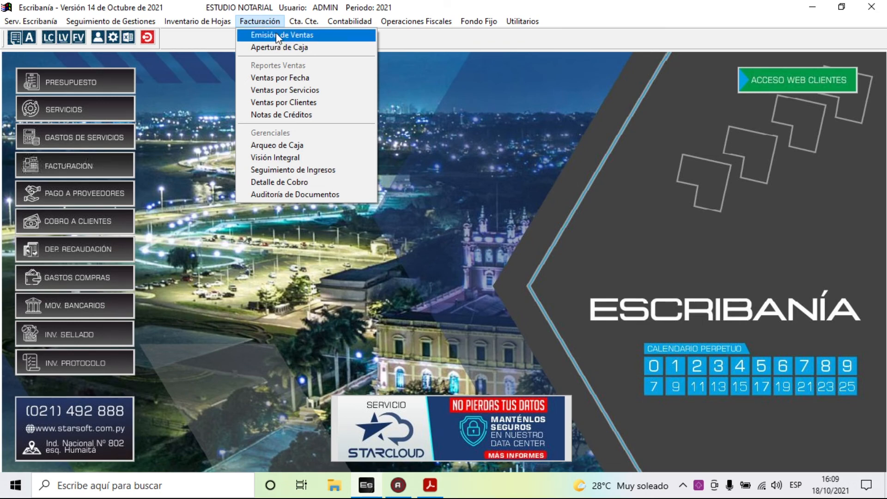
- Browse the Cta. Cte. menu and its submenus
{"action": "mouse_move", "coordinate": [306, 27]}
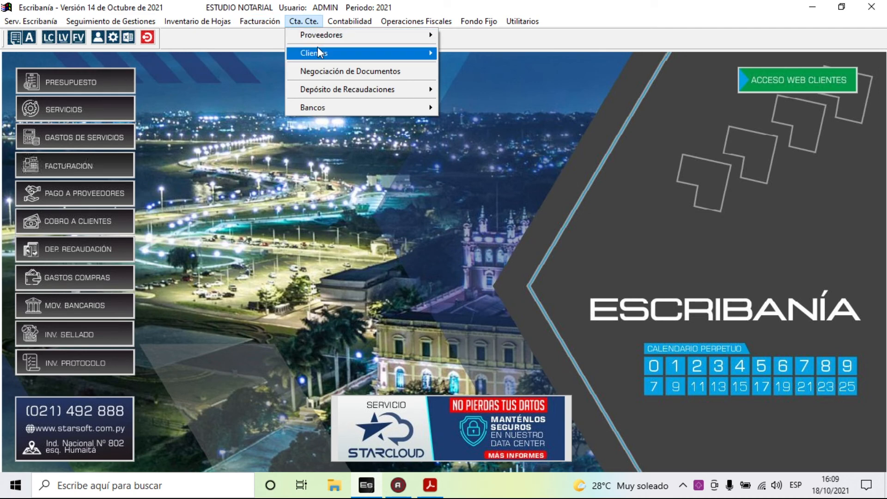
{"action": "mouse_move", "coordinate": [327, 37]}
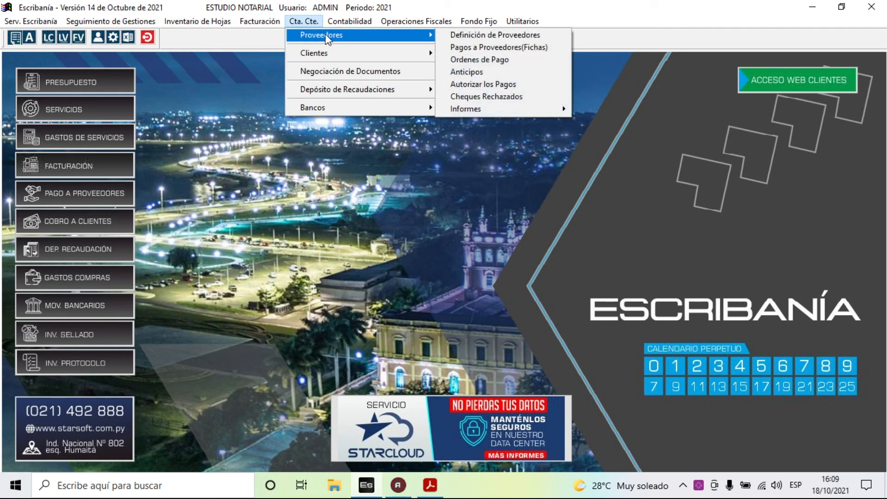
{"action": "mouse_move", "coordinate": [317, 52]}
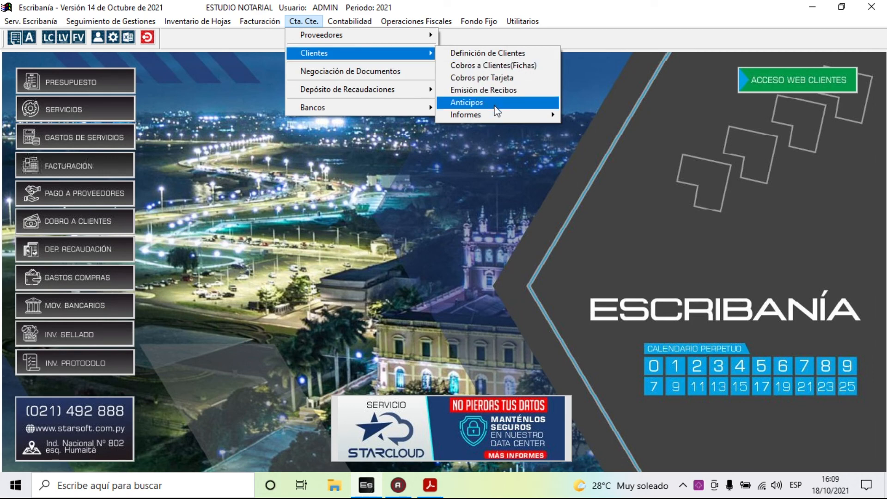
{"action": "mouse_move", "coordinate": [366, 93]}
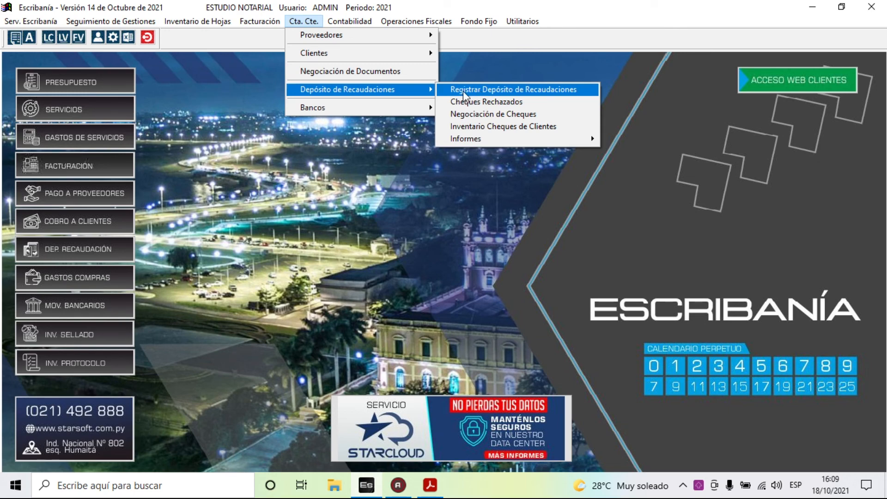
{"action": "mouse_move", "coordinate": [377, 107]}
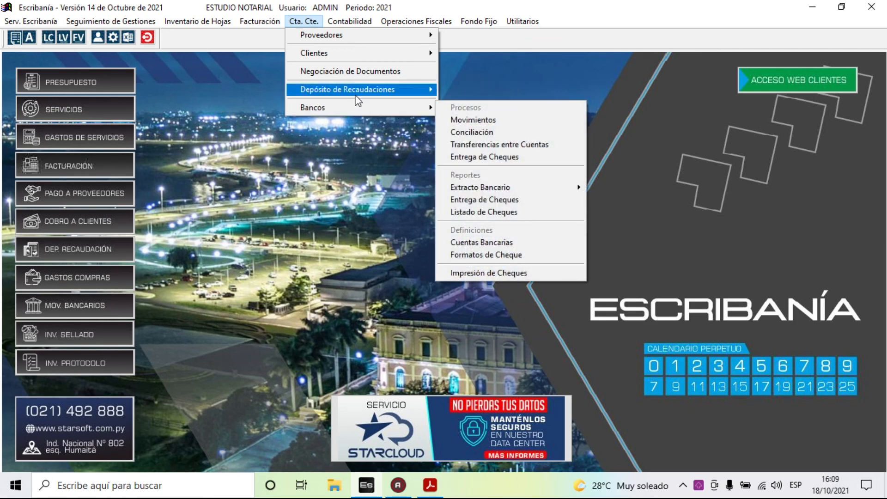
- Browse the Contabilidad, Operaciones Fiscales, Fondo Fijo and Utilitarios menus
{"action": "left_click", "coordinate": [330, 22]}
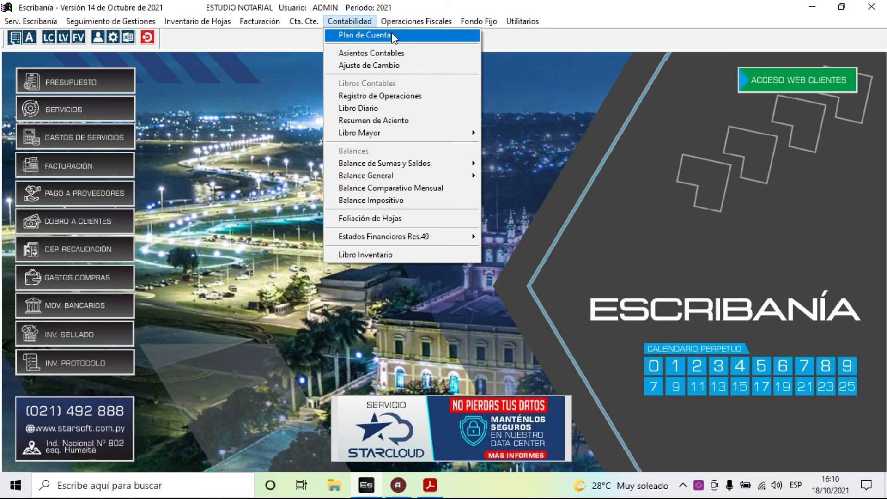
{"action": "mouse_move", "coordinate": [404, 22]}
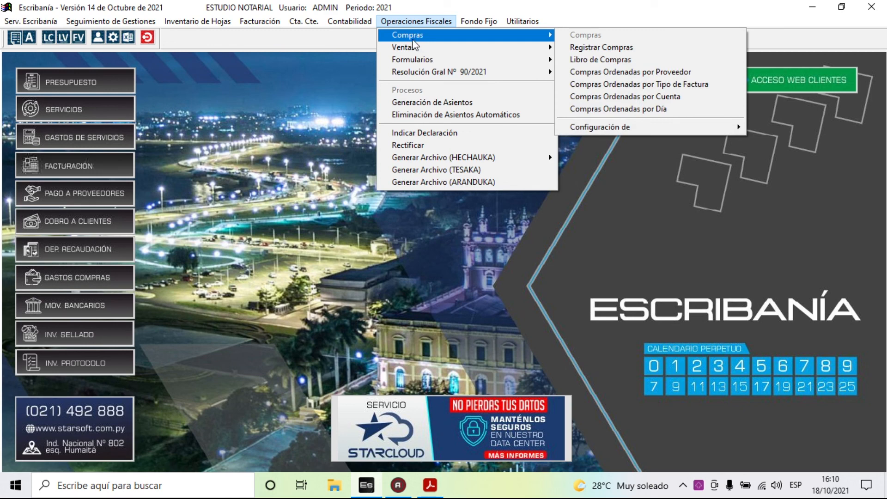
{"action": "mouse_move", "coordinate": [413, 48]}
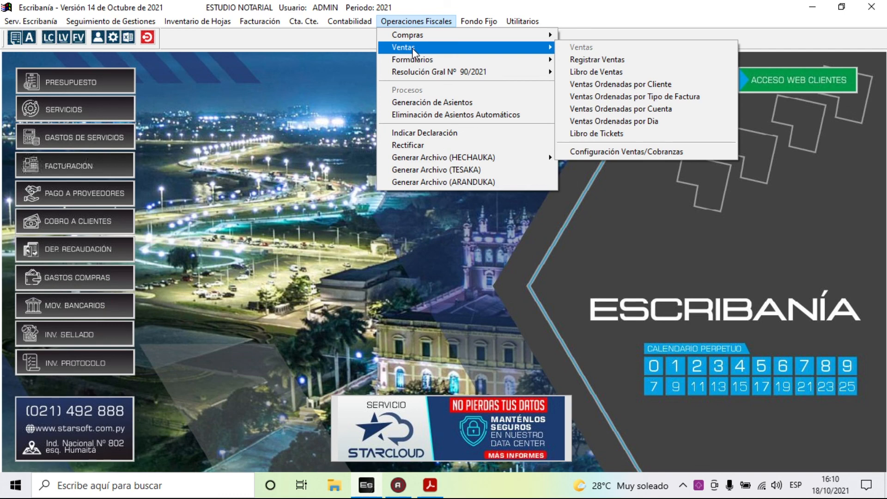
{"action": "mouse_move", "coordinate": [478, 24]}
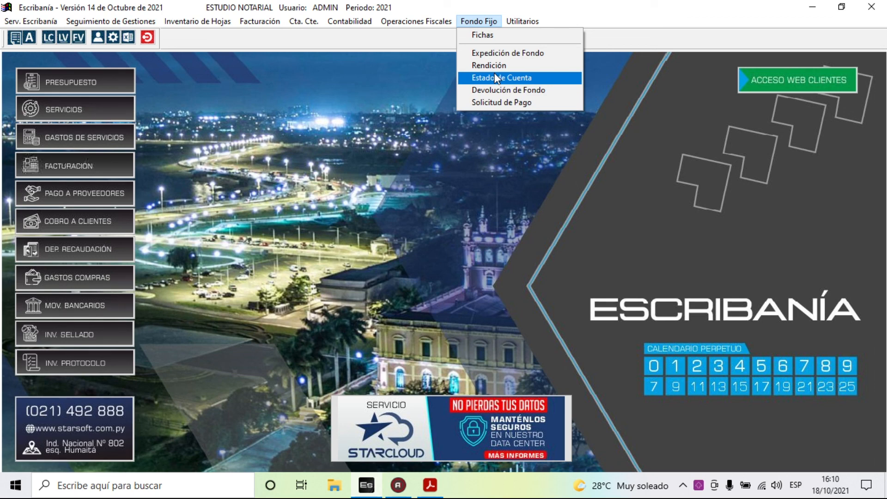
{"action": "left_click", "coordinate": [526, 26]}
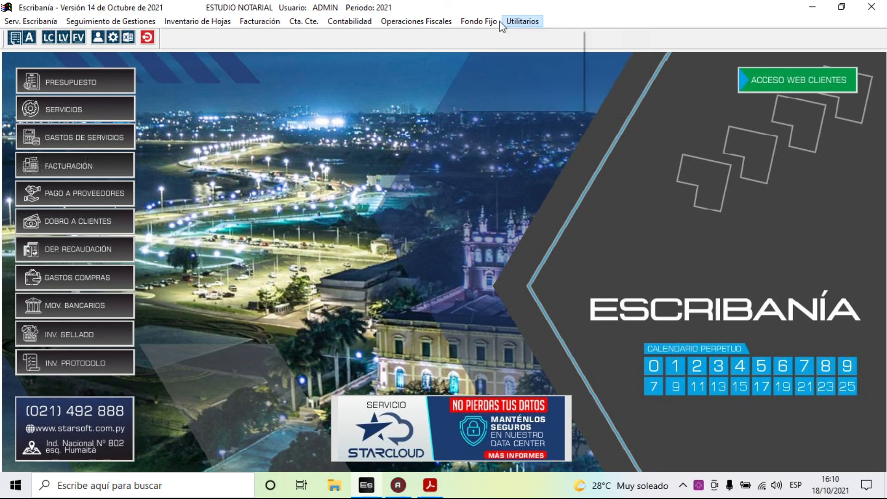
{"action": "left_click", "coordinate": [265, 179]}
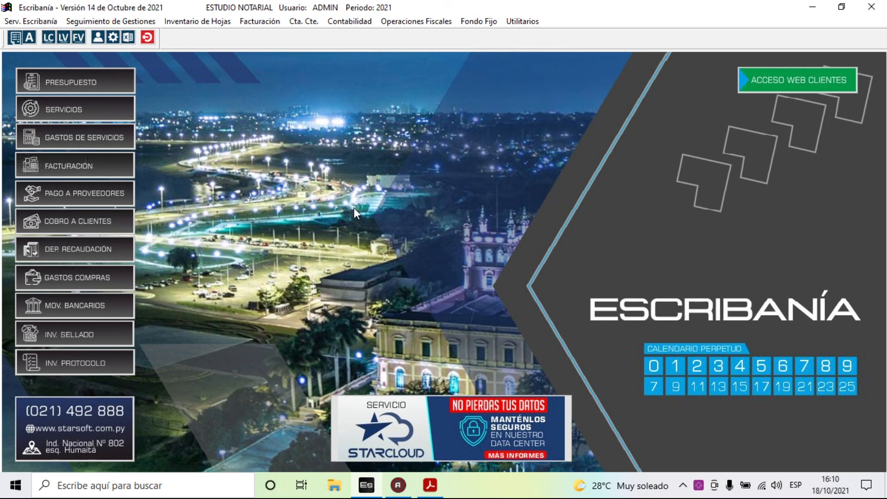